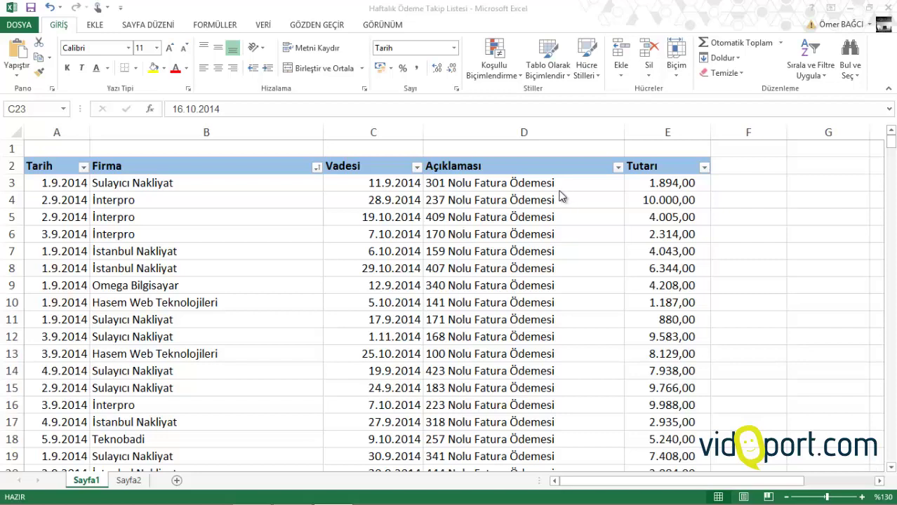
- Review Sayfa1's payment list: dates, firm names, due dates, descriptions and amounts
click(62, 180)
click(60, 251)
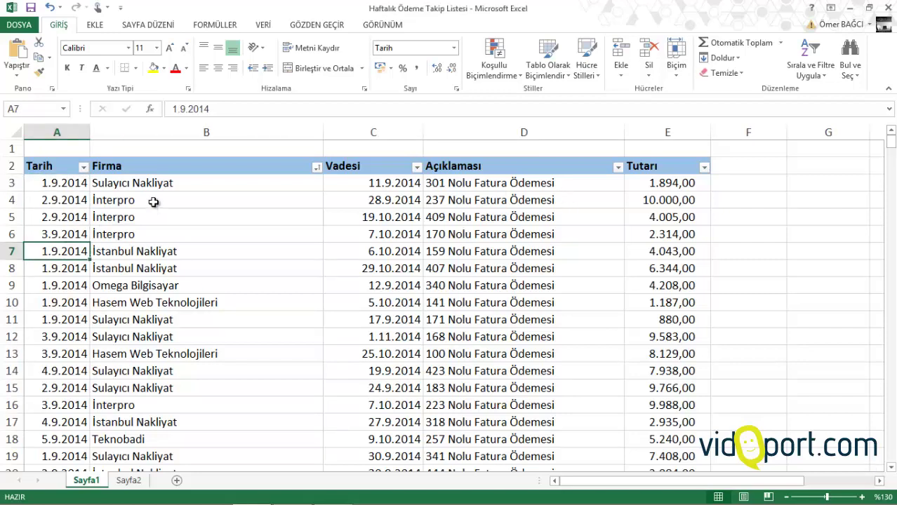
drag(153, 203, 164, 340)
click(155, 180)
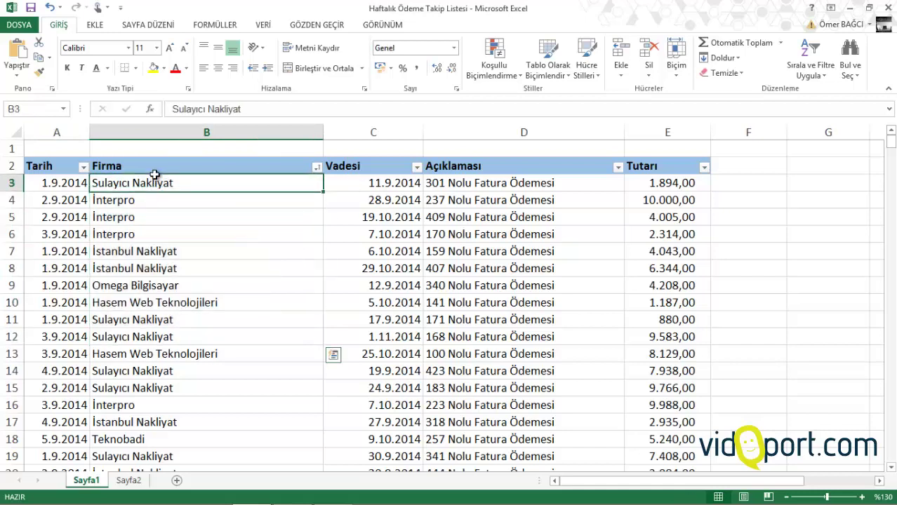
drag(390, 201, 401, 379)
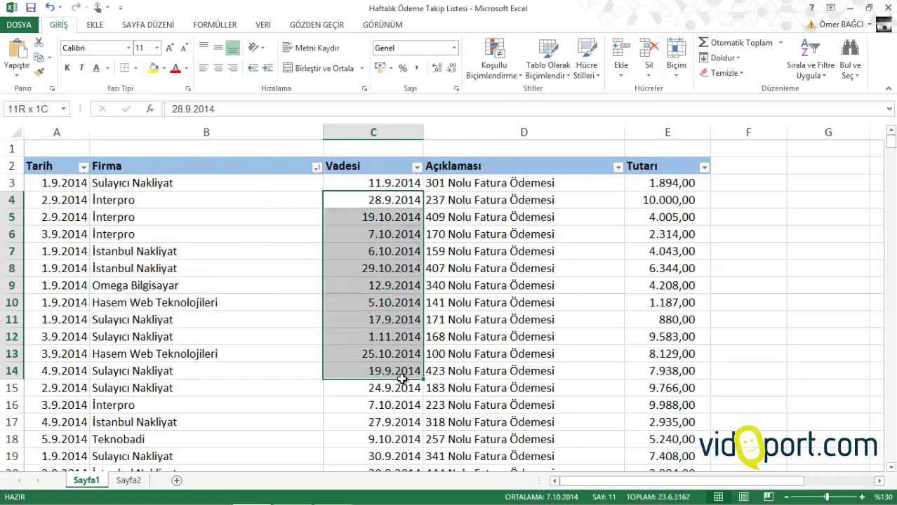
drag(511, 183, 528, 305)
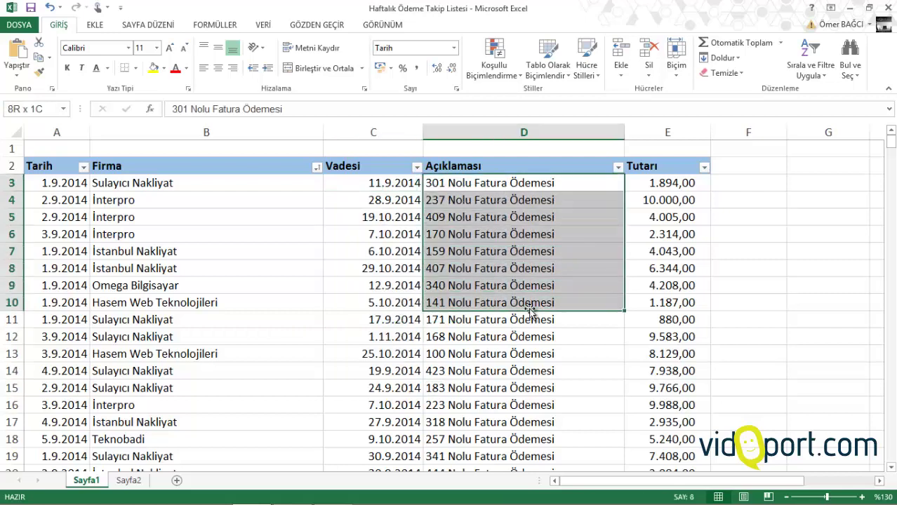
drag(680, 183, 680, 267)
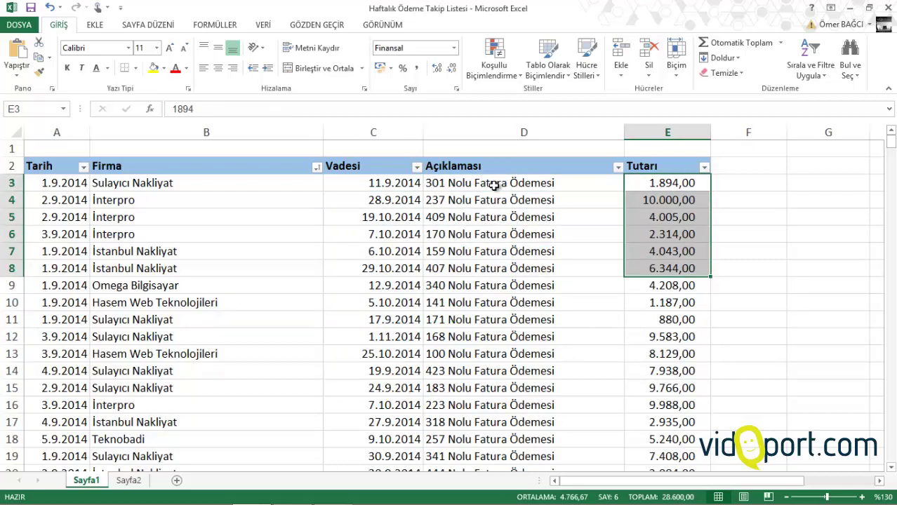
mouse_move(653, 218)
click(523, 237)
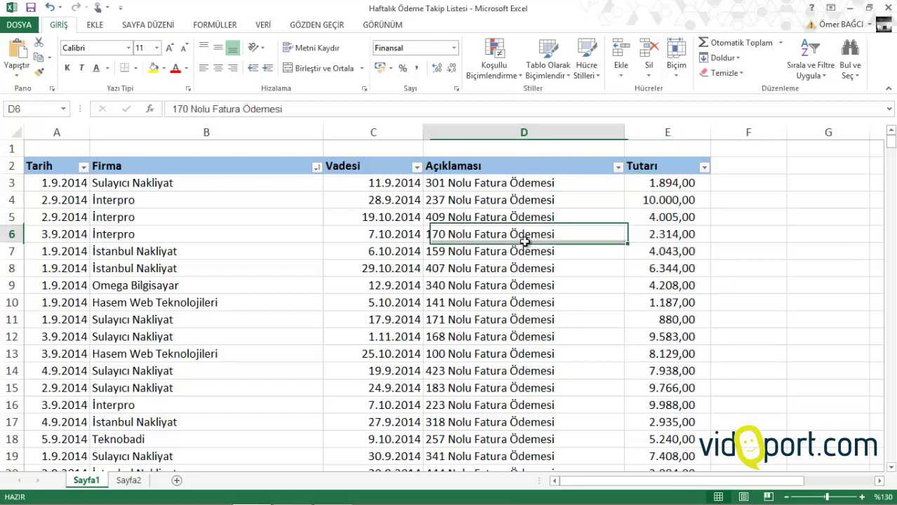
- Highlight Sayfa1's rows 3–9 of dates, firms, due dates, descriptions and amounts
click(73, 184)
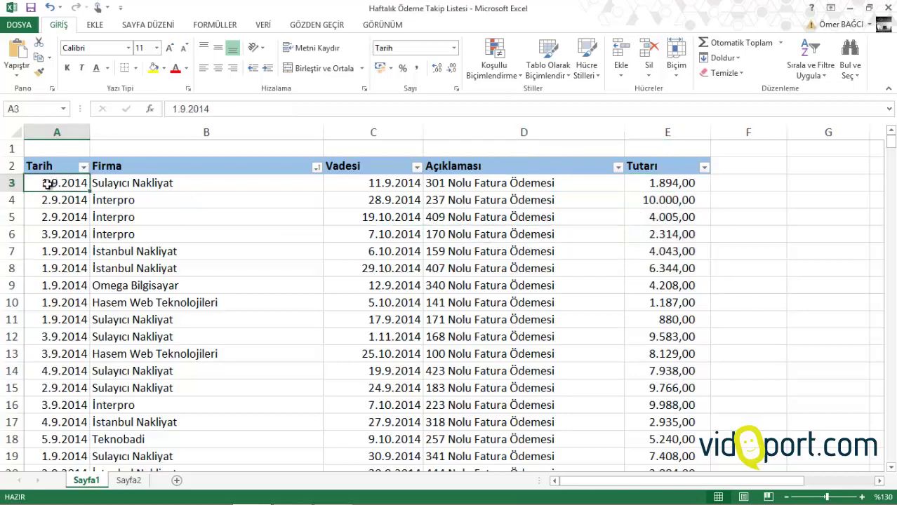
click(46, 286)
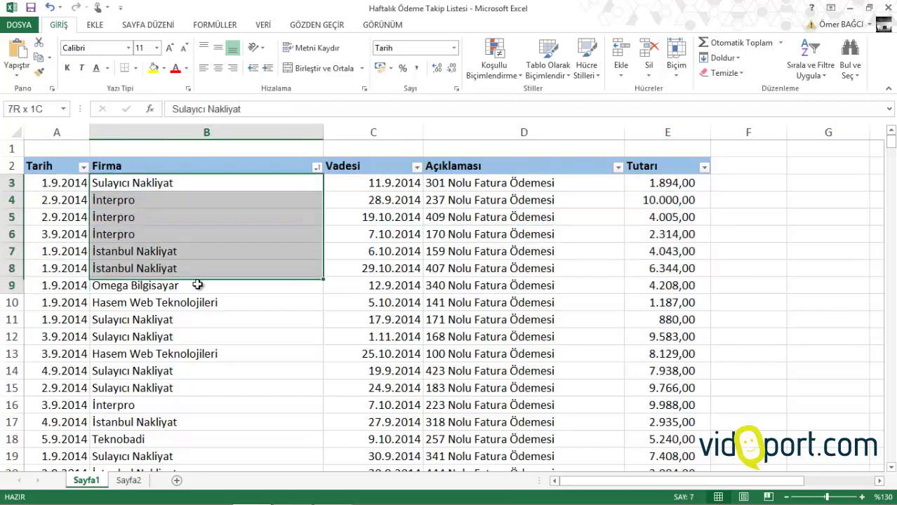
drag(183, 191, 226, 286)
click(395, 183)
drag(395, 223, 393, 285)
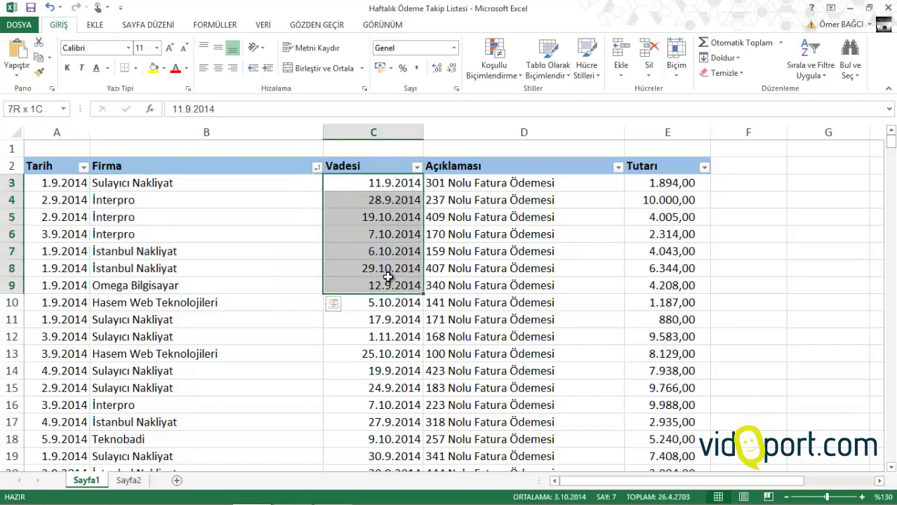
drag(480, 184, 485, 248)
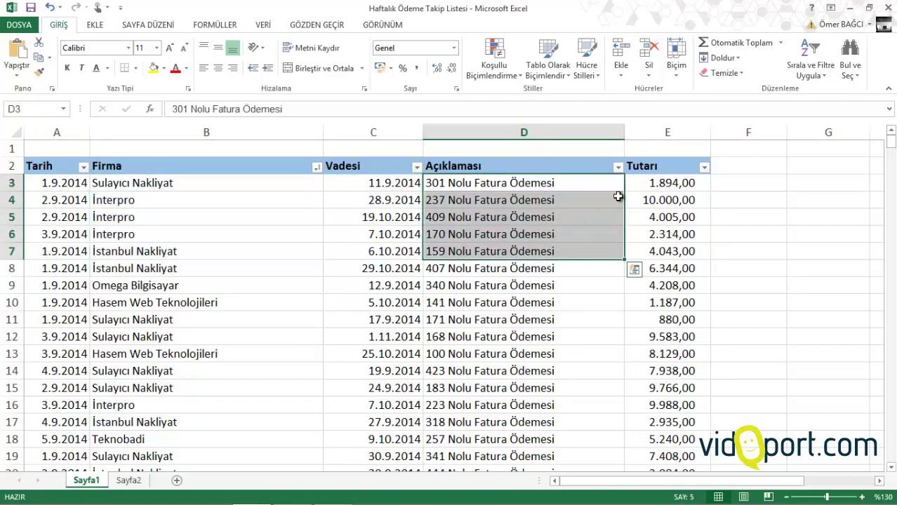
drag(673, 217, 671, 234)
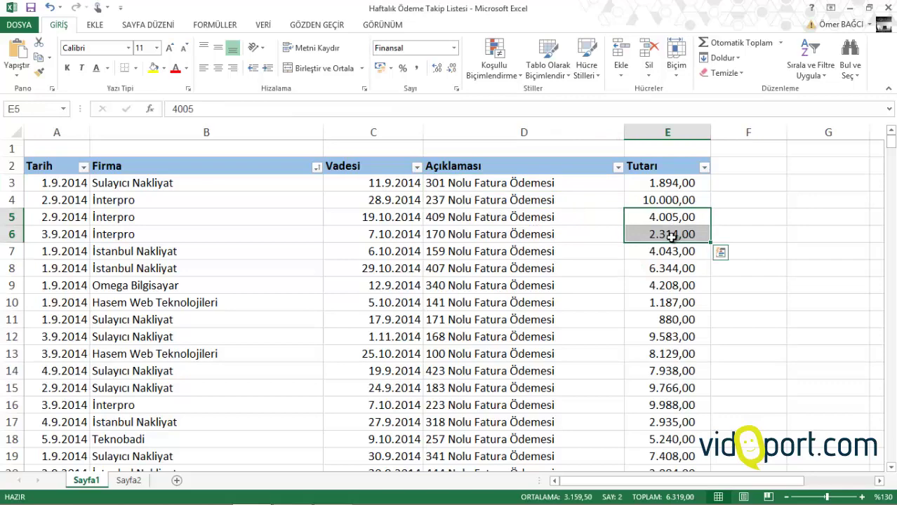
- On Sayfa2, show E1's =BUGÜN() formula (19.10.2014) and the week dates in B3:G3
click(128, 481)
click(398, 148)
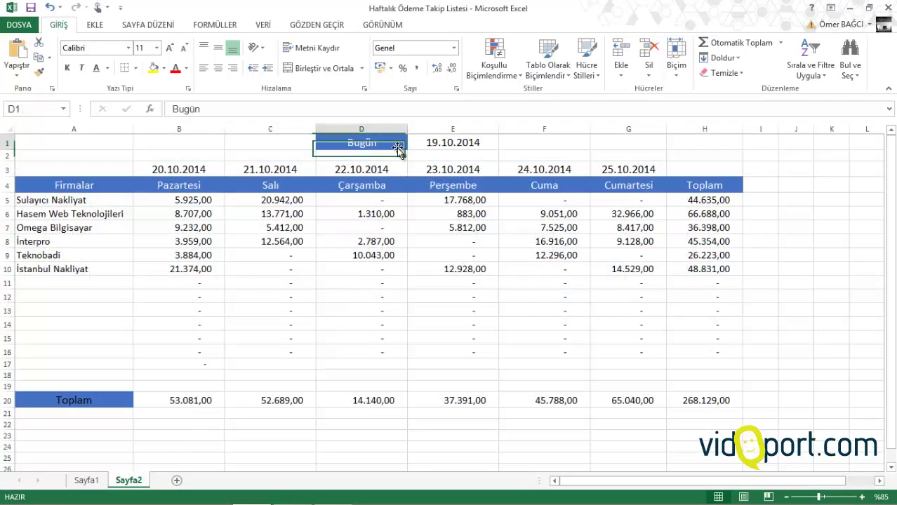
click(453, 144)
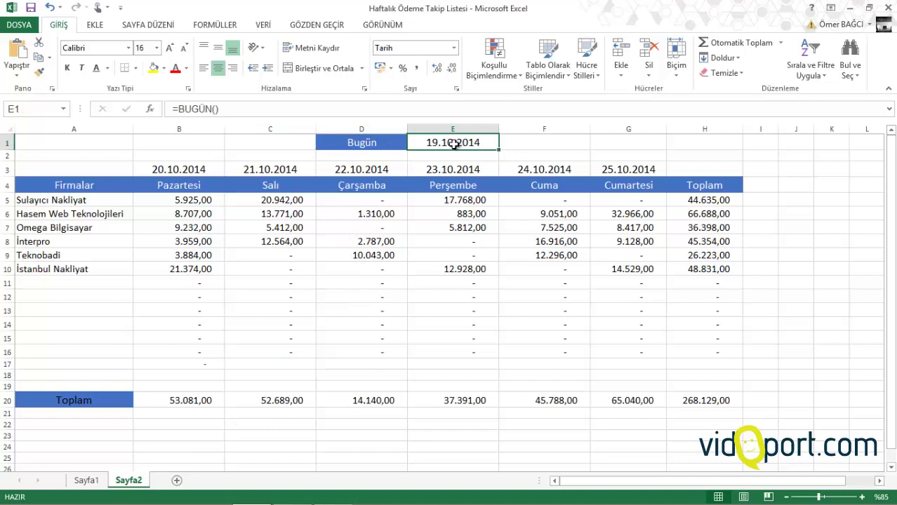
double_click(453, 143)
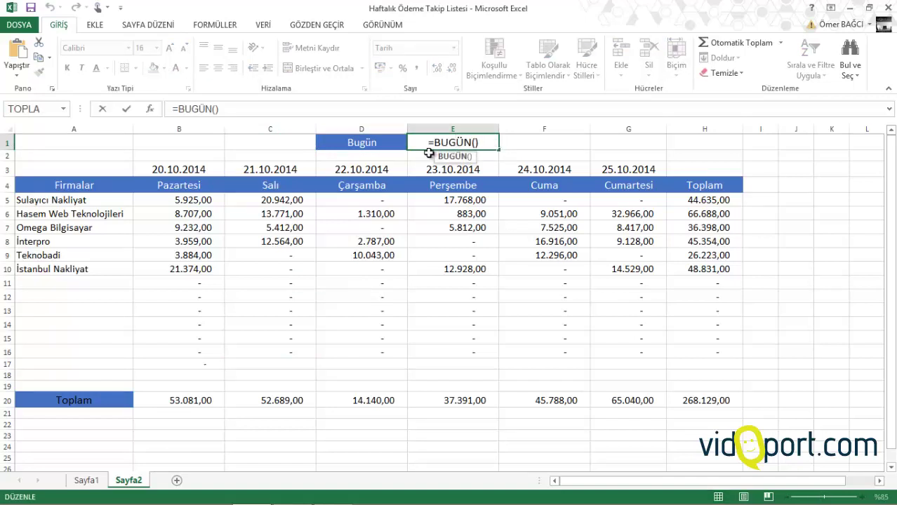
key(Return)
drag(214, 170, 660, 167)
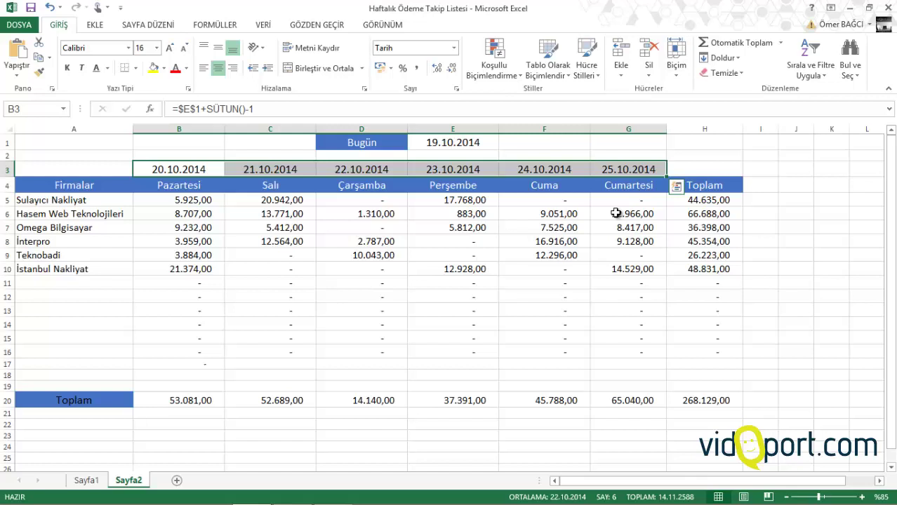
key(ctrl+s)
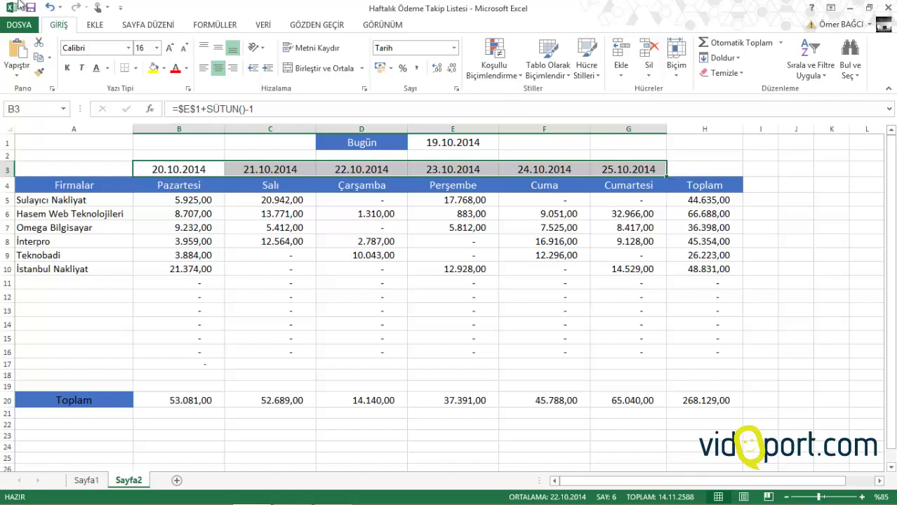
click(214, 214)
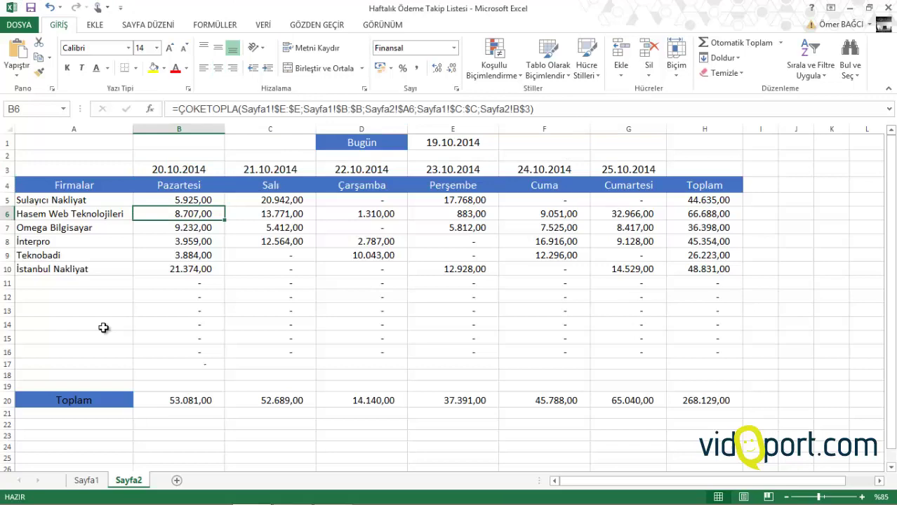
- Copy Sayfa1 into a new workbook, Kitap1, with Kopya oluştur ticked
click(87, 481)
right_click(101, 479)
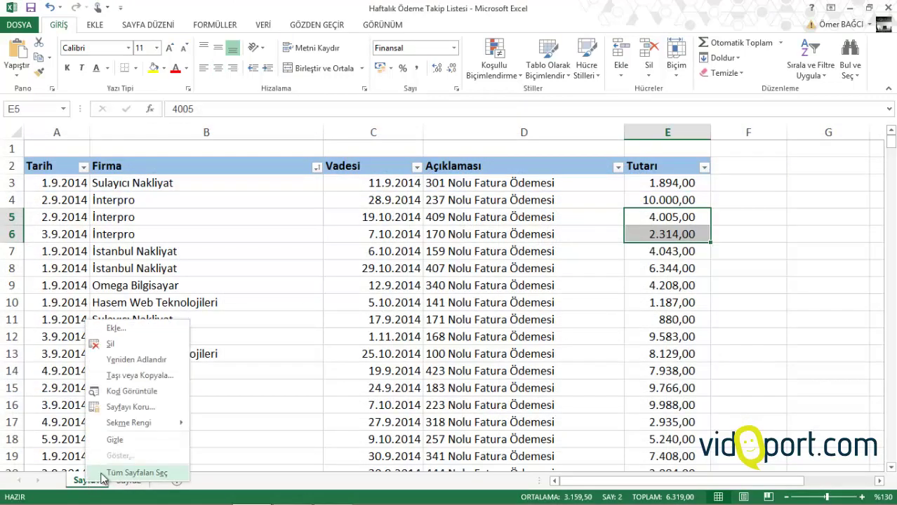
click(136, 375)
click(116, 322)
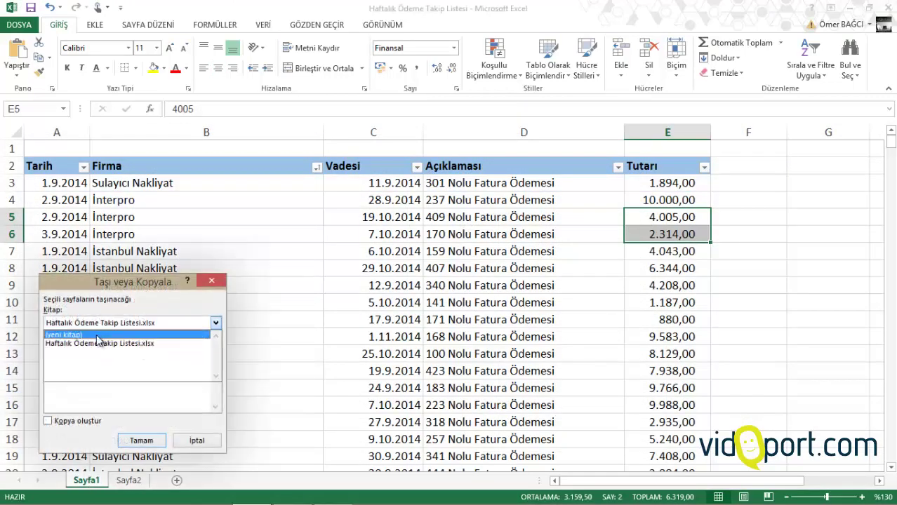
click(97, 335)
click(89, 421)
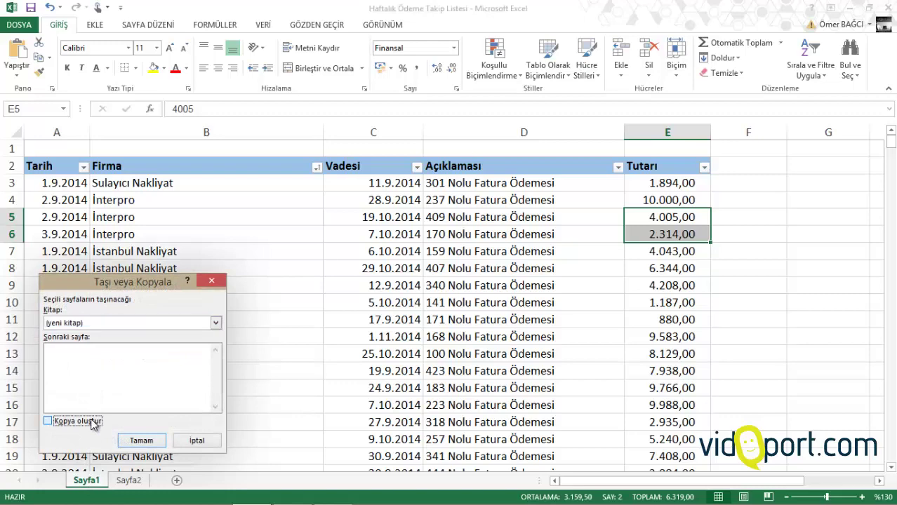
click(142, 441)
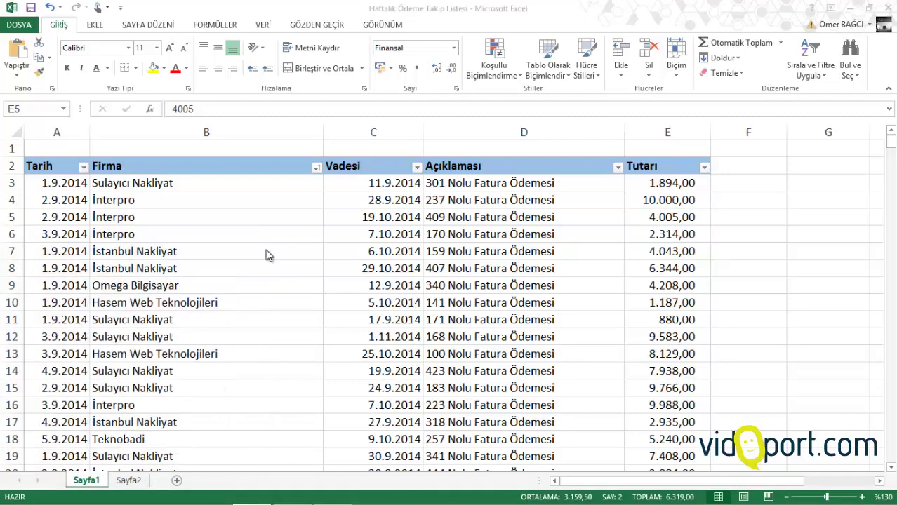
click(179, 270)
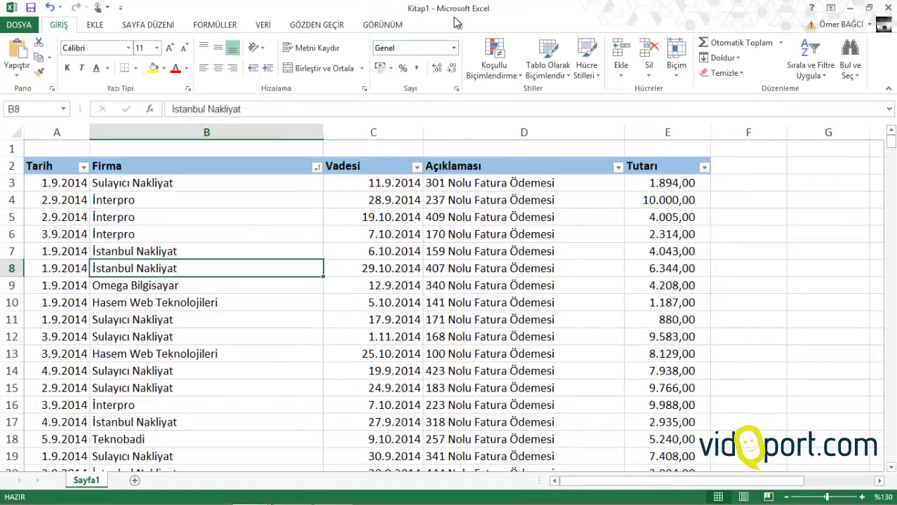
click(186, 233)
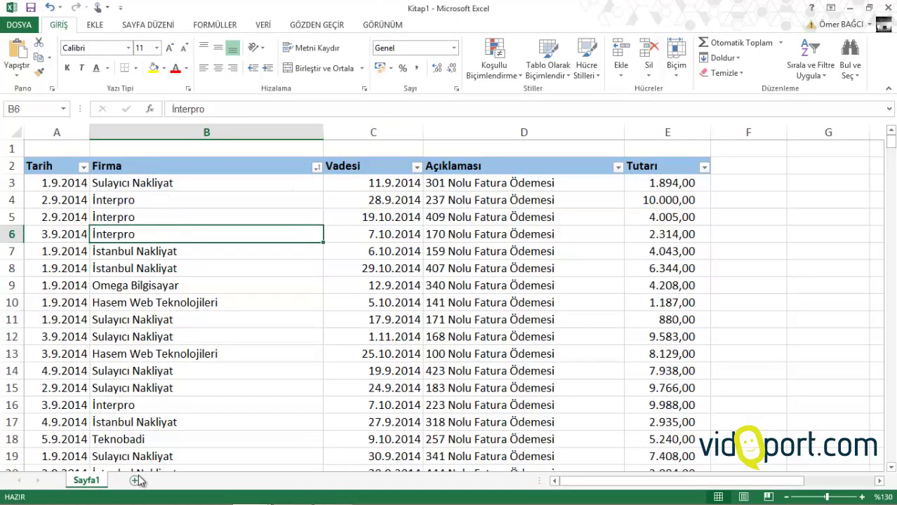
- Add a new Sayfa2 with a Günün Tarihi label in D1 and =bugün() in E1
click(135, 481)
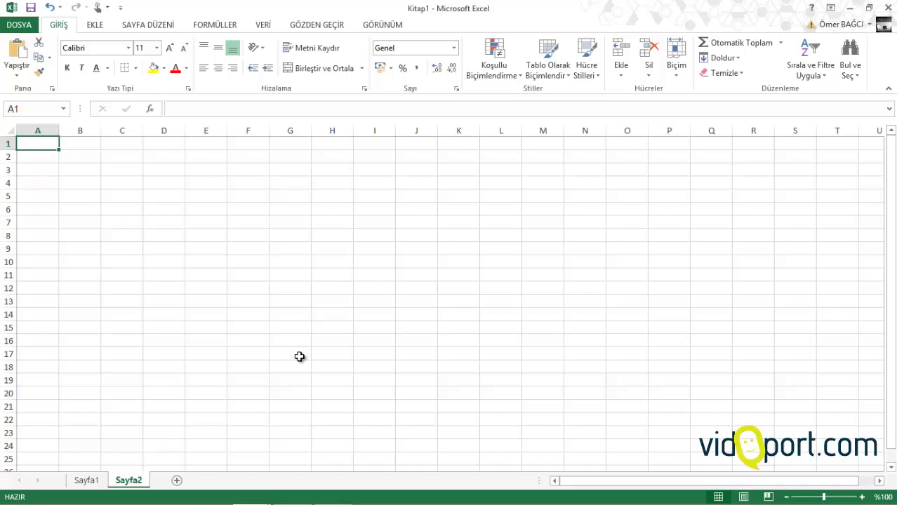
click(178, 143)
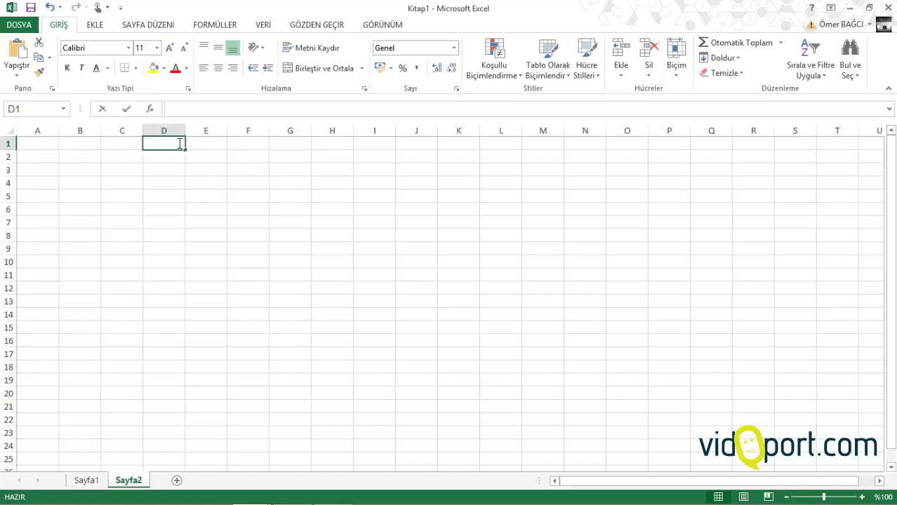
text(Günün Tarihi)
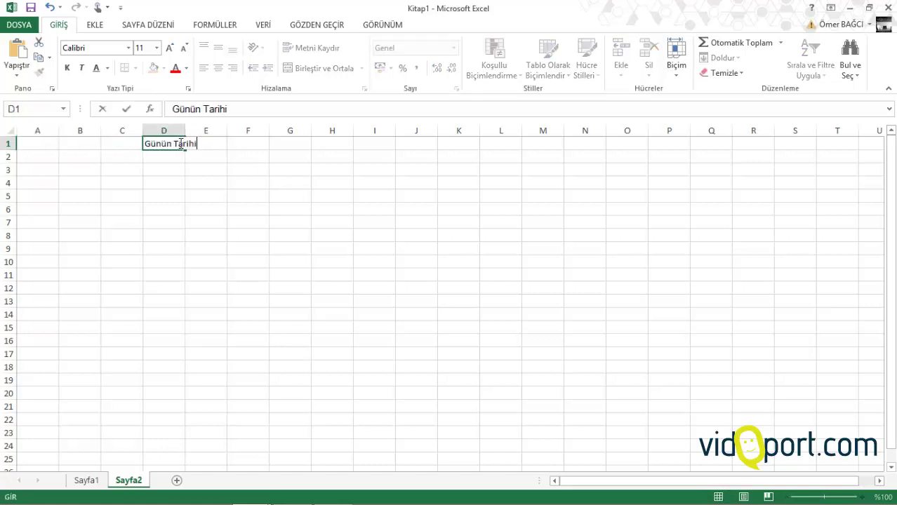
key(Tab)
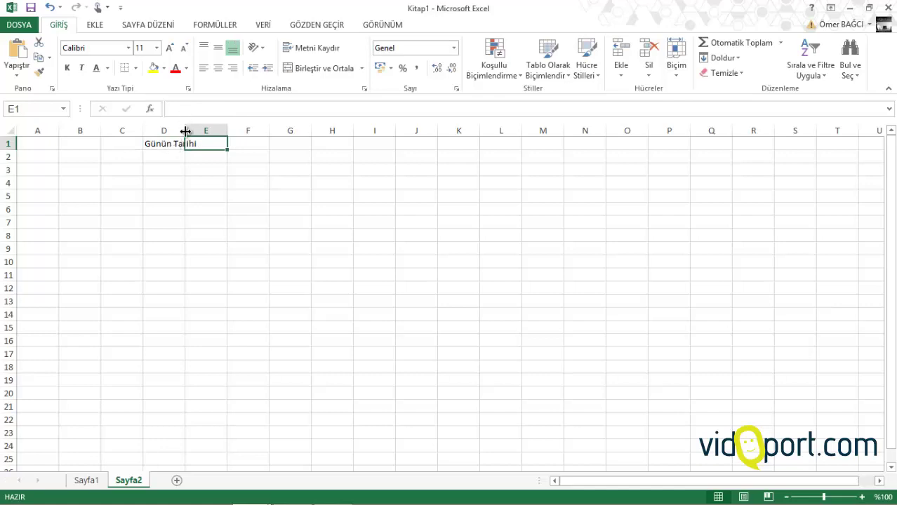
drag(186, 131, 212, 131)
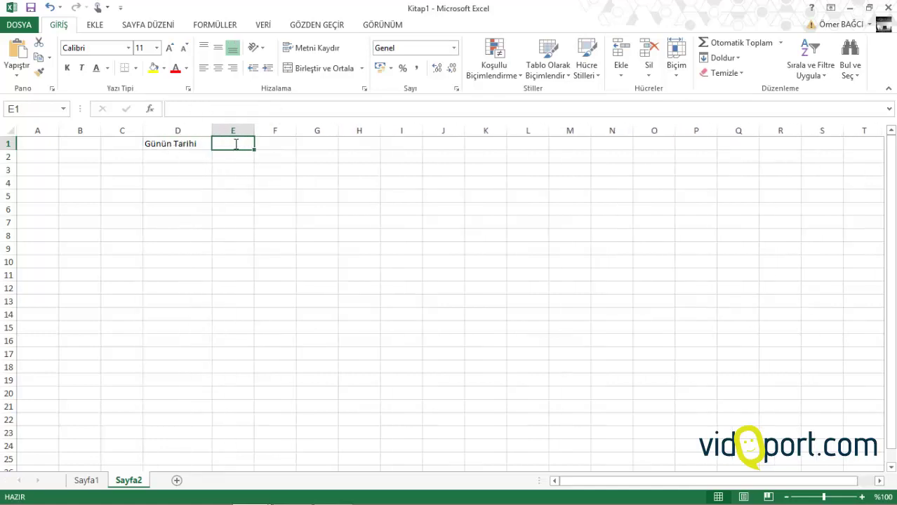
text(=bugün())
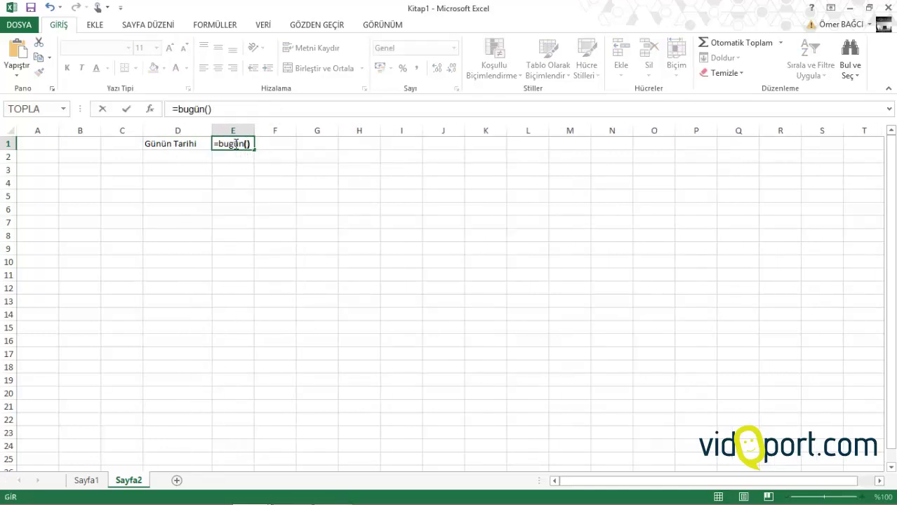
key(Return)
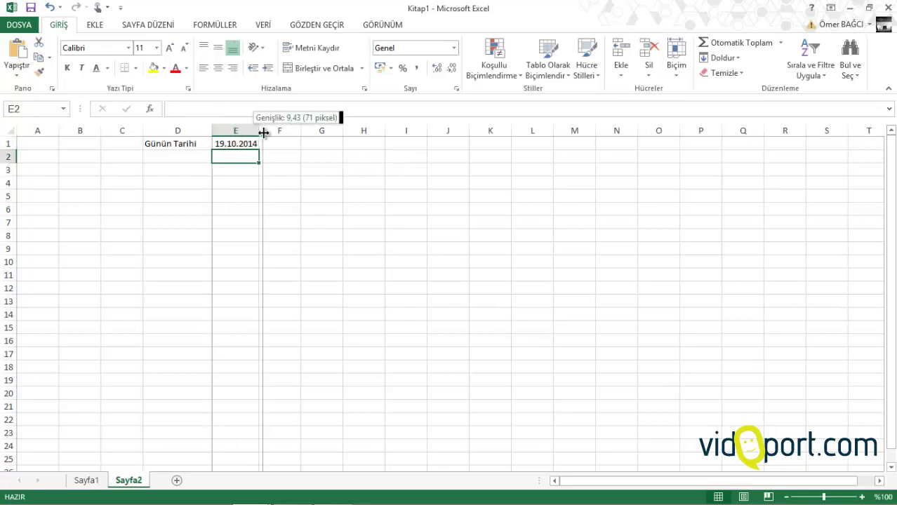
double_click(259, 131)
- Enter the Firmalar heading in A3 and widen column A
click(35, 170)
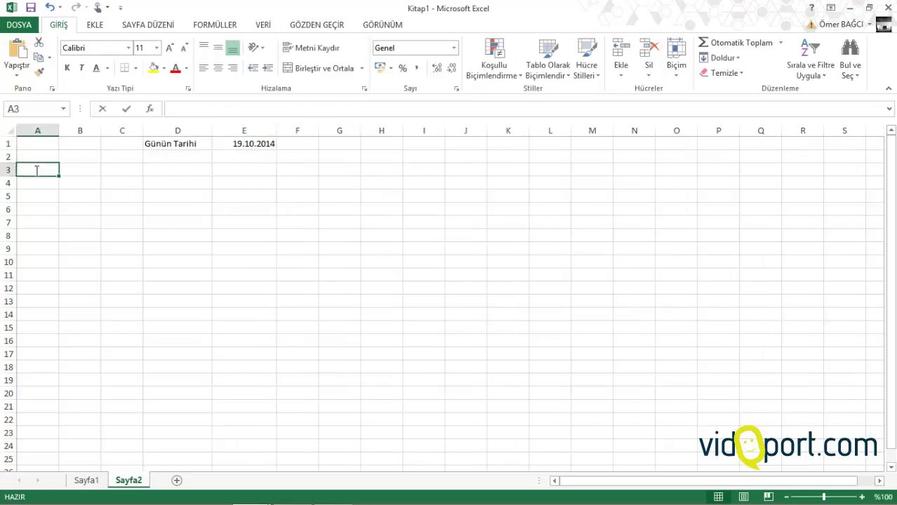
text(Firmalar)
key(Return)
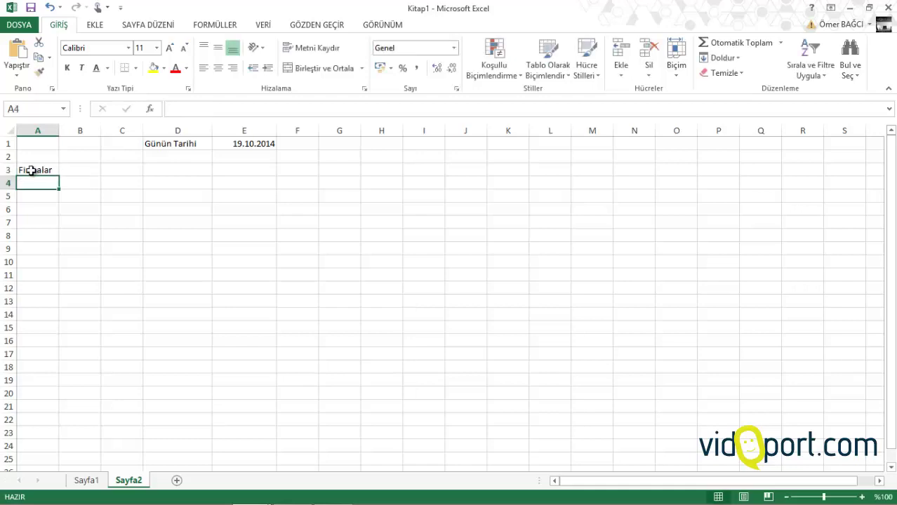
drag(59, 133, 82, 133)
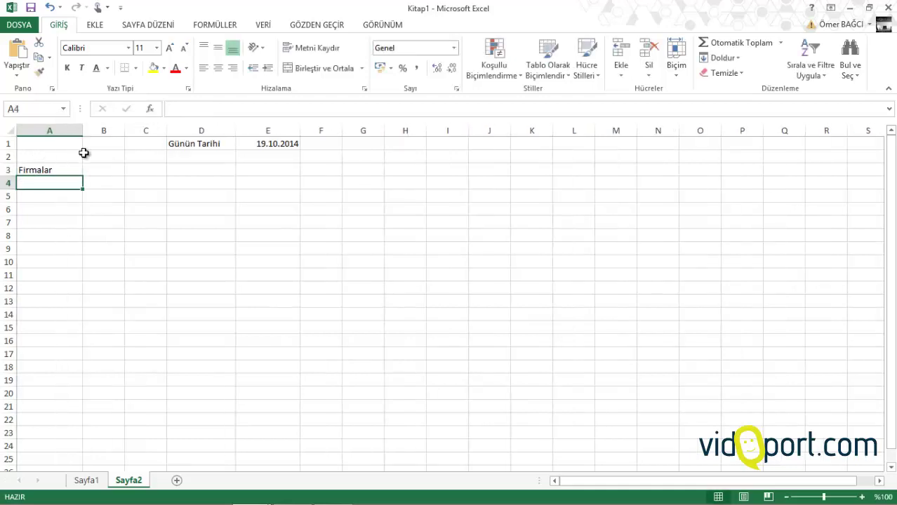
scroll(83, 151, up, 1)
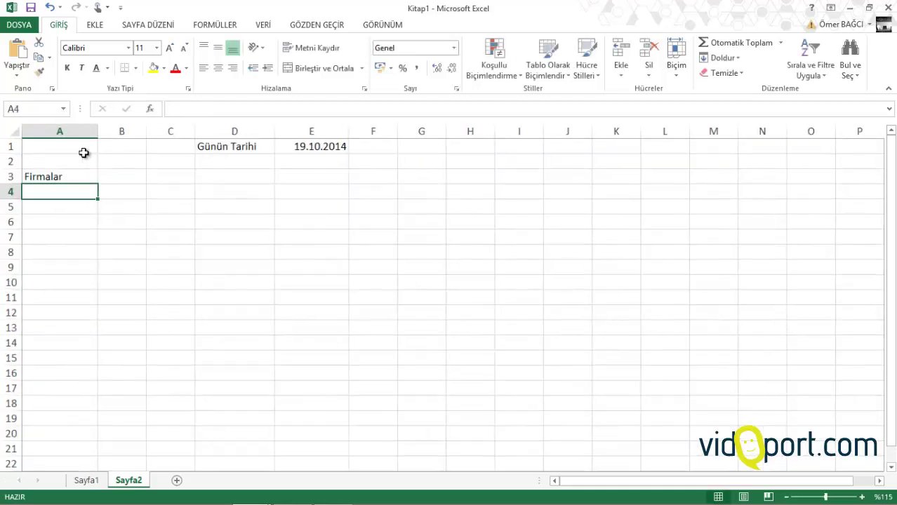
- Move on Sayfa1 to the Firmalar list of six numbered firms in column I
click(91, 481)
click(140, 335)
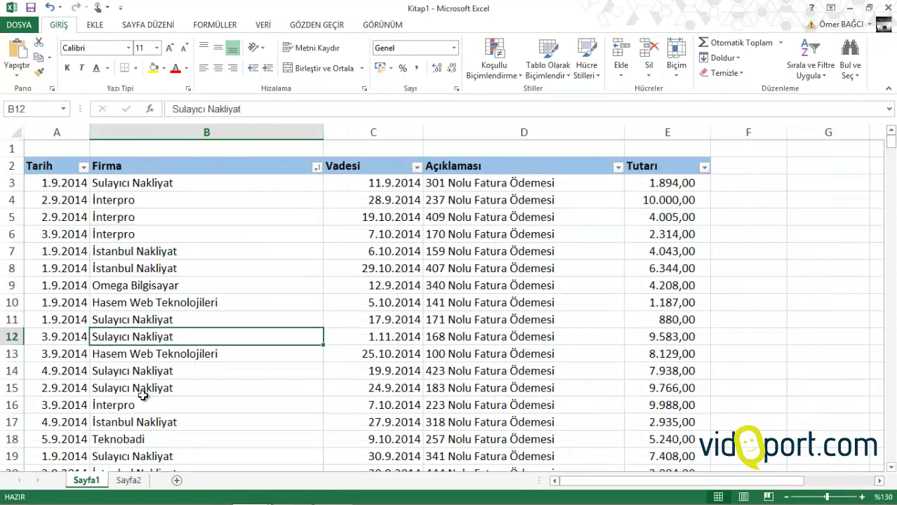
click(129, 481)
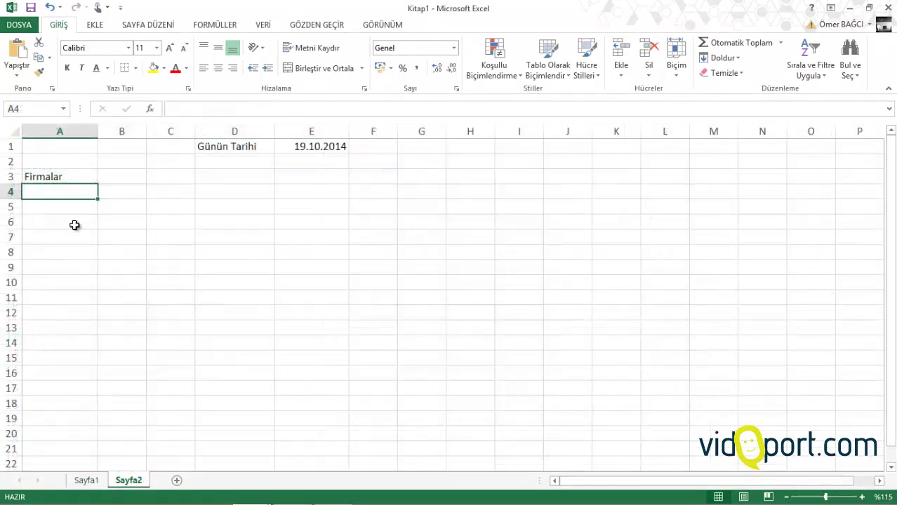
click(87, 481)
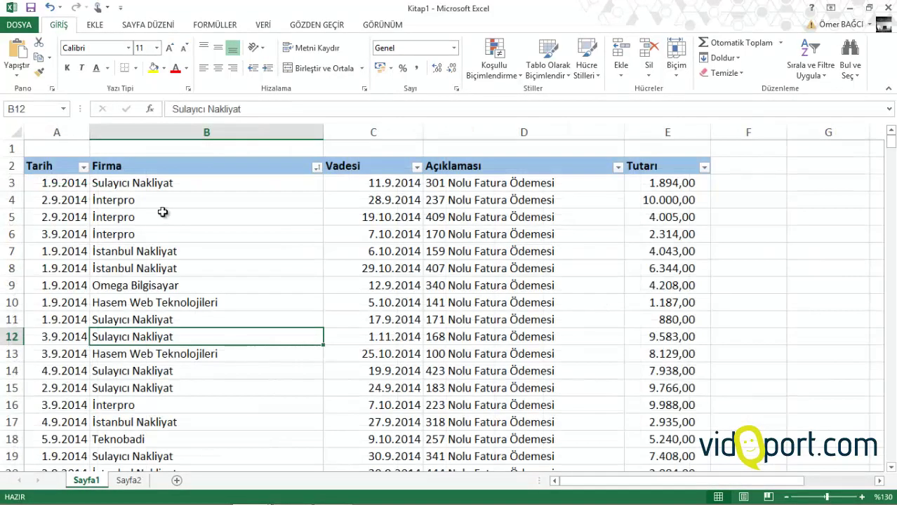
scroll(170, 216, down, 3)
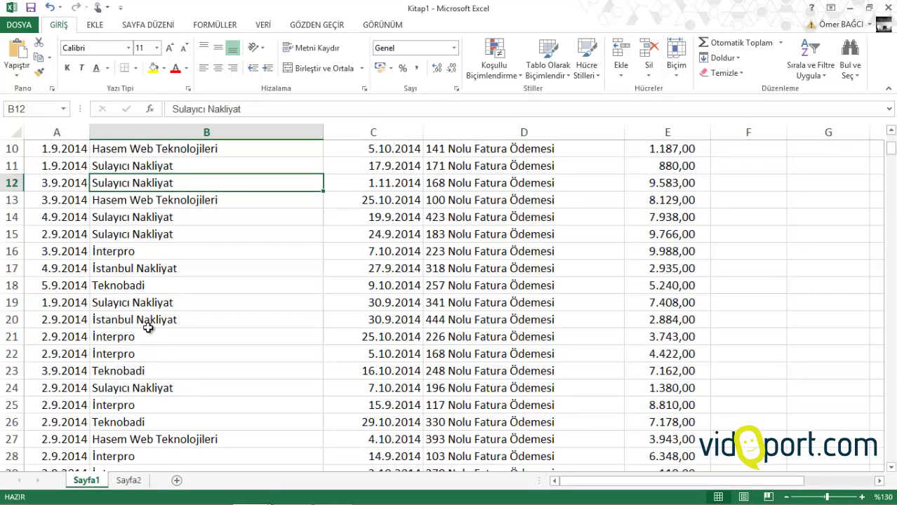
click(130, 268)
key(Right)
key(Right)
key(Right)
key(Right)
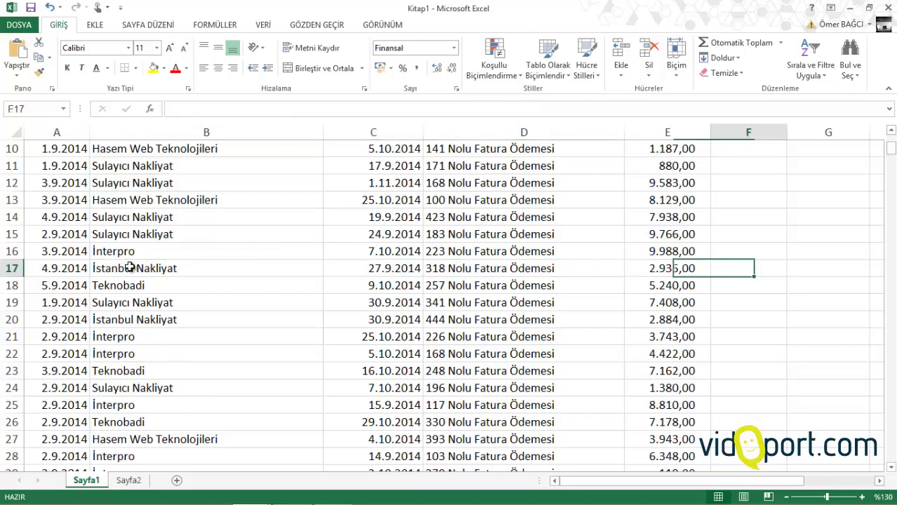
key(Up)
key(Up)
key(Up)
key(Up)
key(Up)
key(Up)
key(Up)
key(Right)
key(Right)
key(Right)
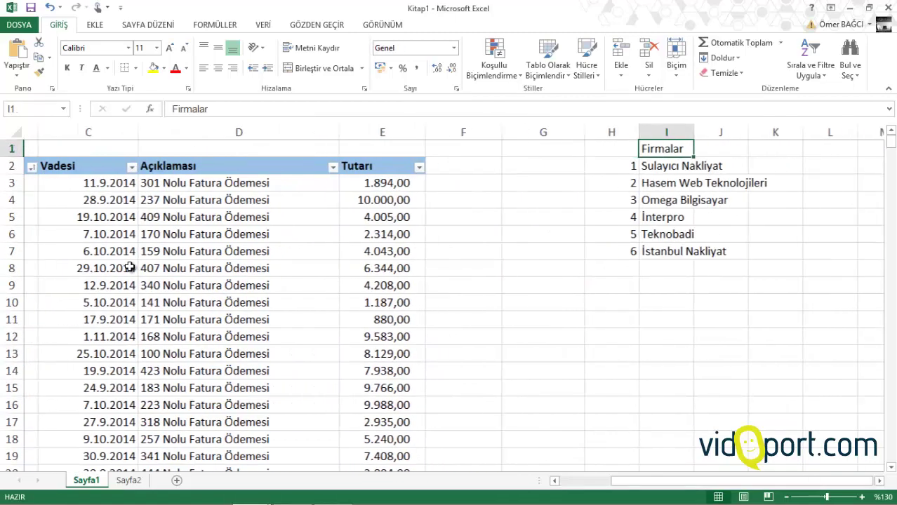
key(Down)
key(Down)
key(Down)
key(Down)
key(Down)
key(Down)
key(Down)
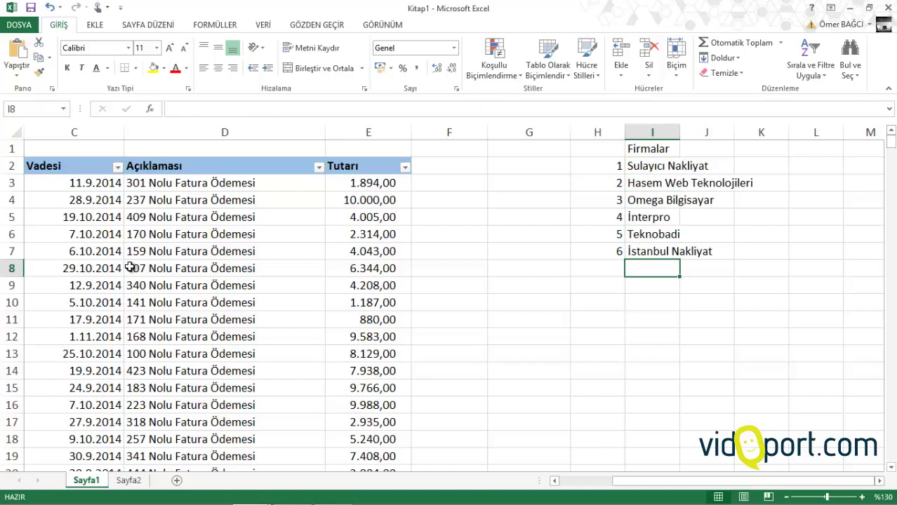
key(Up)
key(Down)
- Copy Sayfa1's column I company names and paste them at Sayfa2's A4
drag(646, 169, 662, 469)
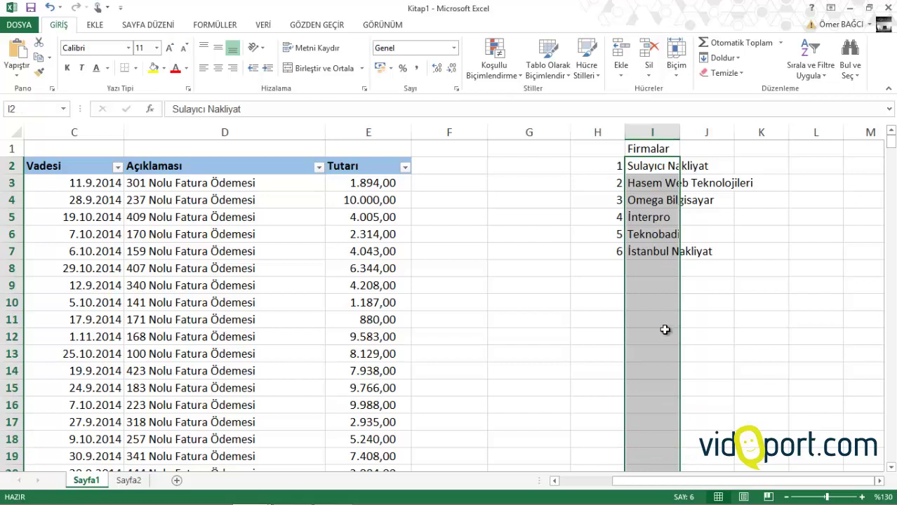
right_click(648, 297)
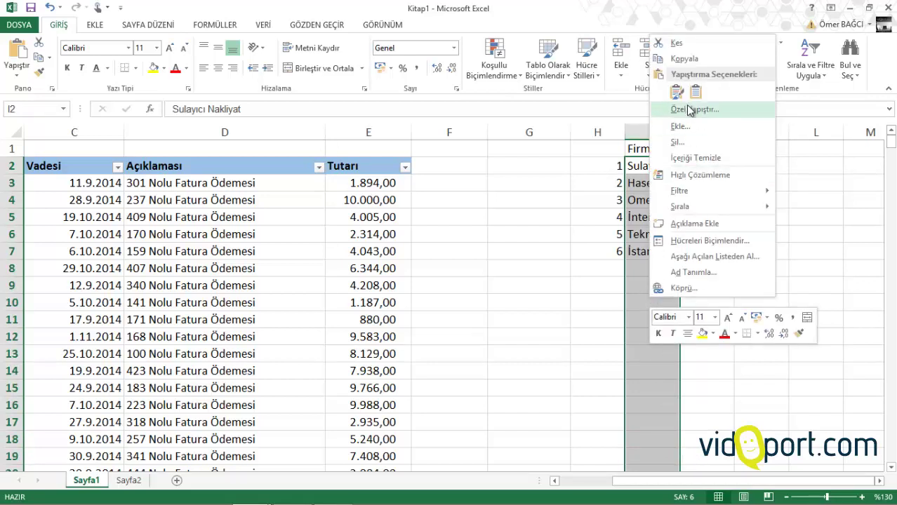
key(Escape)
key(ctrl+c)
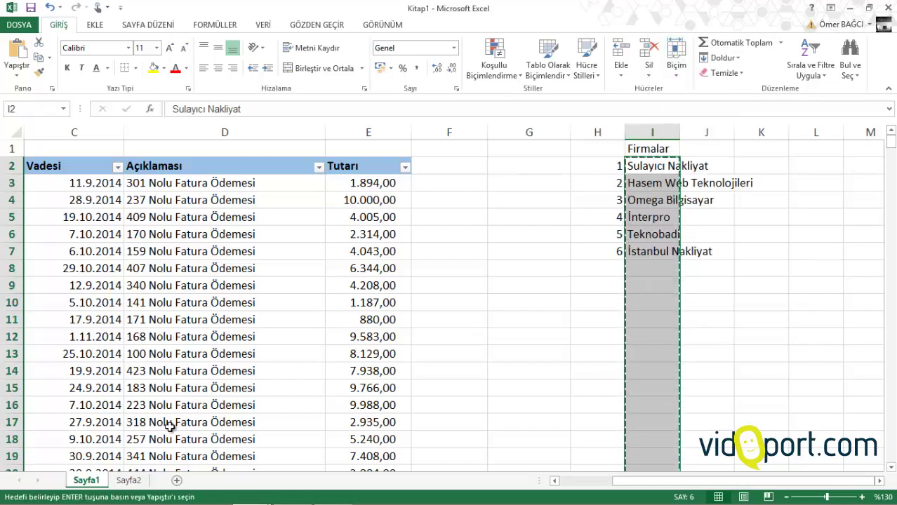
click(136, 485)
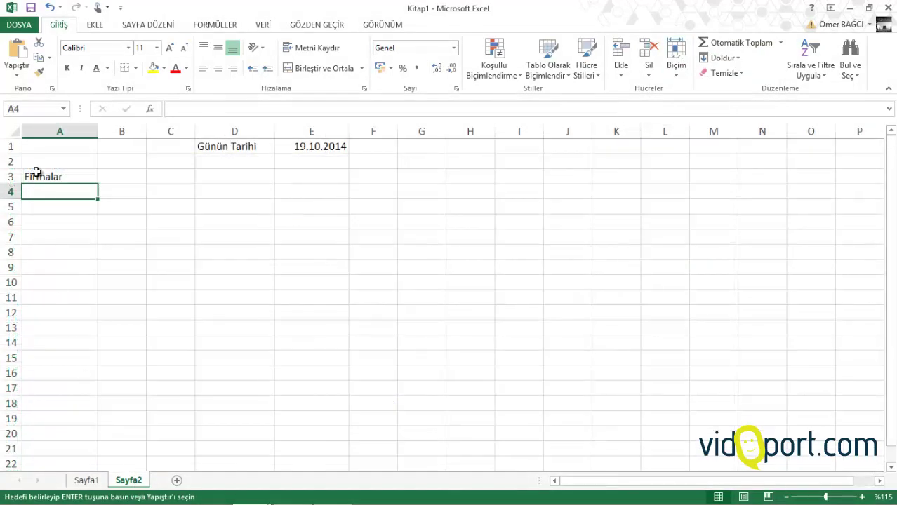
right_click(35, 191)
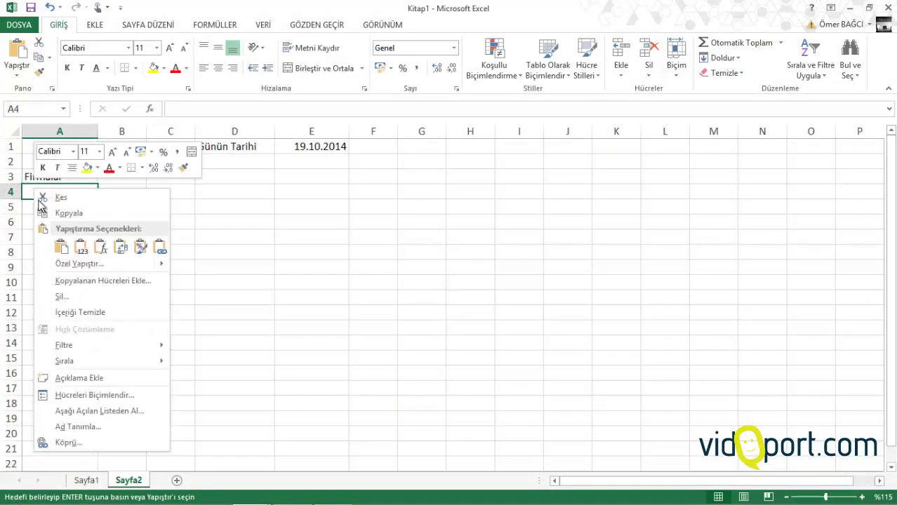
click(63, 249)
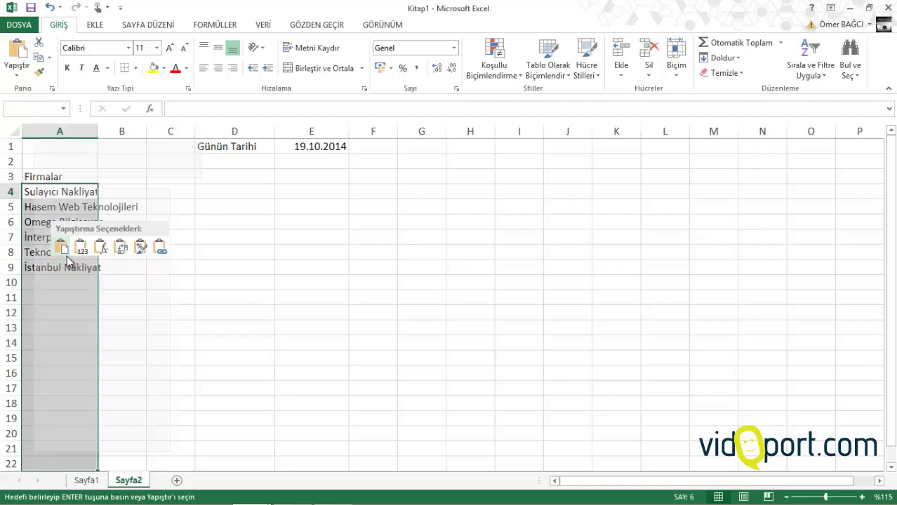
- Re-paste the names at A4 with Bağ Yapıştır and widen column A
right_click(66, 259)
click(75, 264)
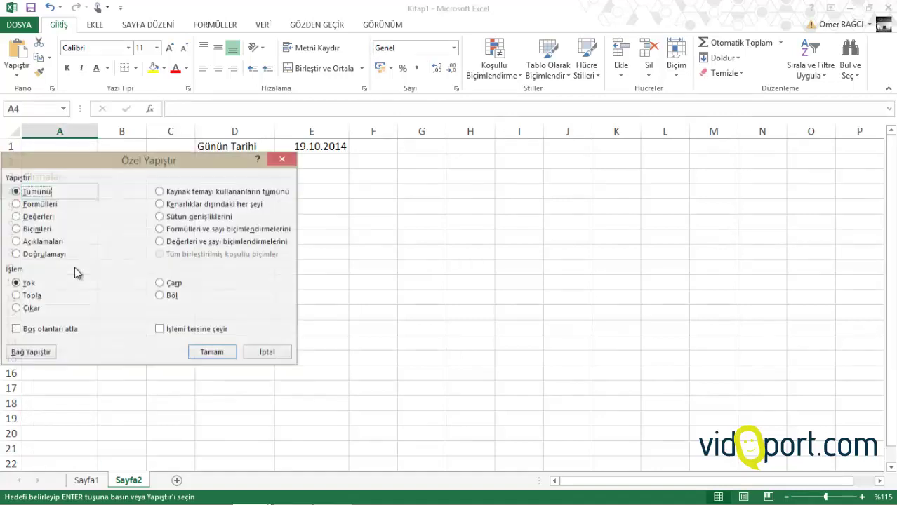
click(36, 357)
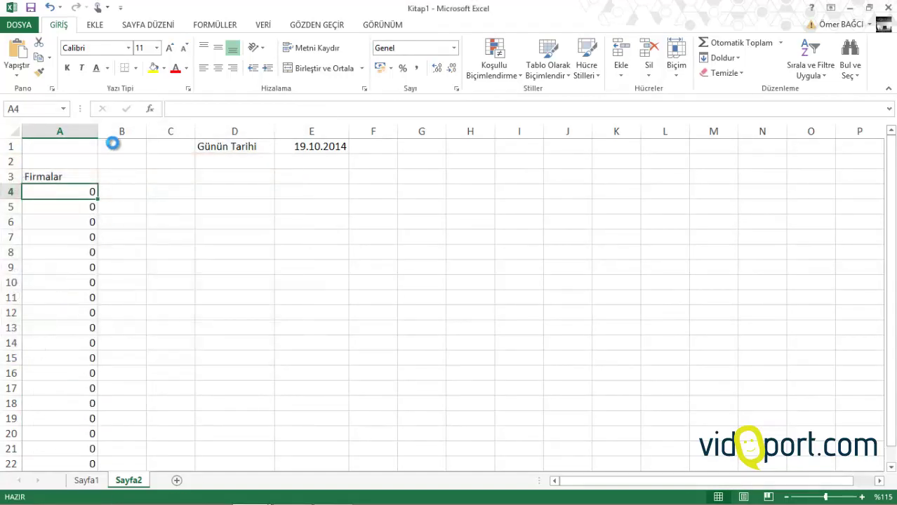
drag(103, 132, 159, 136)
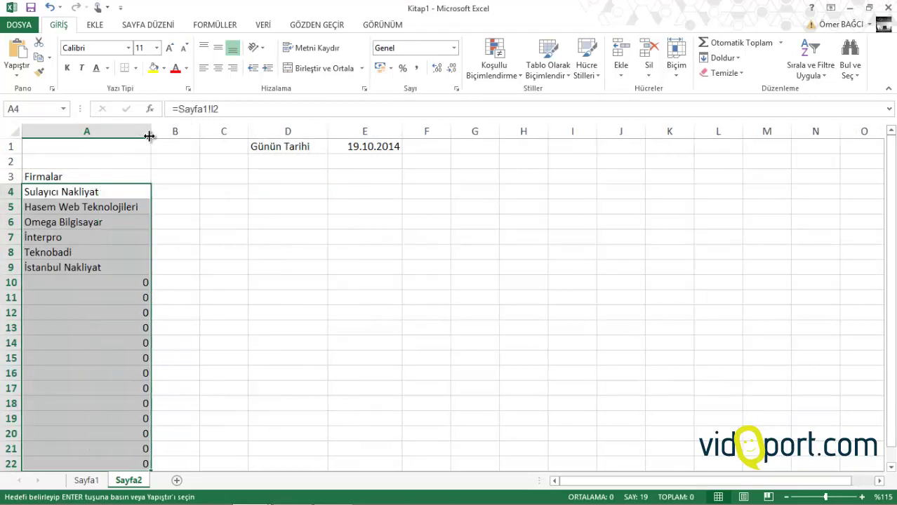
click(86, 481)
- Add vidoport in Sayfa1's I8 and confirm it appears in Sayfa2's A10
click(663, 267)
key(Escape)
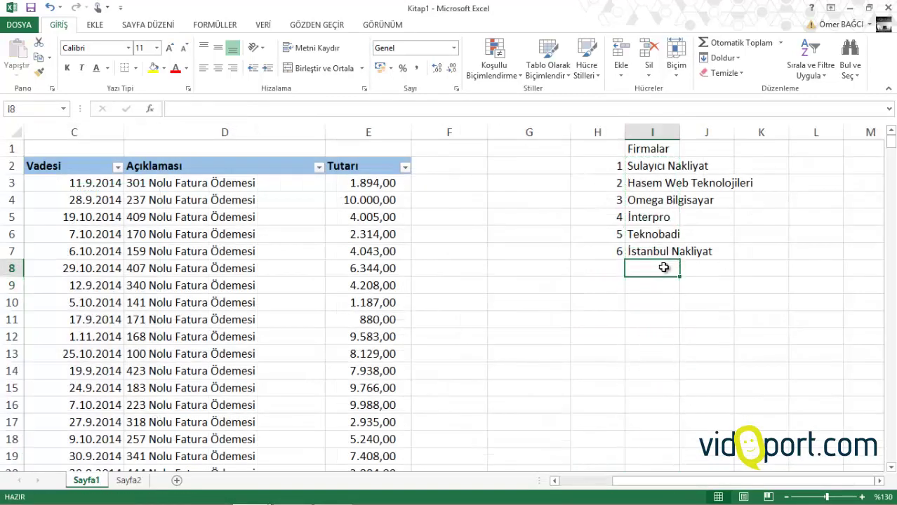
text(vidopor)
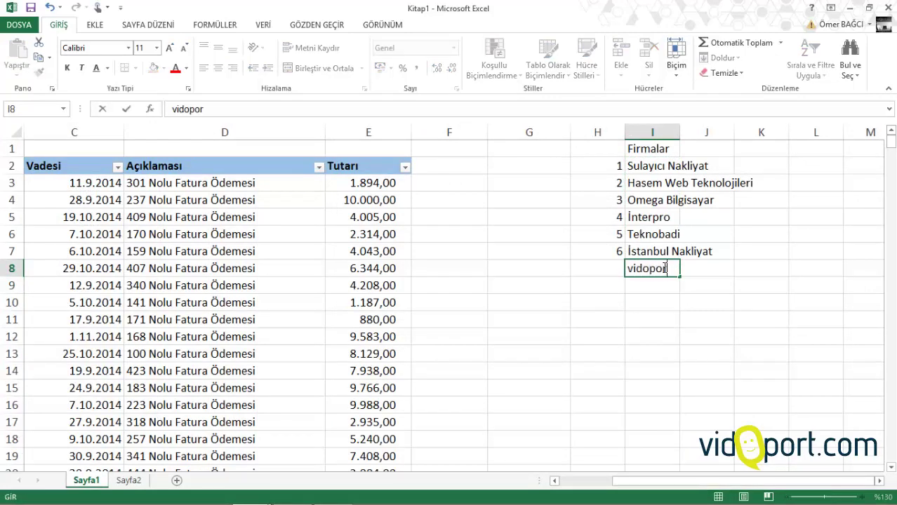
text(t)
key(Return)
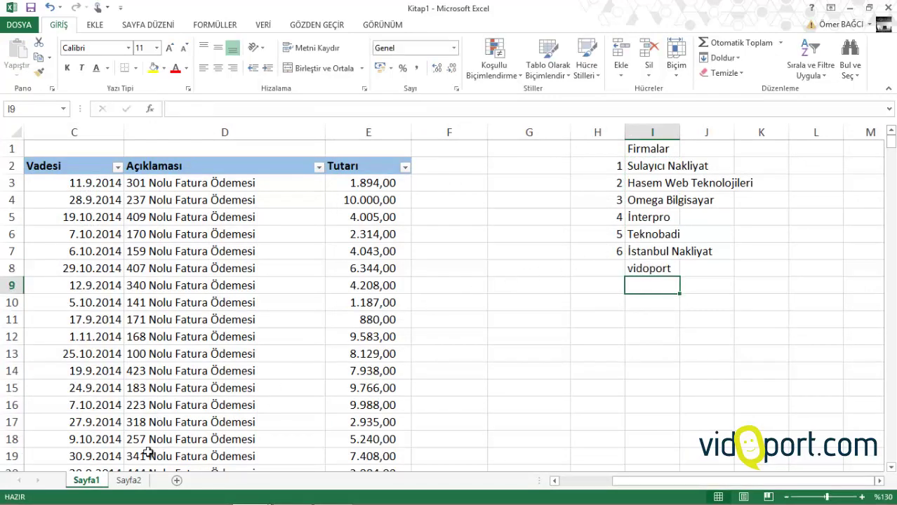
click(128, 480)
click(50, 286)
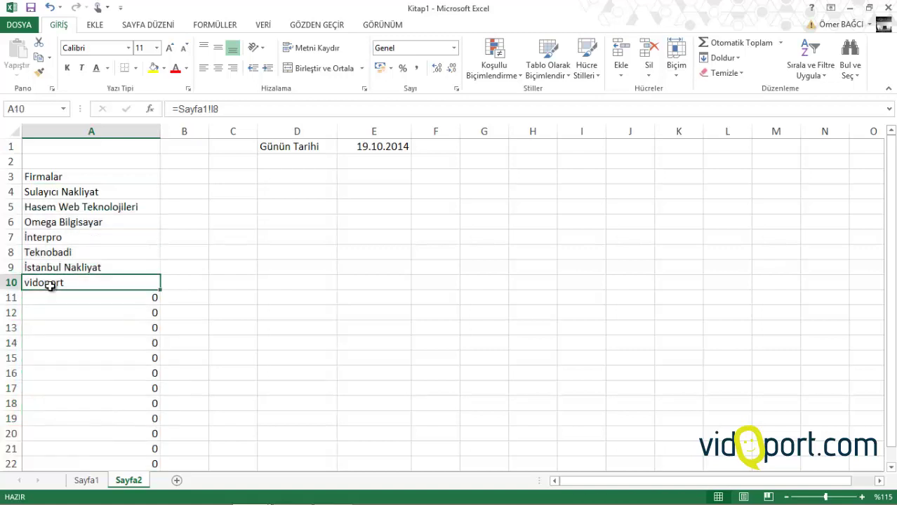
click(187, 162)
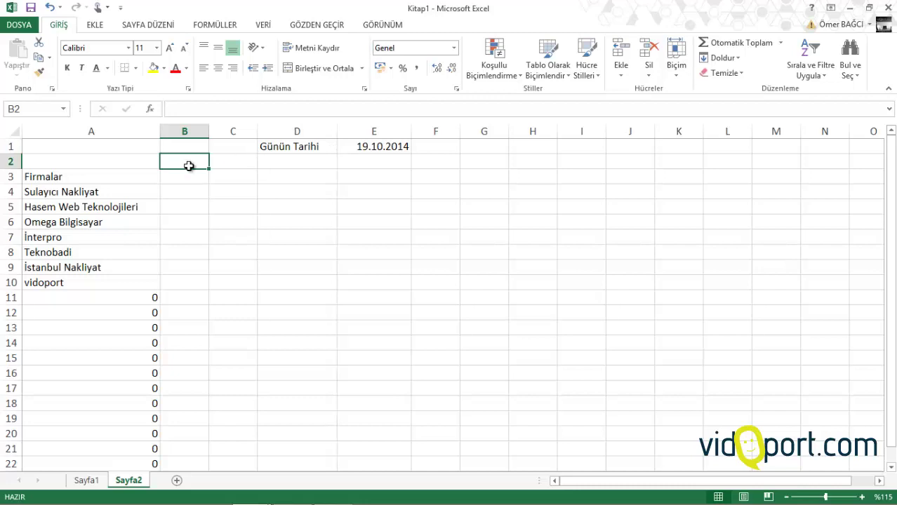
- Enter =$E$1+1 in B2 to show 20.10.2014
text(=)
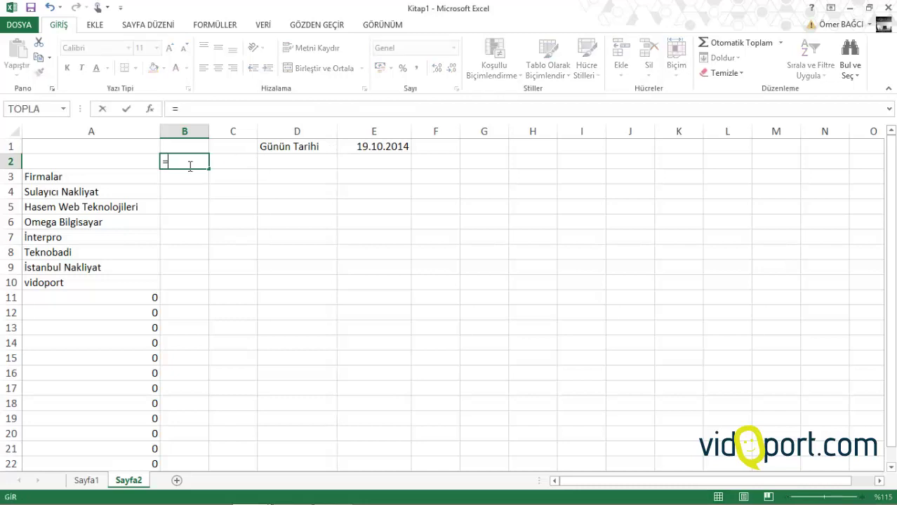
click(350, 143)
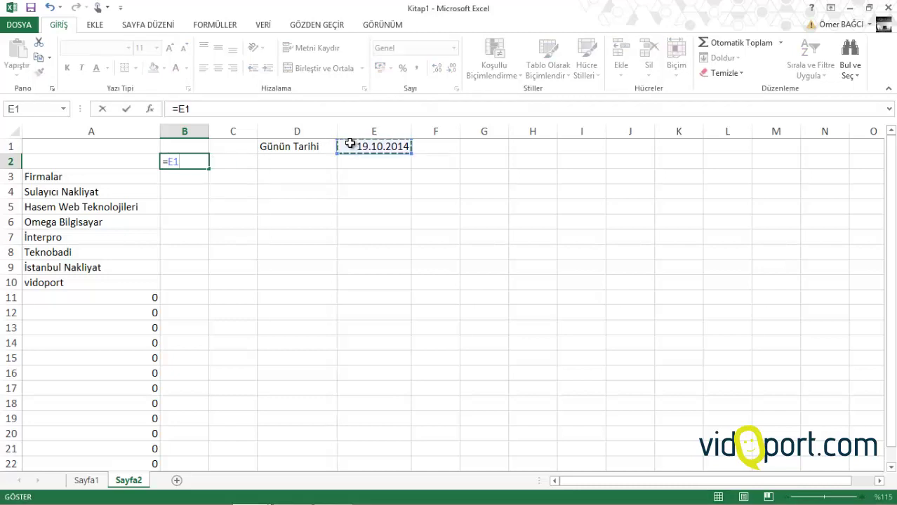
key(F4)
text($E$1+1)
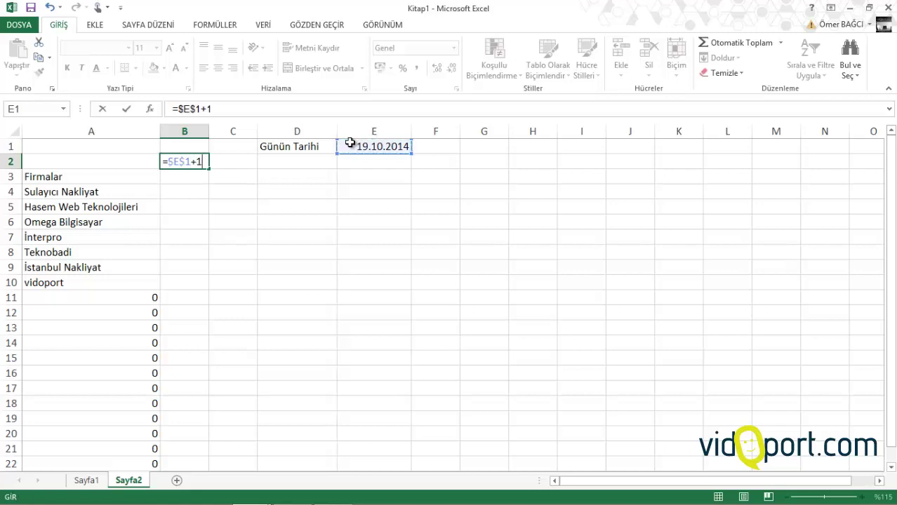
key(Return)
click(207, 162)
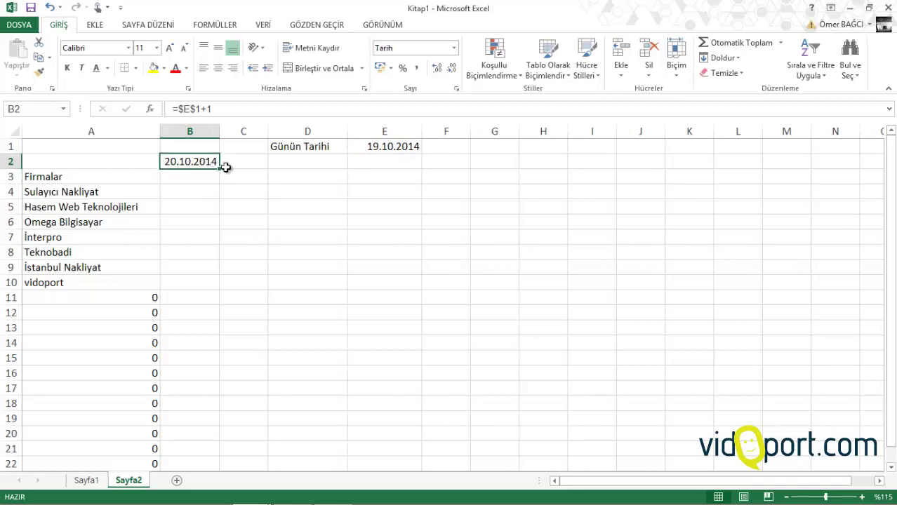
- Fill B2's date formula across row 2 to F2
click(228, 161)
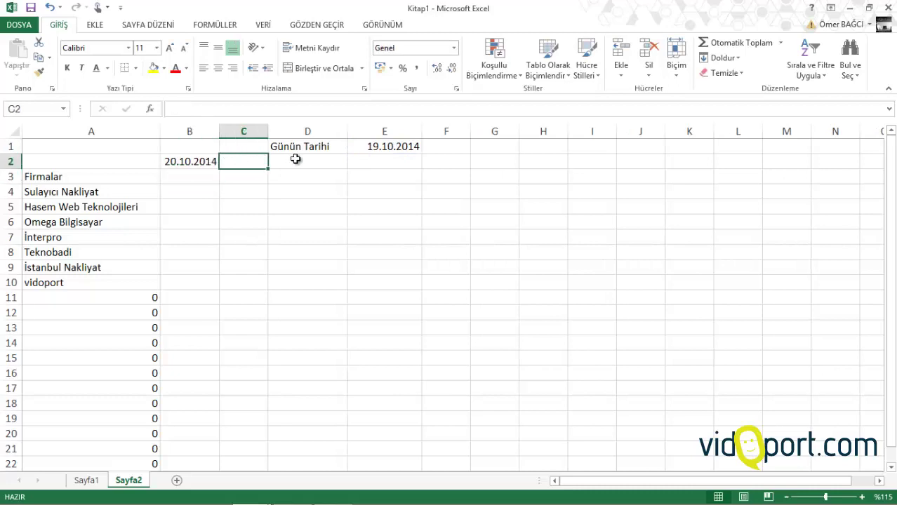
click(301, 161)
click(379, 162)
click(449, 162)
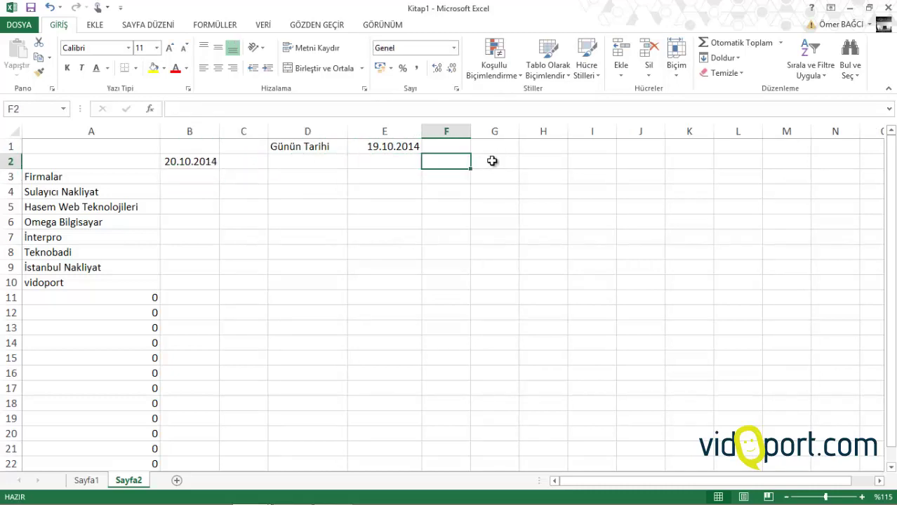
click(195, 158)
drag(221, 168, 464, 168)
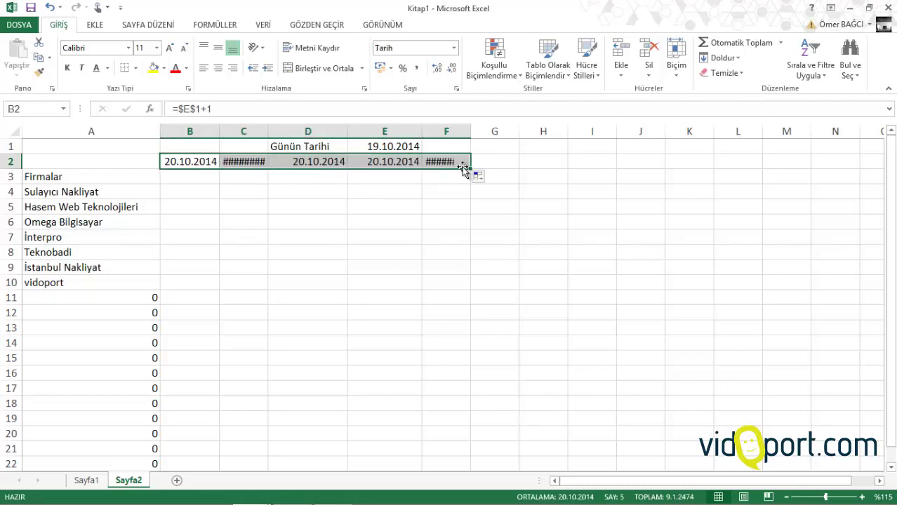
- Change C2 and D2 to =$E$1+2 and =$E$1+3
click(247, 156)
click(226, 107)
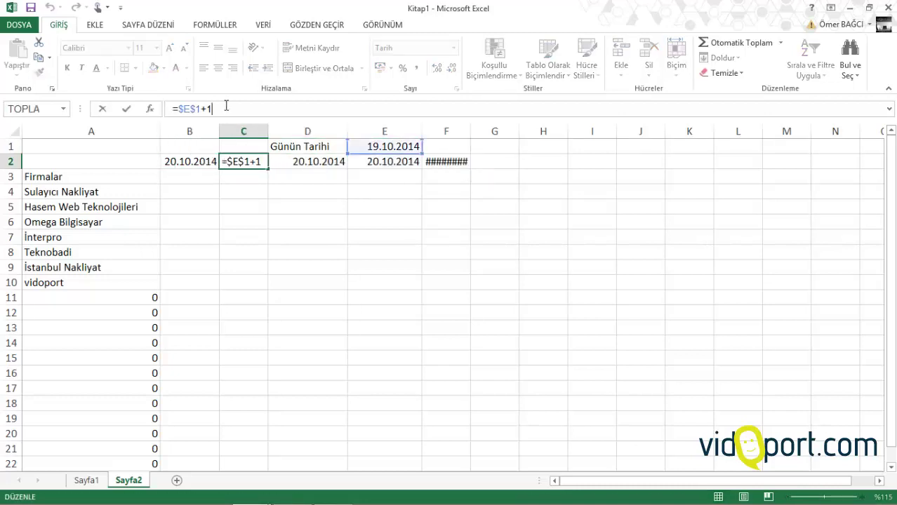
key(BackSpace)
text(2)
key(Return)
click(290, 163)
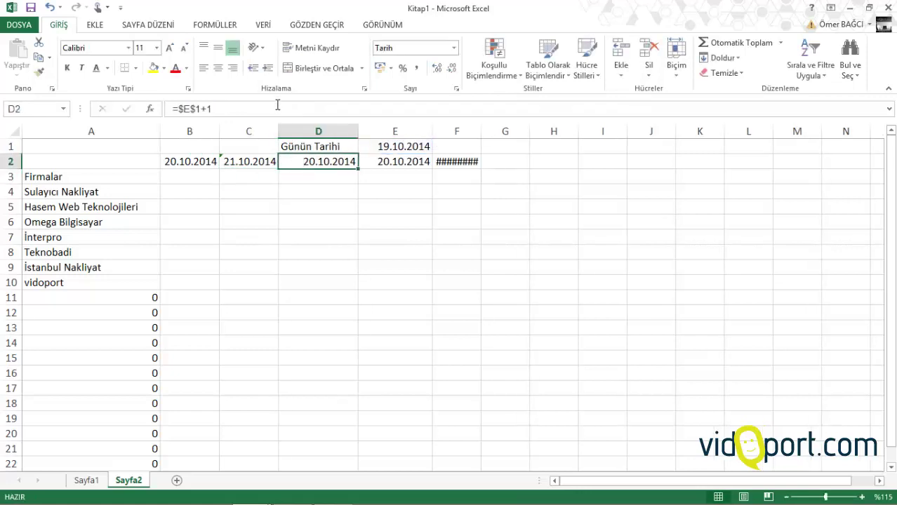
click(263, 110)
key(BackSpace)
text(3)
key(Return)
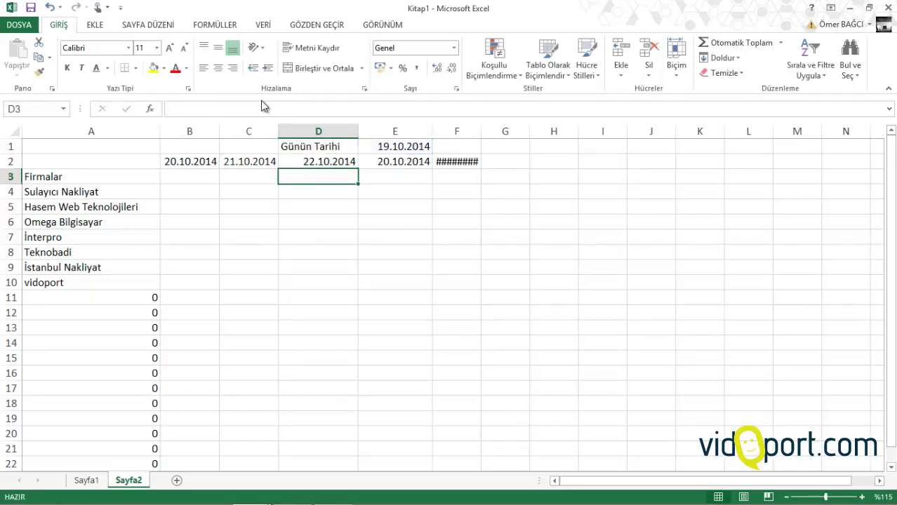
- Change E2 and F2 to =$E$1+4 and =$E$1+5, ending at 24.10.2014
click(406, 162)
click(330, 107)
key(BackSpace)
text(4)
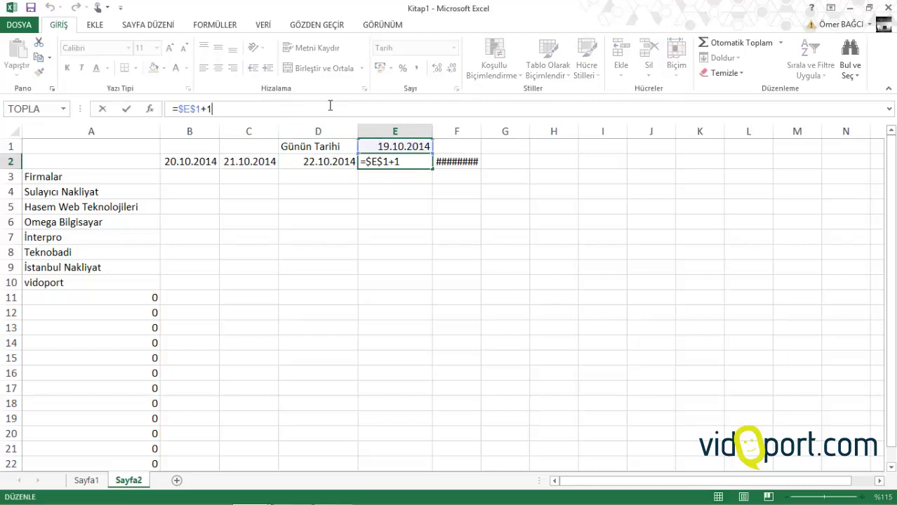
key(Return)
click(477, 160)
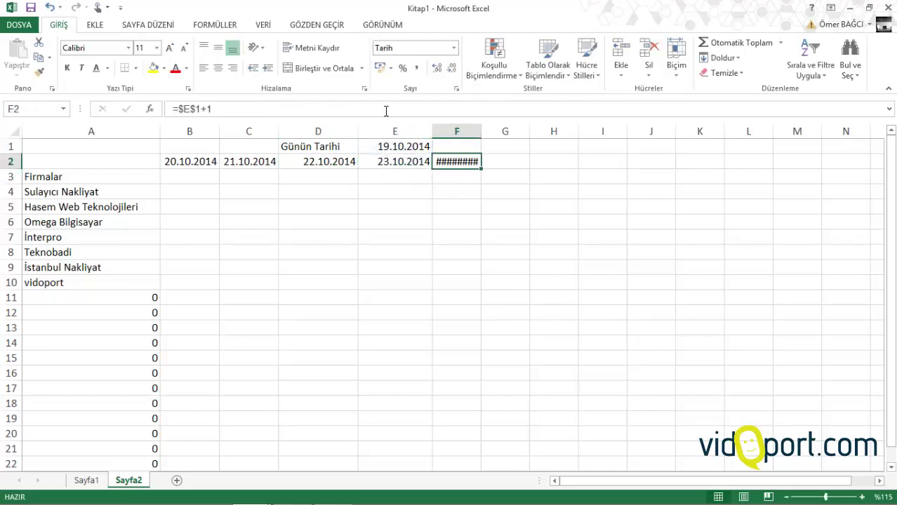
click(382, 110)
key(BackSpace)
text(5)
key(Return)
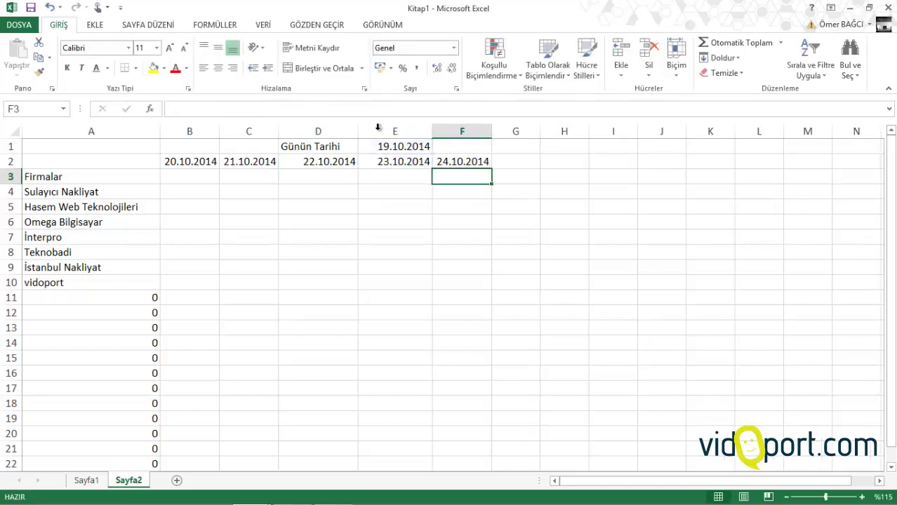
click(389, 175)
- Move the A2:F31 table down two rows so the dates sit in row 4
drag(31, 167, 422, 344)
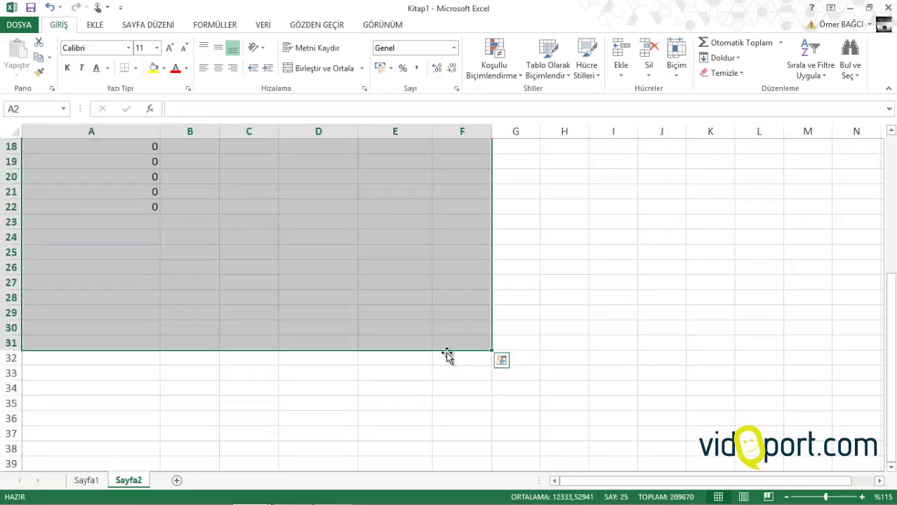
drag(447, 351, 448, 373)
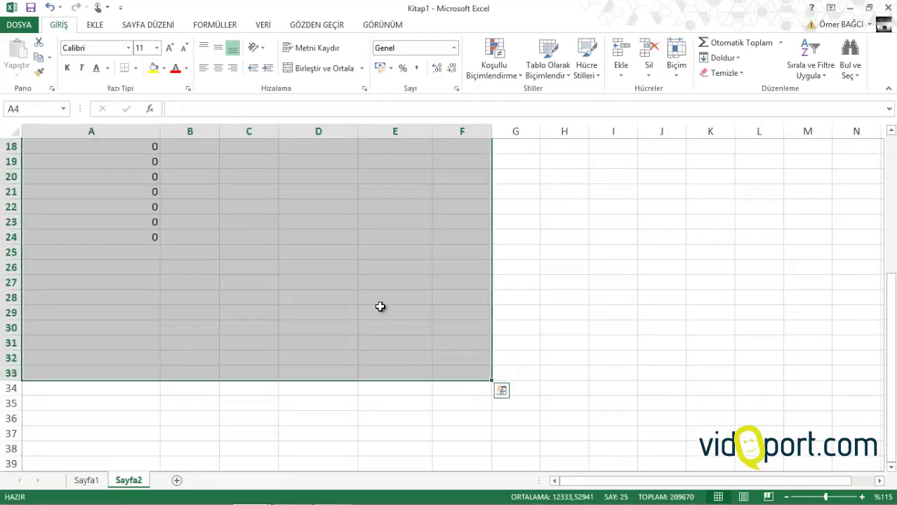
scroll(379, 305, up, 6)
click(175, 191)
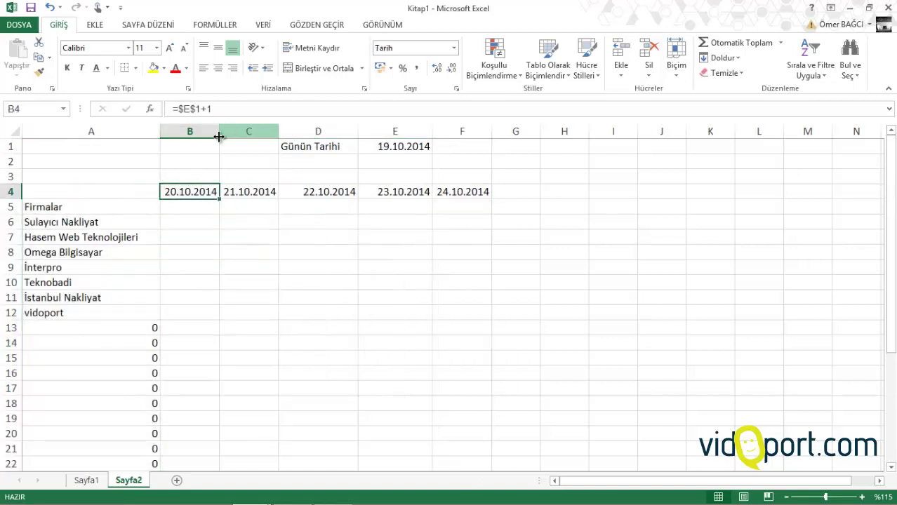
- Widen columns B through F to fit the dates
drag(219, 132, 240, 132)
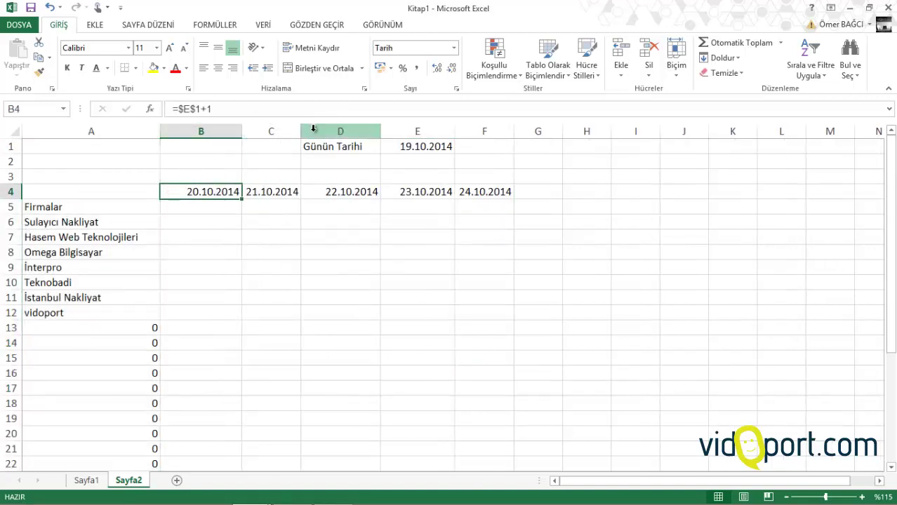
drag(300, 132, 313, 131)
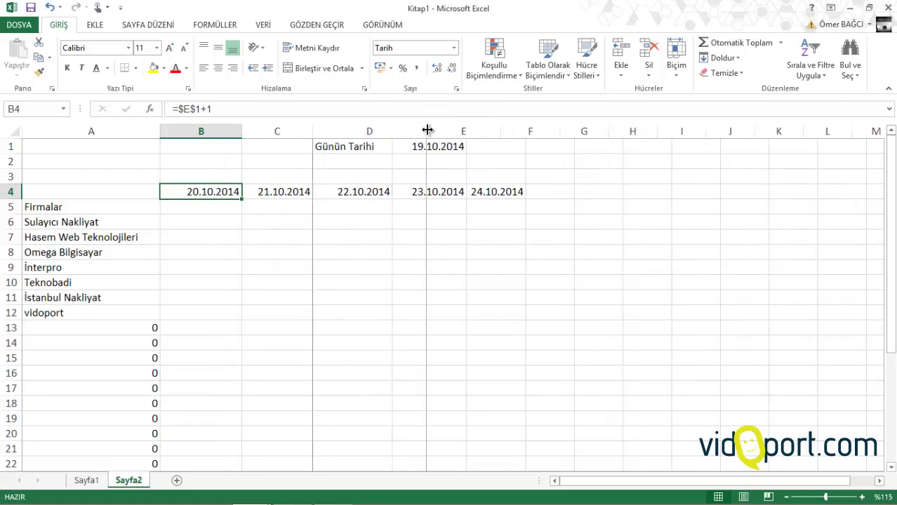
drag(390, 132, 426, 131)
drag(500, 131, 509, 131)
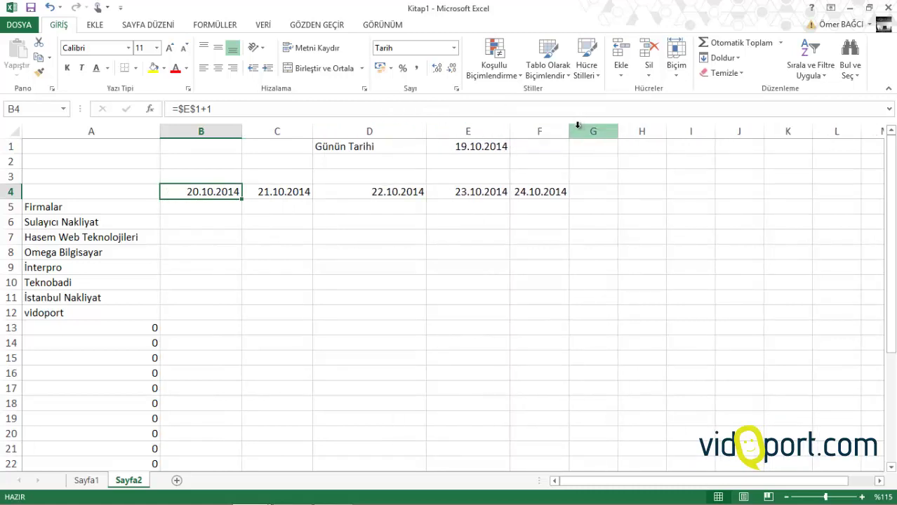
drag(570, 131, 590, 131)
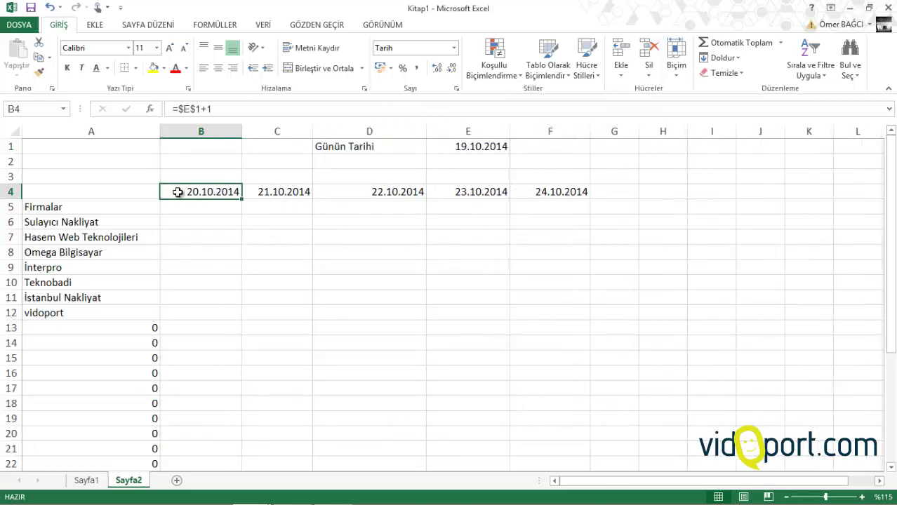
- Fill the B4:F4 dates up into row 3
shift+click(573, 192)
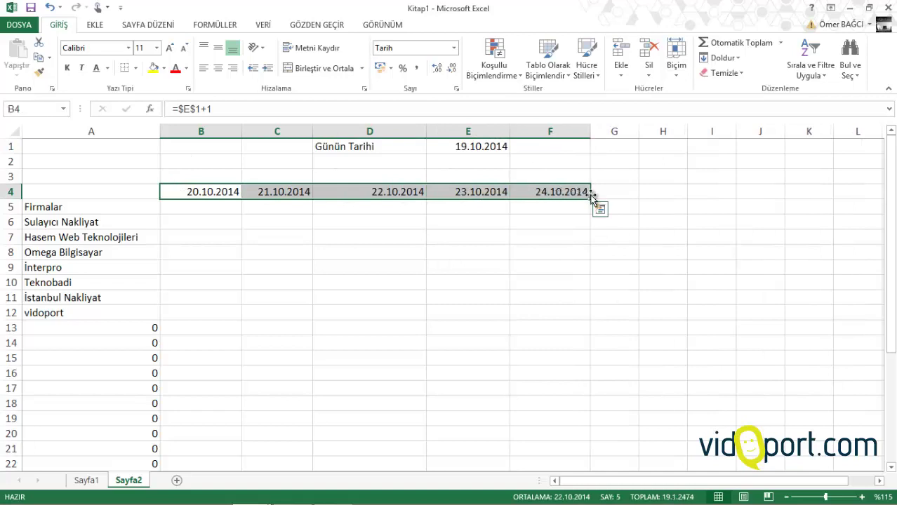
drag(591, 197, 591, 176)
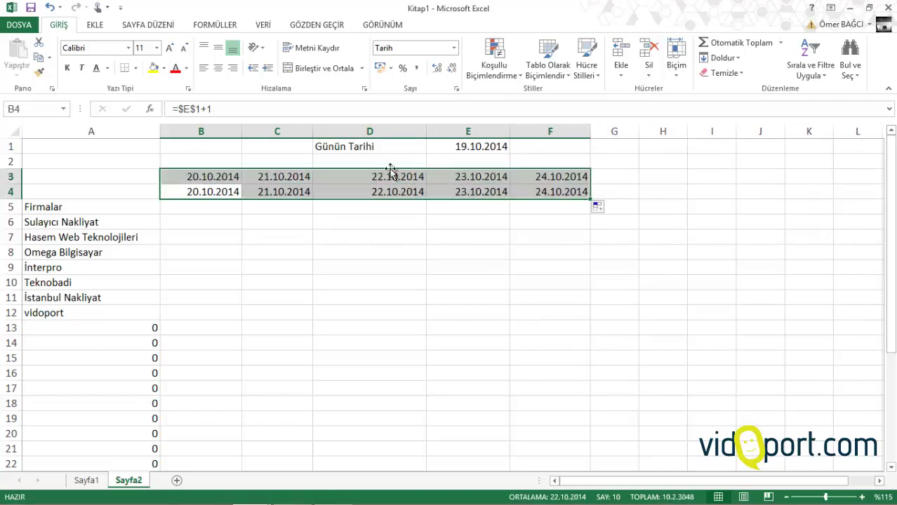
click(193, 179)
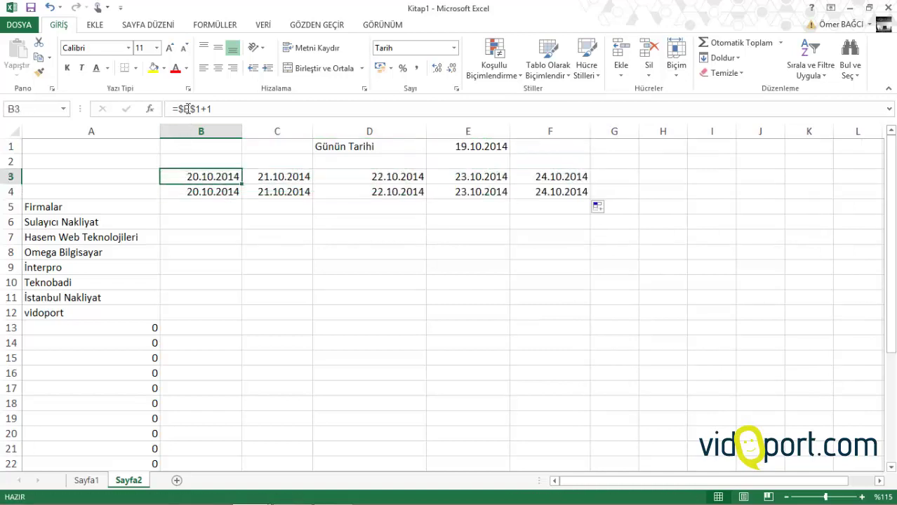
drag(200, 191, 552, 190)
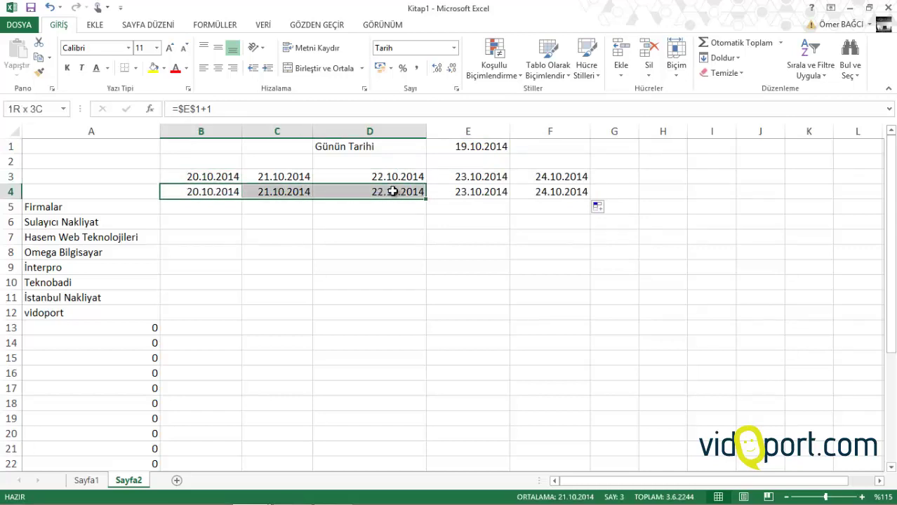
- Format row 4's dates with custom format gggg to show Pazartesi to Cuma
click(453, 53)
key(Escape)
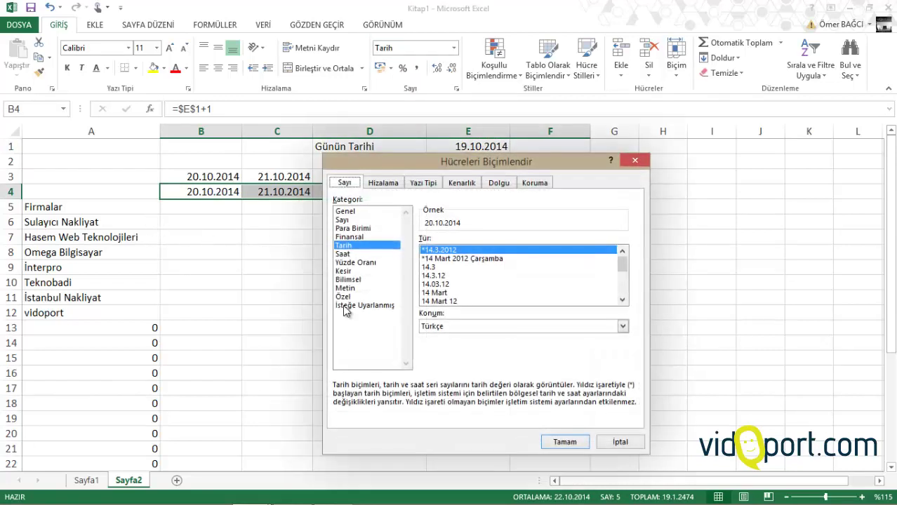
click(345, 306)
text(g)
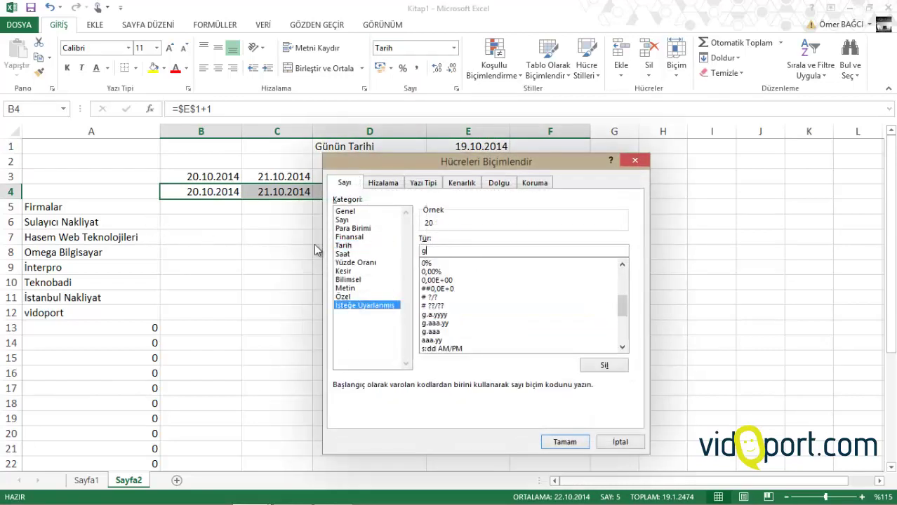
text(ggg)
click(566, 442)
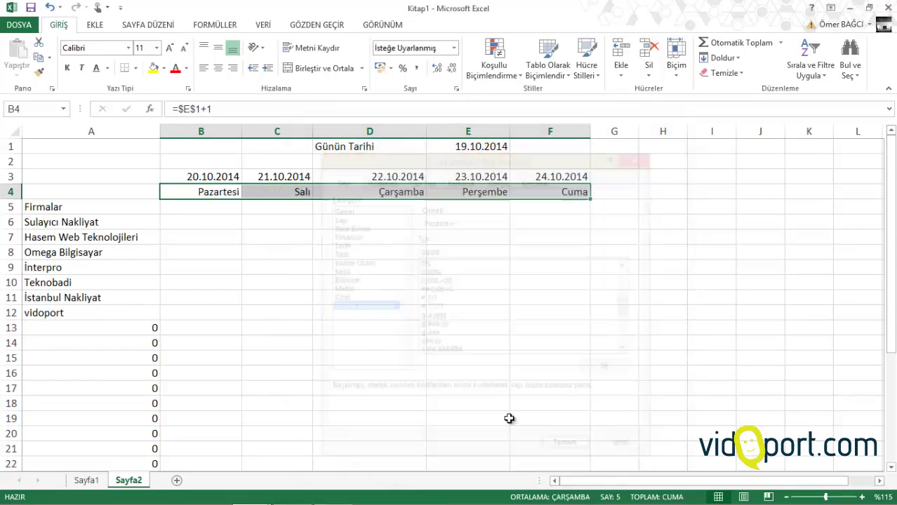
- Apply the dark blue Vurgu5 cell style to the header rows B3:F4
click(208, 177)
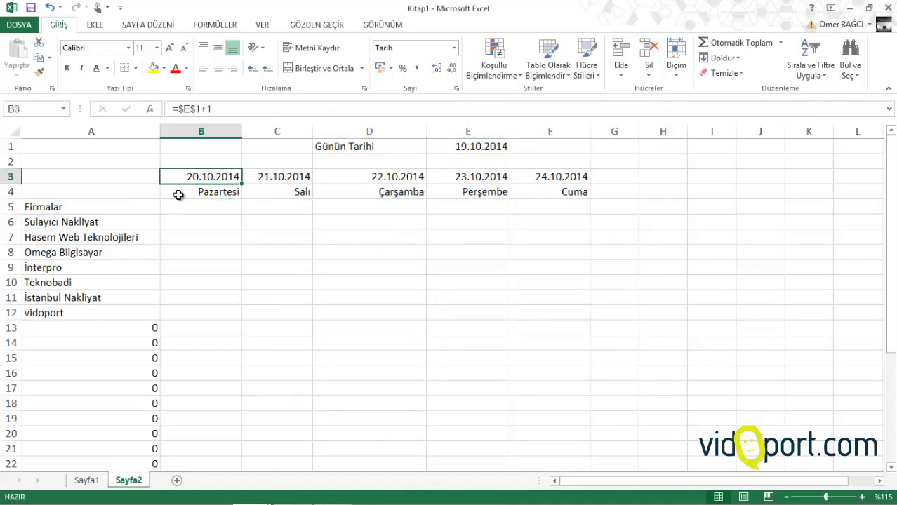
drag(223, 179, 569, 191)
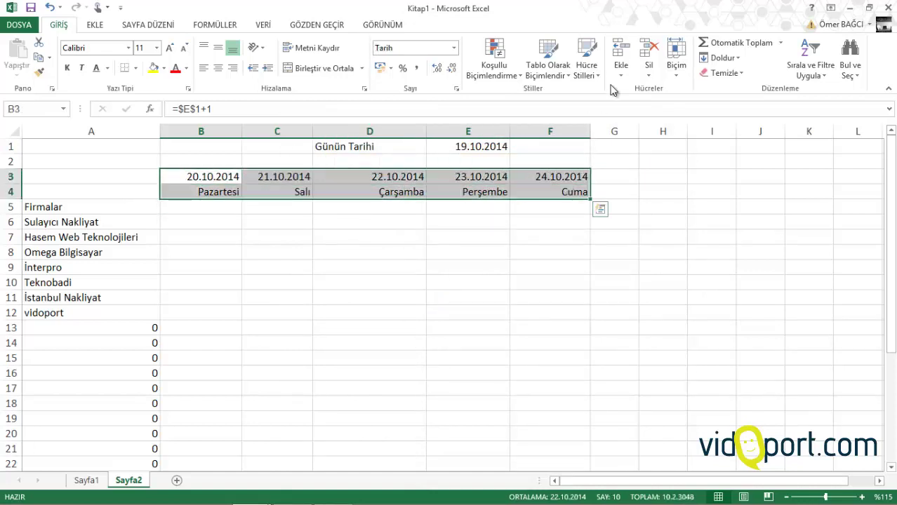
click(583, 63)
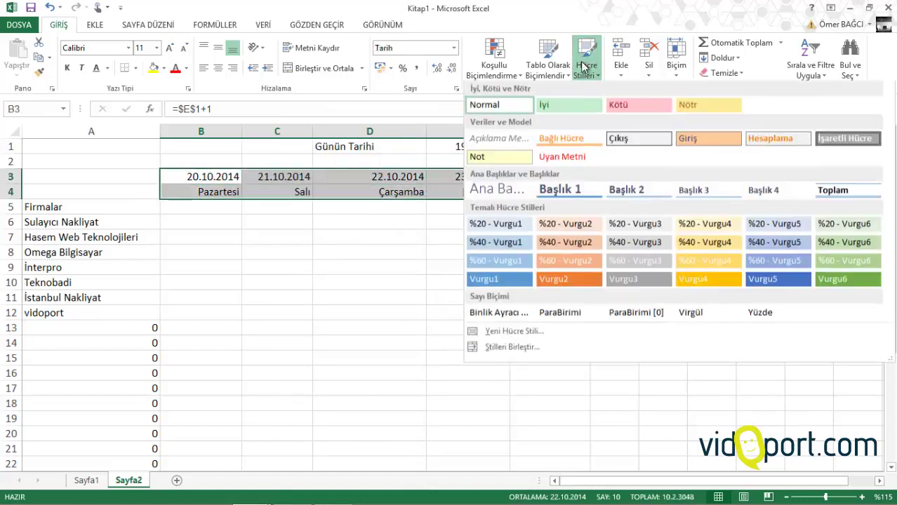
click(764, 279)
click(71, 207)
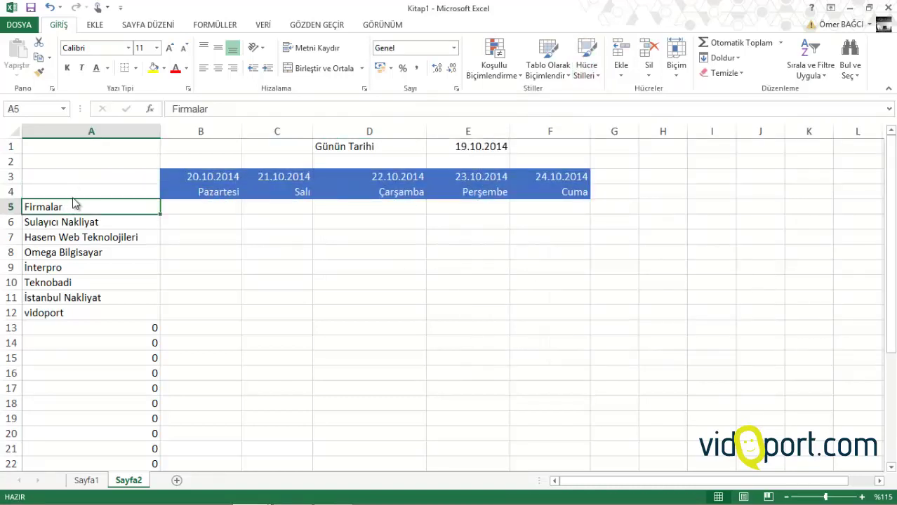
- Move the Firmalar heading into A4 and shift the company names up one row
drag(73, 202, 72, 194)
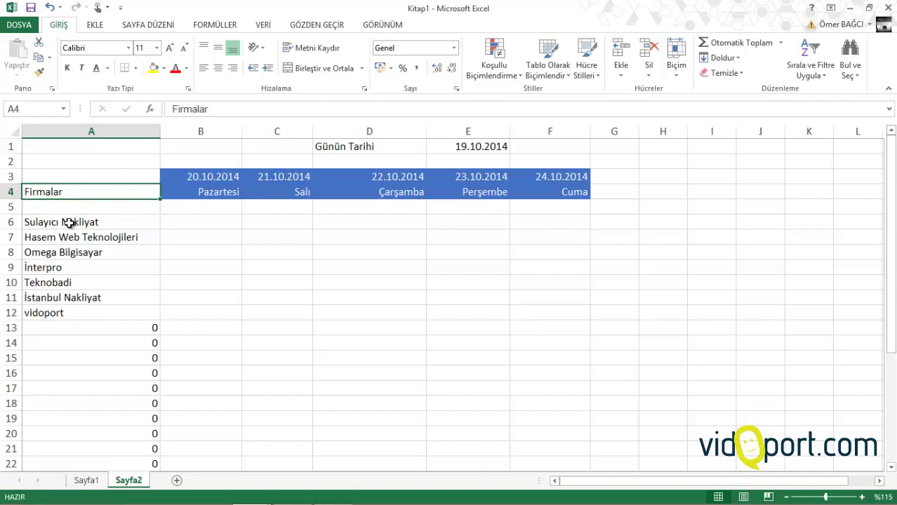
click(68, 222)
key(ctrl+shift+Down)
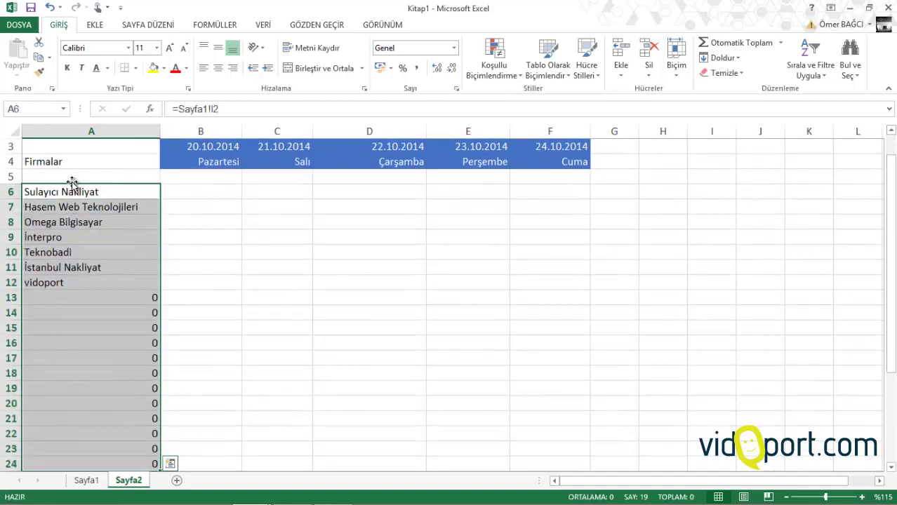
drag(73, 184, 72, 170)
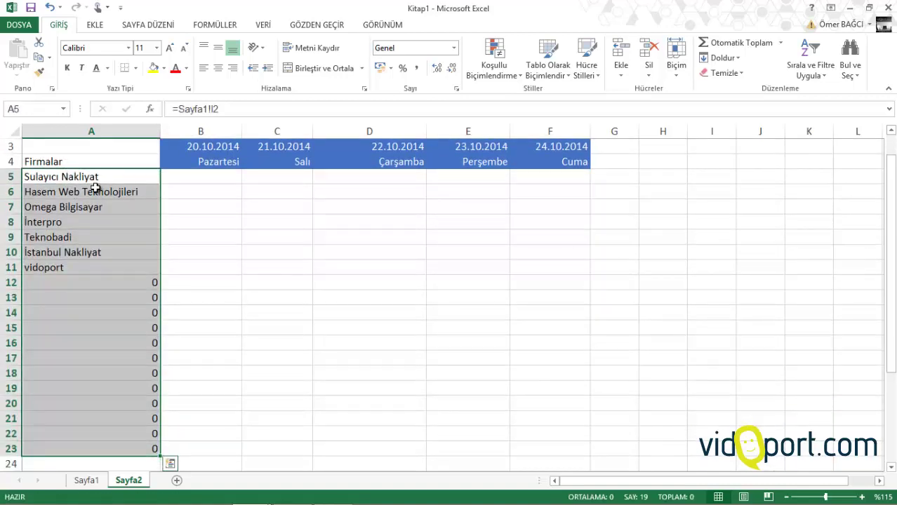
click(174, 218)
- Apply the blue Vurgu1 cell style to the firm column A4:A23
click(116, 167)
key(ctrl+shift+Down)
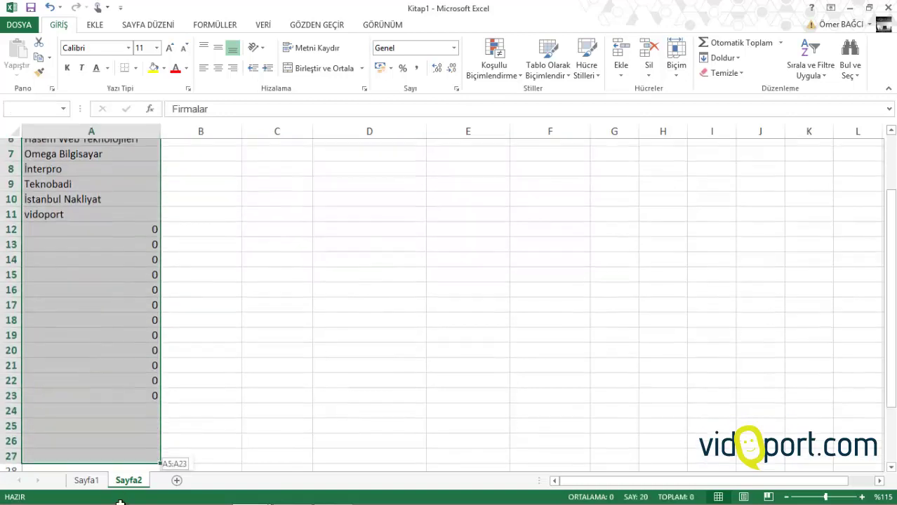
drag(120, 502, 126, 357)
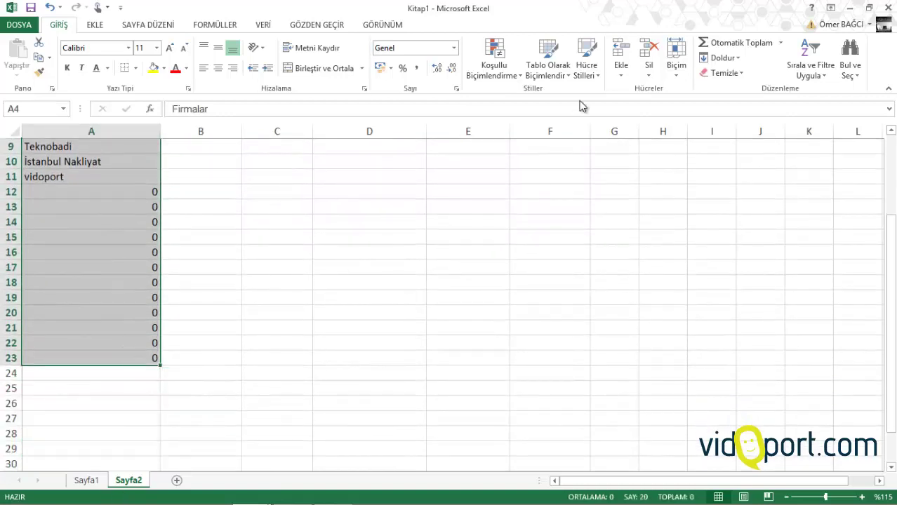
click(587, 63)
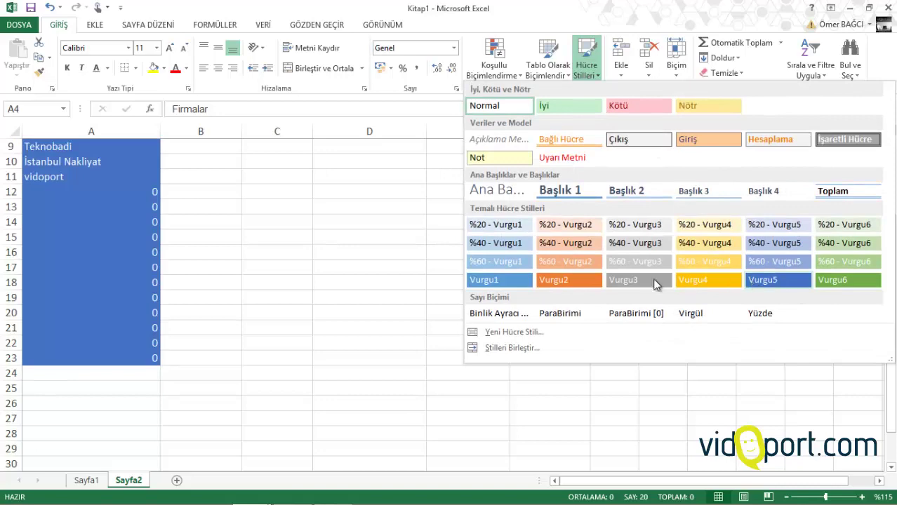
click(499, 278)
click(227, 290)
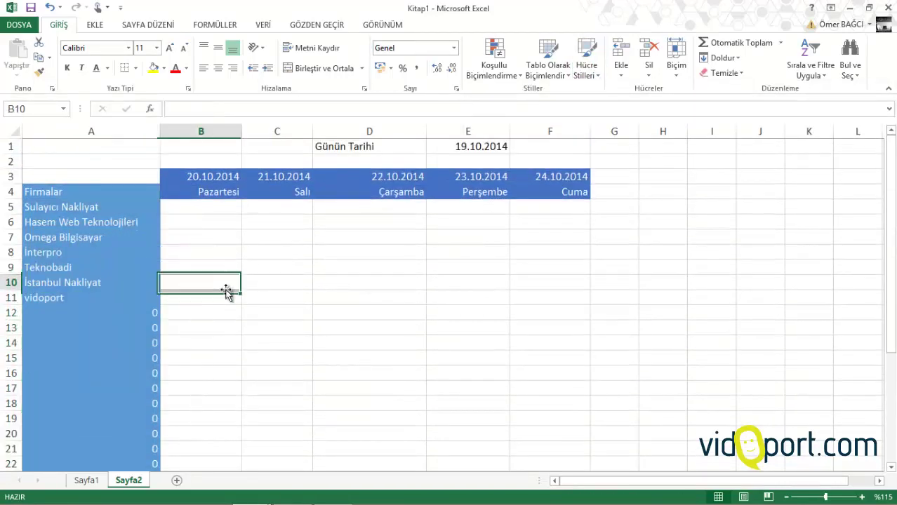
mouse_move(115, 178)
mouse_down()
mouse_move(564, 429)
mouse_move(568, 448)
mouse_up()
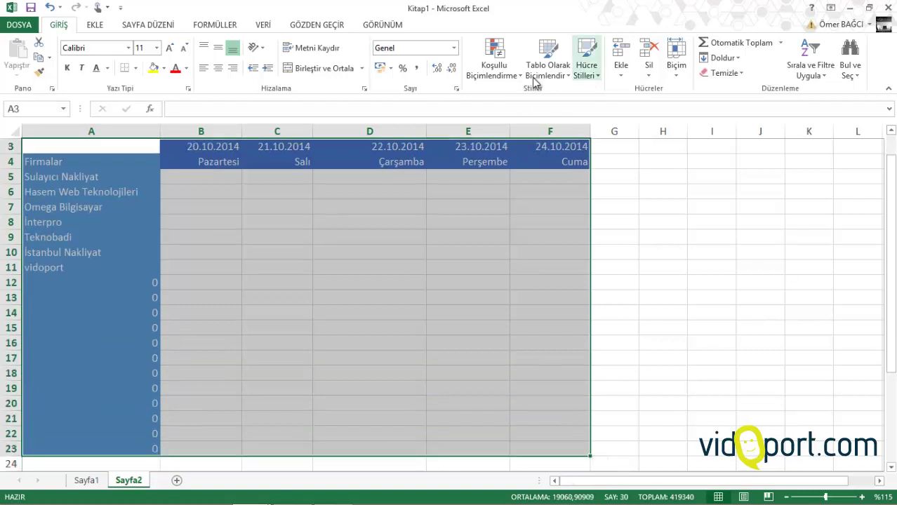
- Add All Borders to A3:F23 and make the B3:F4 headers centred, bold and two sizes larger
click(139, 69)
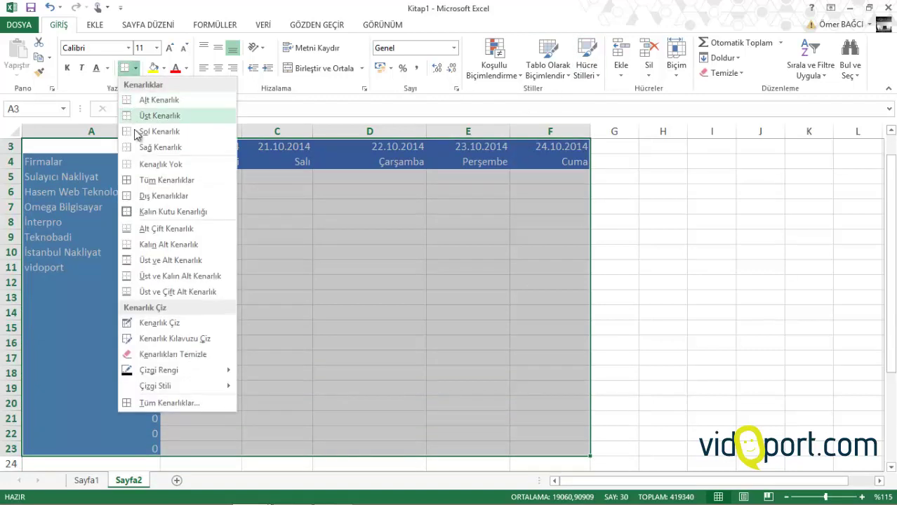
click(160, 180)
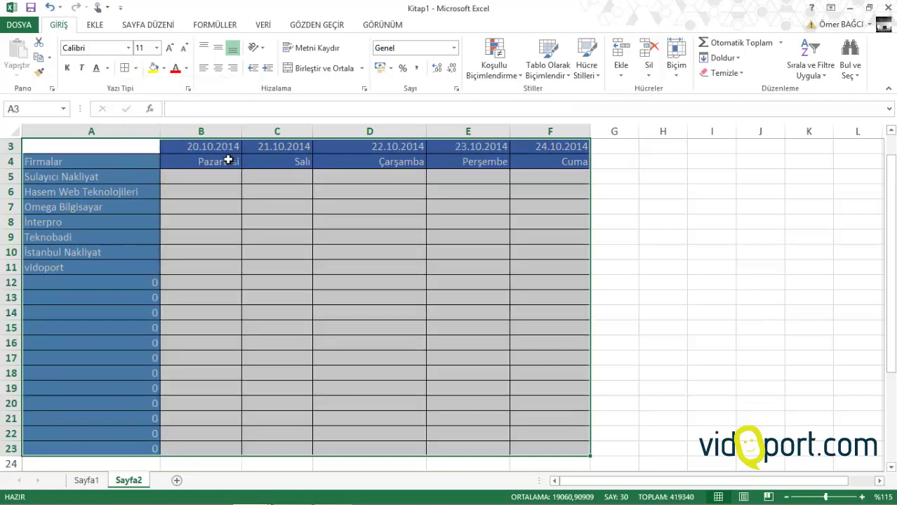
drag(203, 146, 533, 158)
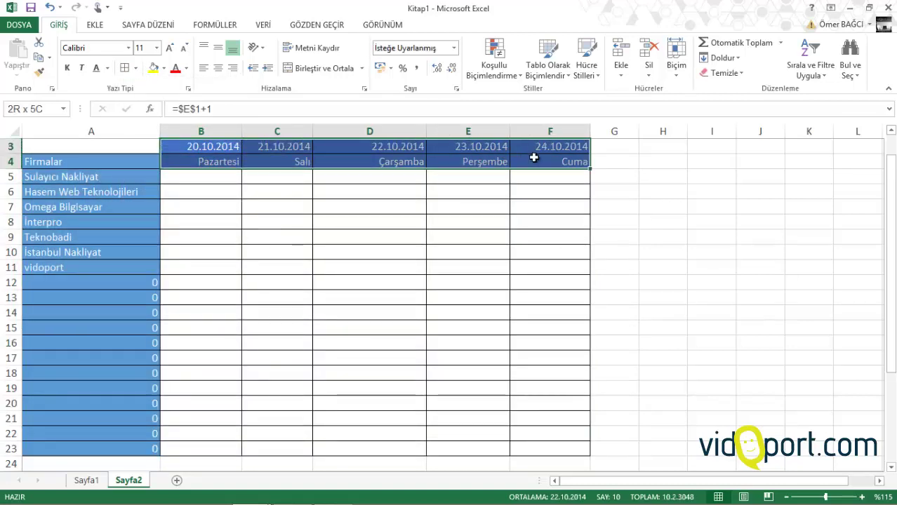
click(216, 70)
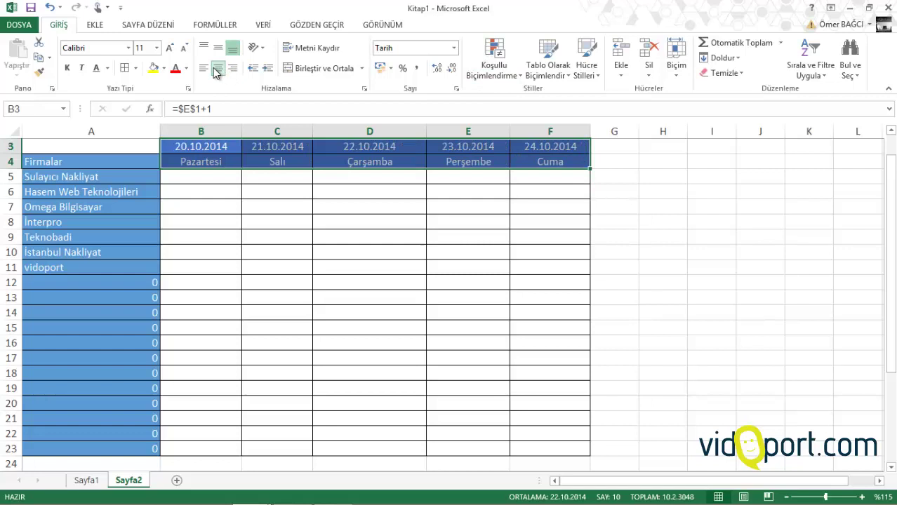
click(63, 71)
click(169, 49)
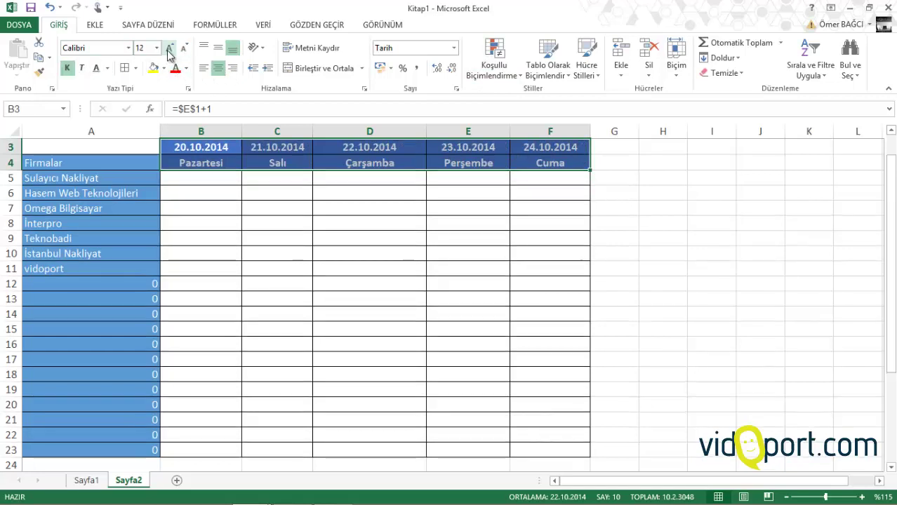
click(169, 49)
click(254, 200)
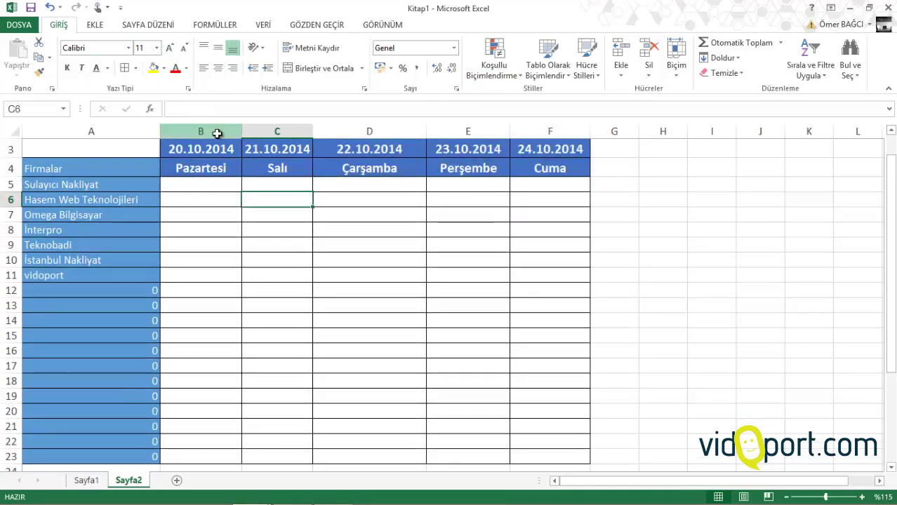
- Widen columns B–F together and make rows 4–22 taller
drag(216, 132, 580, 133)
drag(507, 133, 574, 130)
click(328, 215)
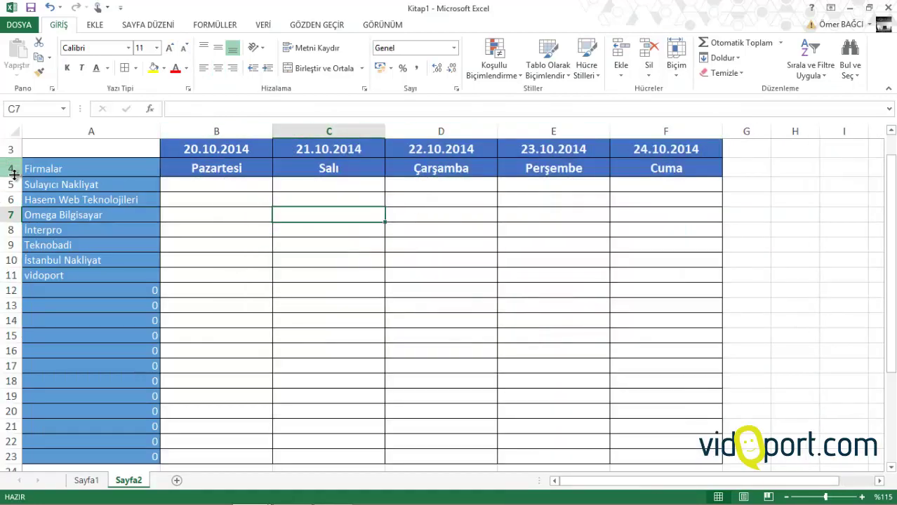
drag(14, 175, 15, 457)
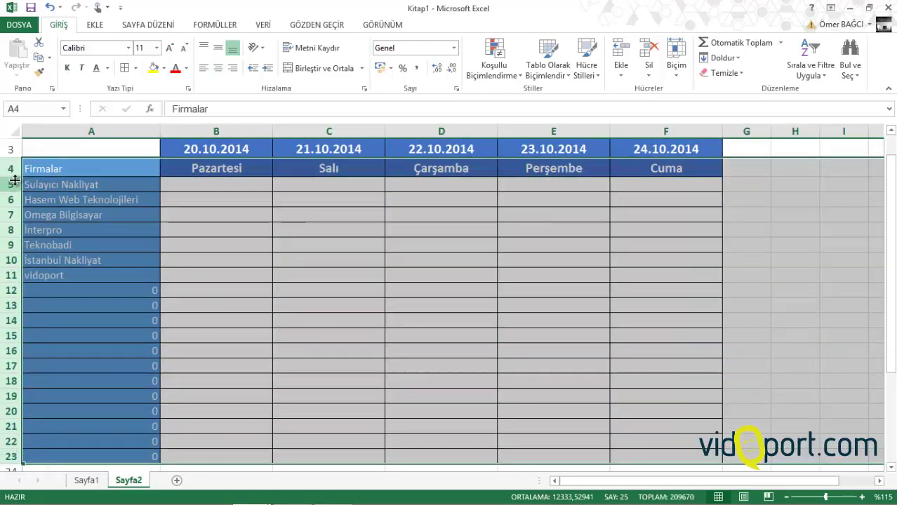
drag(14, 179, 15, 186)
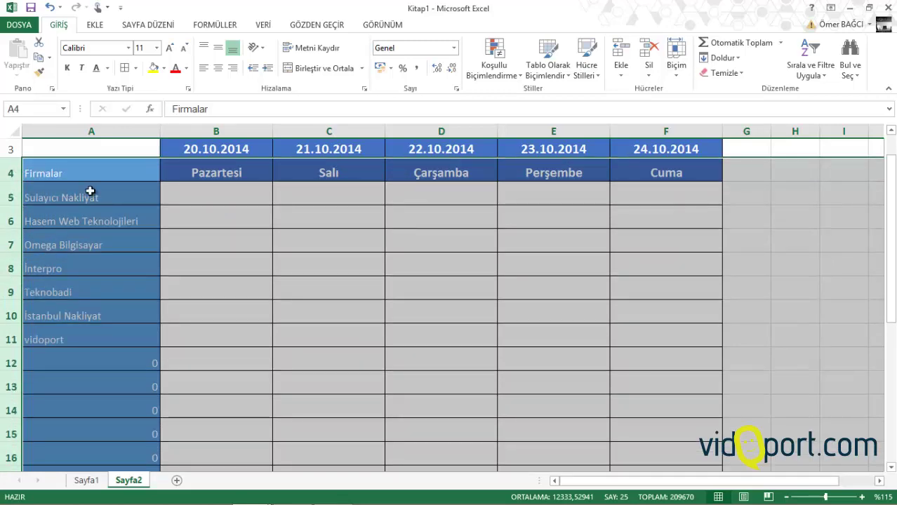
- Make the company names in A4:A23 bold at size 14 and autofit column A
drag(80, 169, 79, 457)
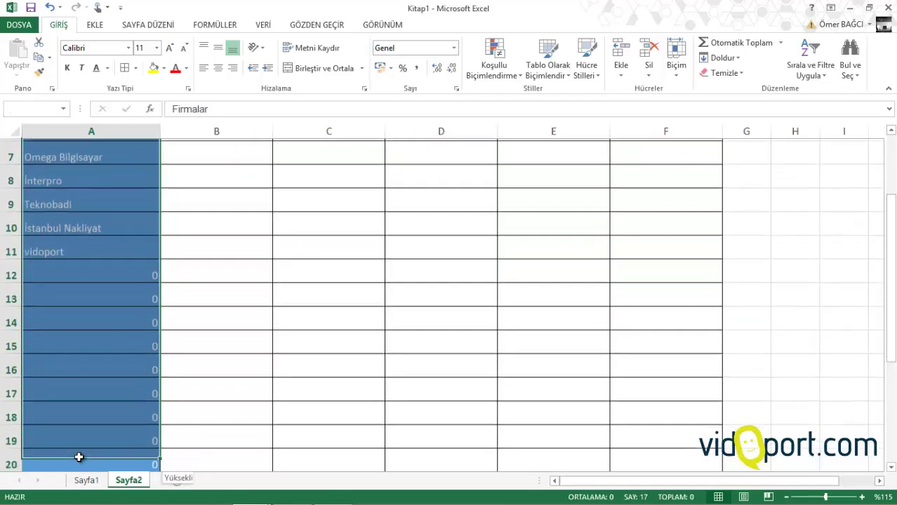
drag(79, 457, 86, 466)
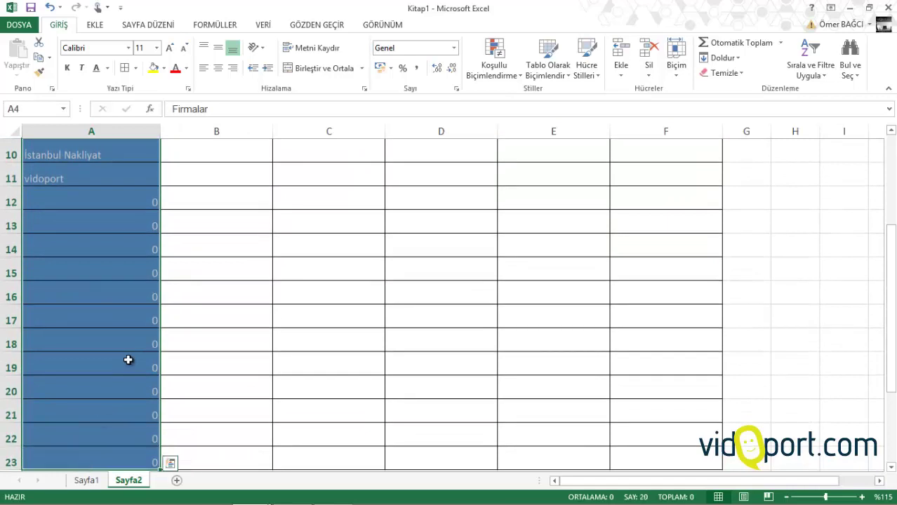
click(169, 48)
click(171, 49)
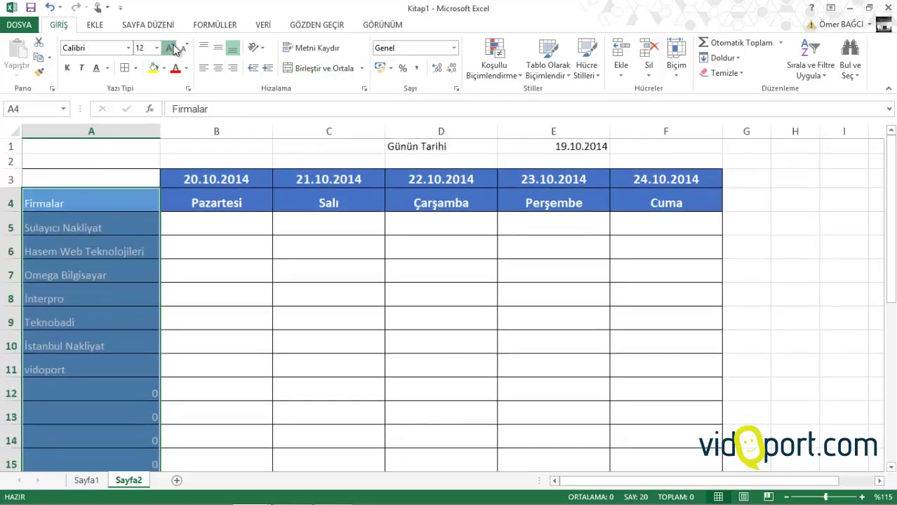
click(69, 69)
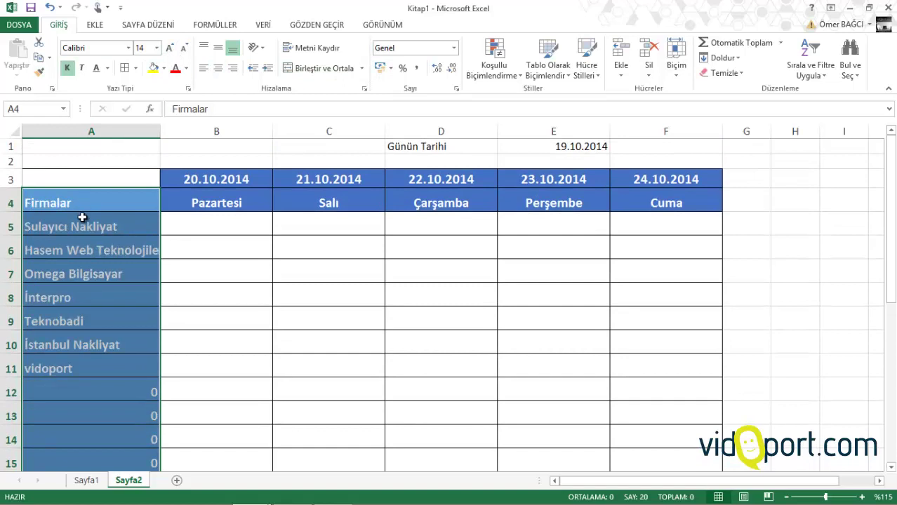
double_click(158, 132)
click(148, 233)
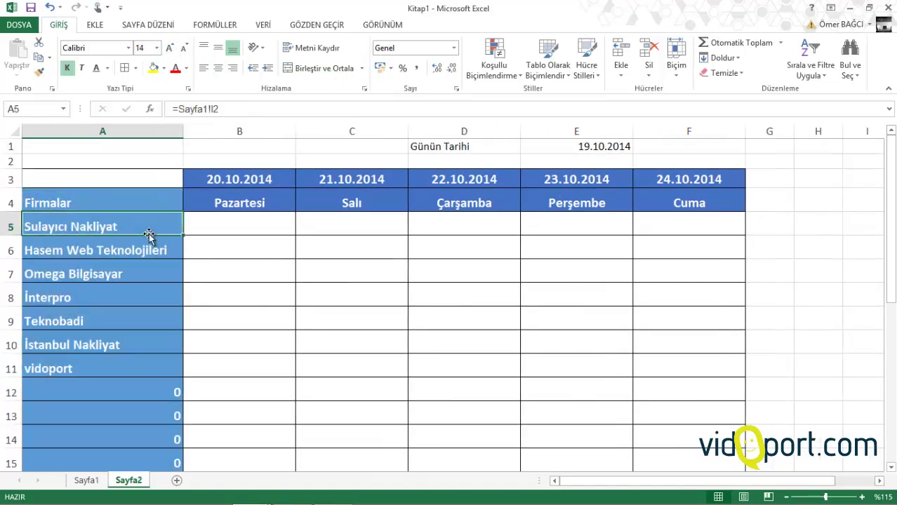
click(201, 224)
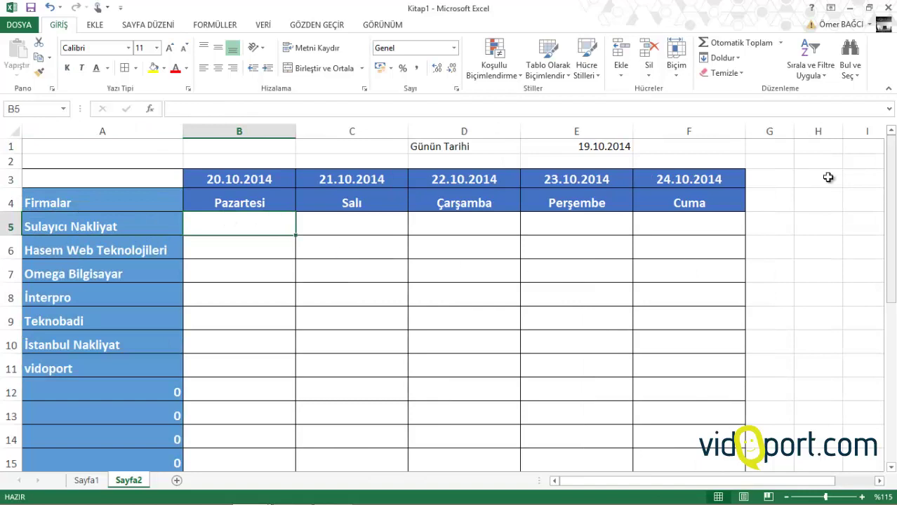
- Add the heading Toplam in G4, formatted like the Cuma header
click(779, 204)
text(Toplam)
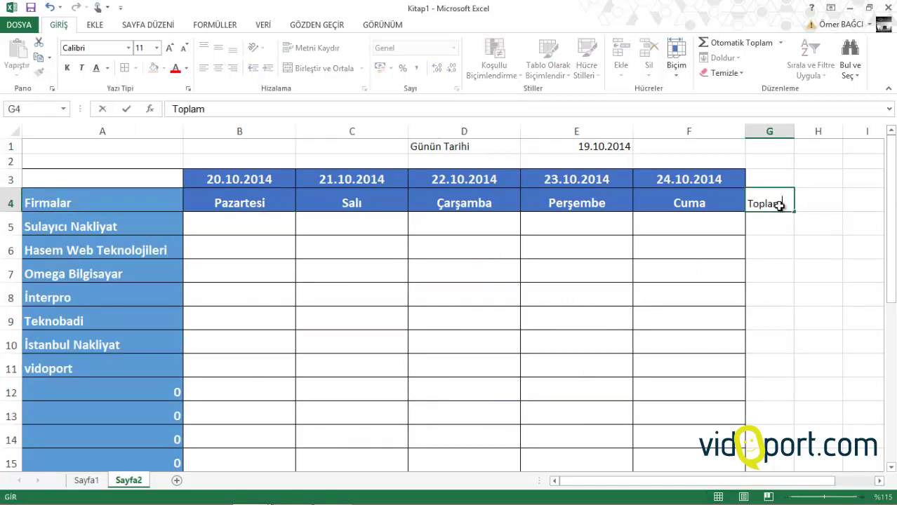
key(Return)
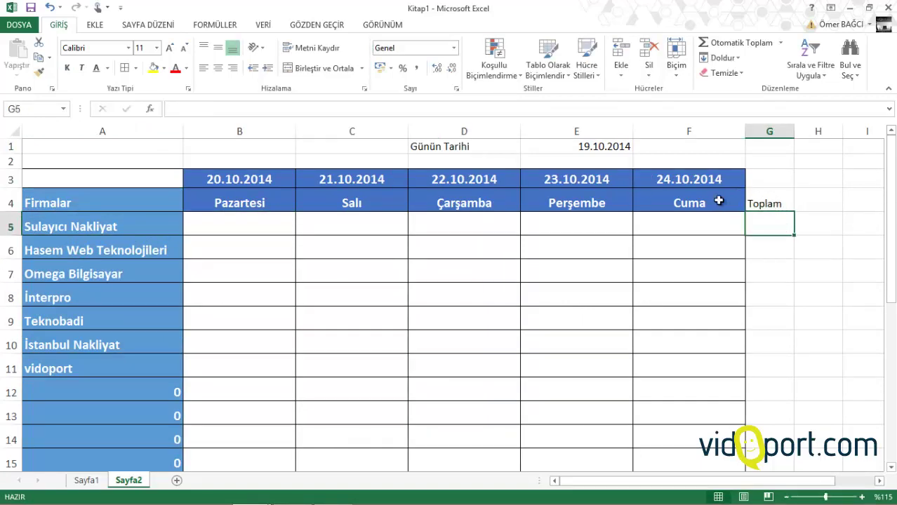
click(718, 202)
click(40, 75)
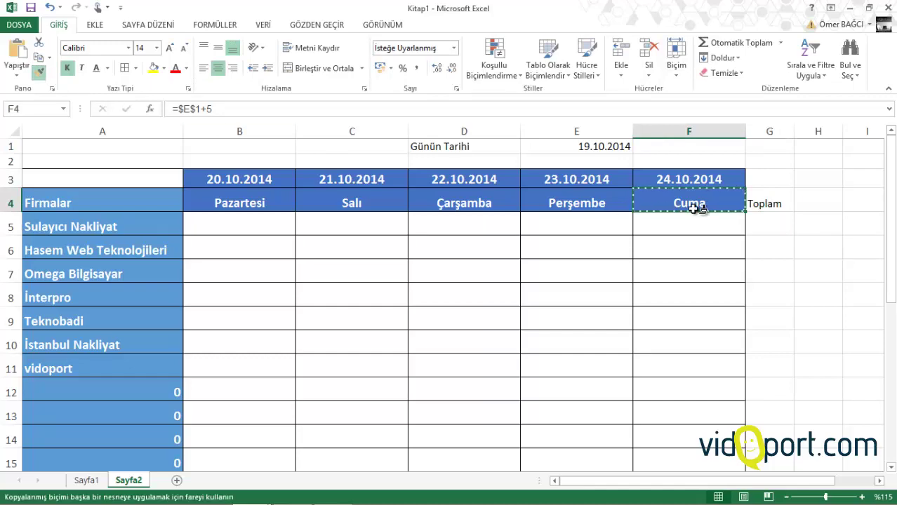
click(765, 203)
- Give the empty Toplam column cells below G4 borders
drag(771, 223, 779, 435)
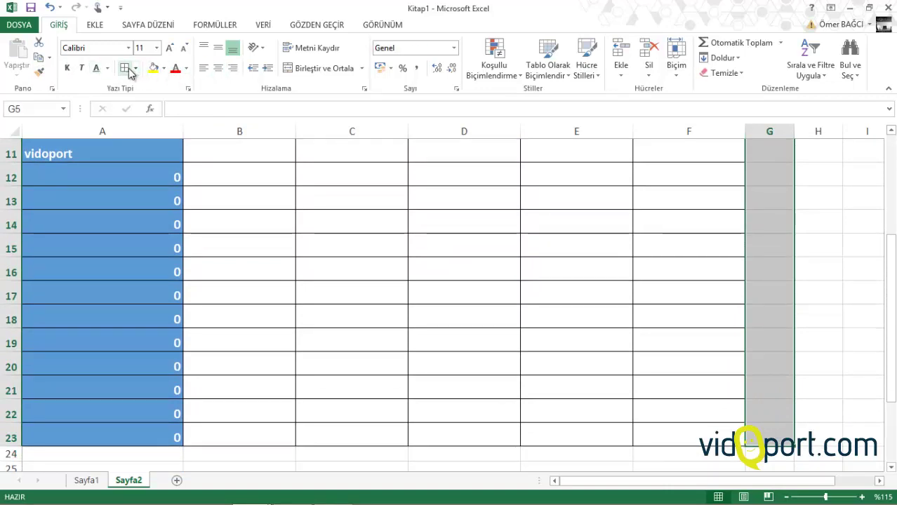
scroll(104, 211, up, 4)
click(104, 274)
scroll(99, 250, down, 3)
scroll(100, 250, up, 2)
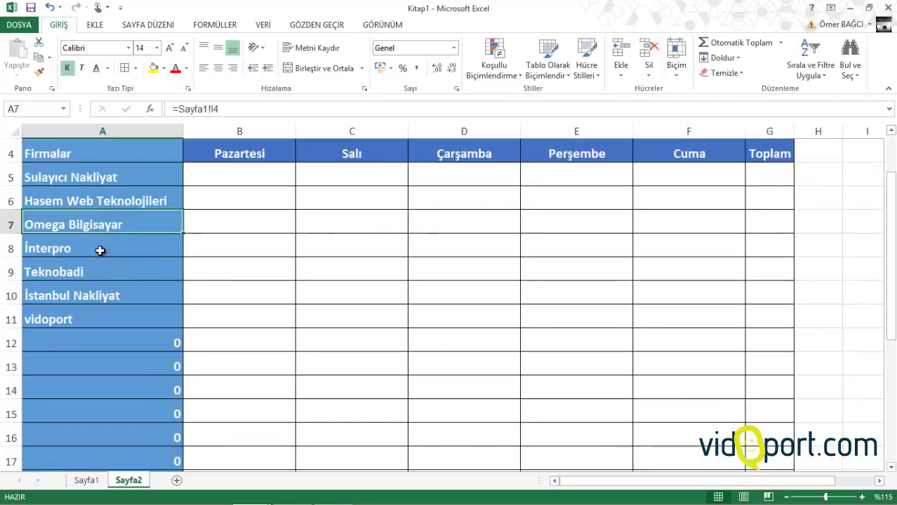
scroll(100, 251, down, 1)
scroll(100, 250, down, 1)
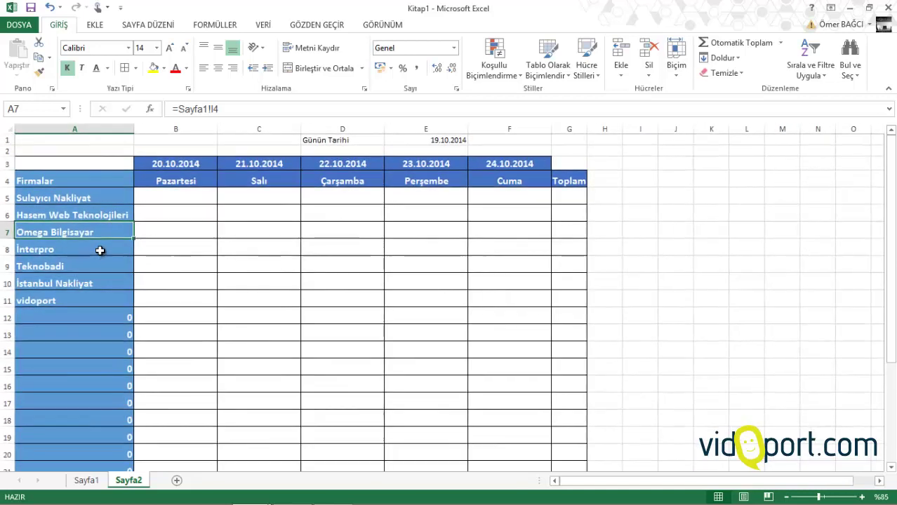
- Copy the blue date-cell formatting onto empty cell G3
click(564, 163)
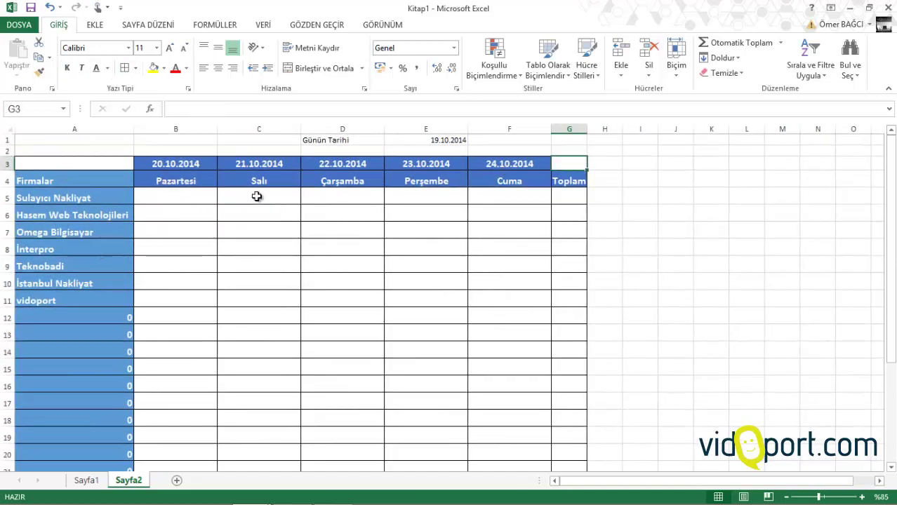
click(429, 163)
click(39, 75)
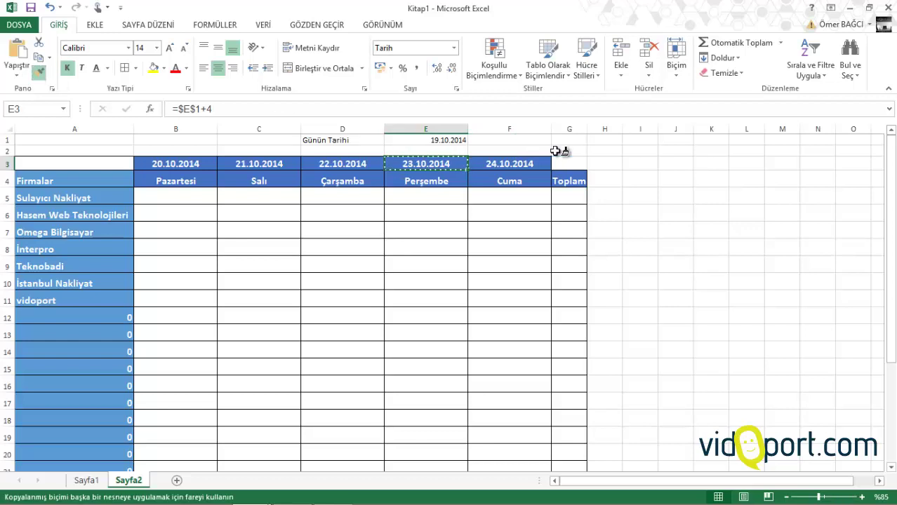
click(565, 163)
click(572, 198)
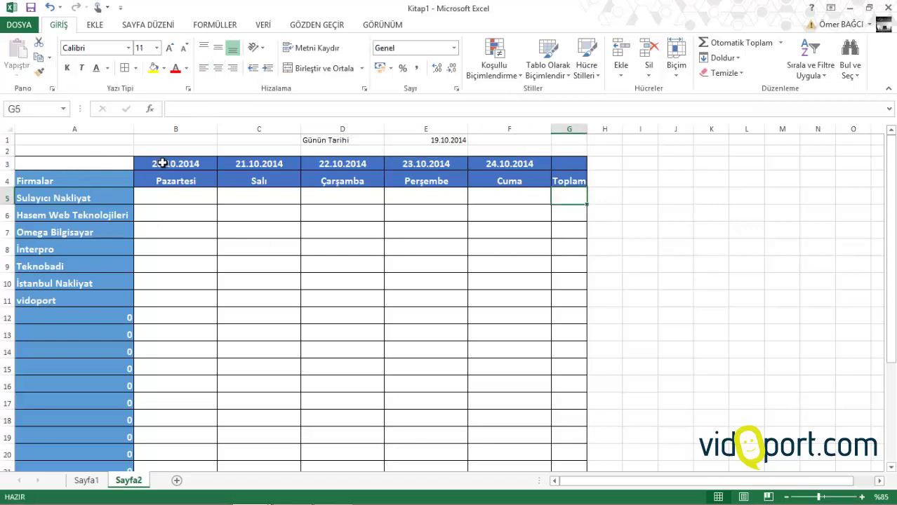
- Copy the Firmalar header's blue formatting onto empty cell A3
click(94, 177)
click(39, 71)
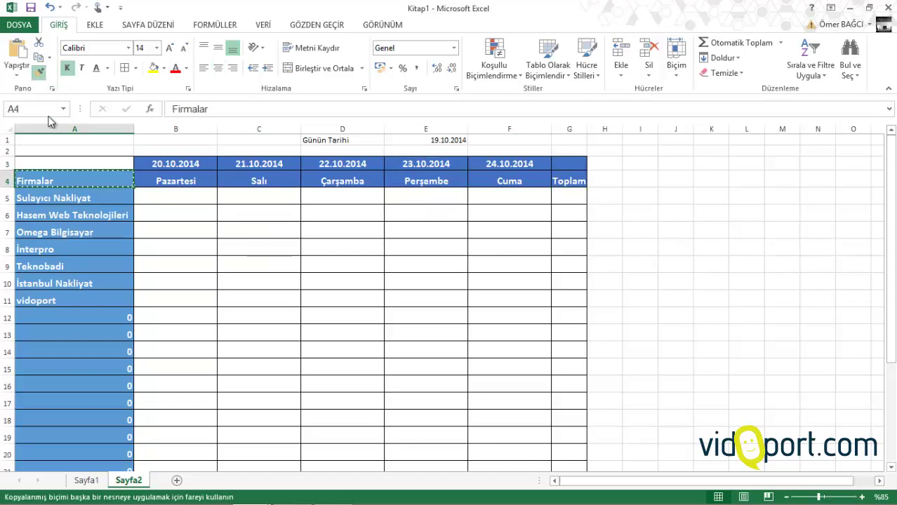
click(58, 163)
click(176, 209)
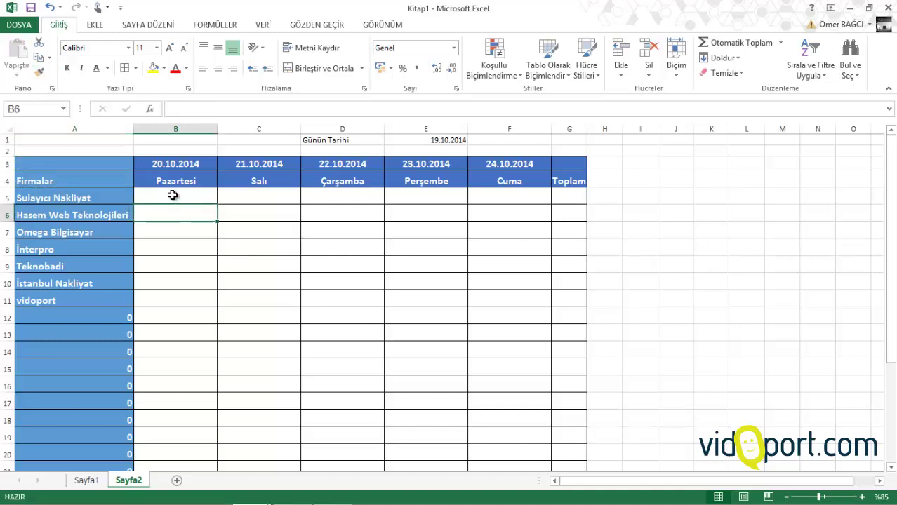
click(153, 198)
- Enter the label Toplam in cell A24
scroll(187, 309, down, 3)
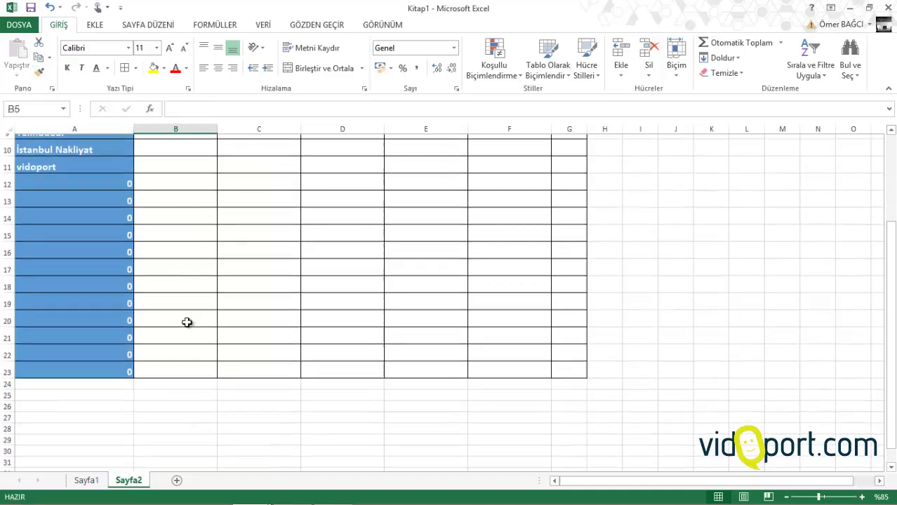
click(86, 382)
text(topl)
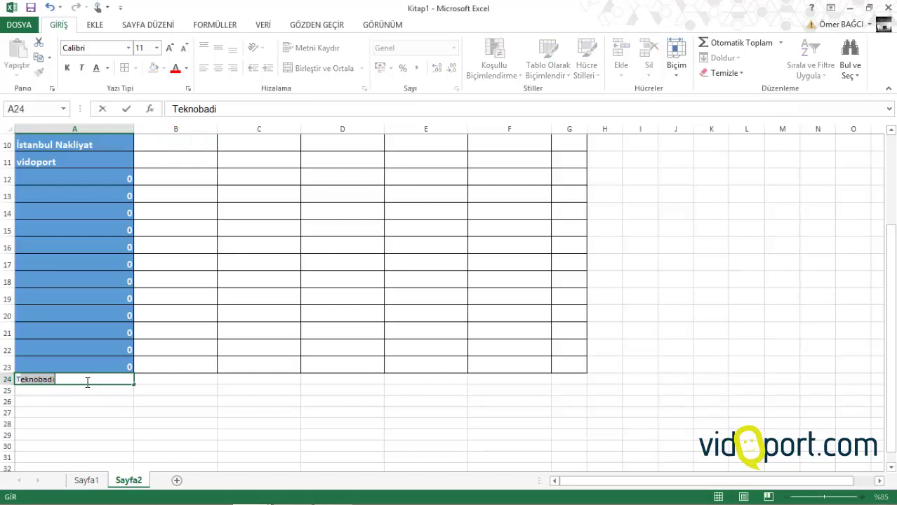
text(Toplam)
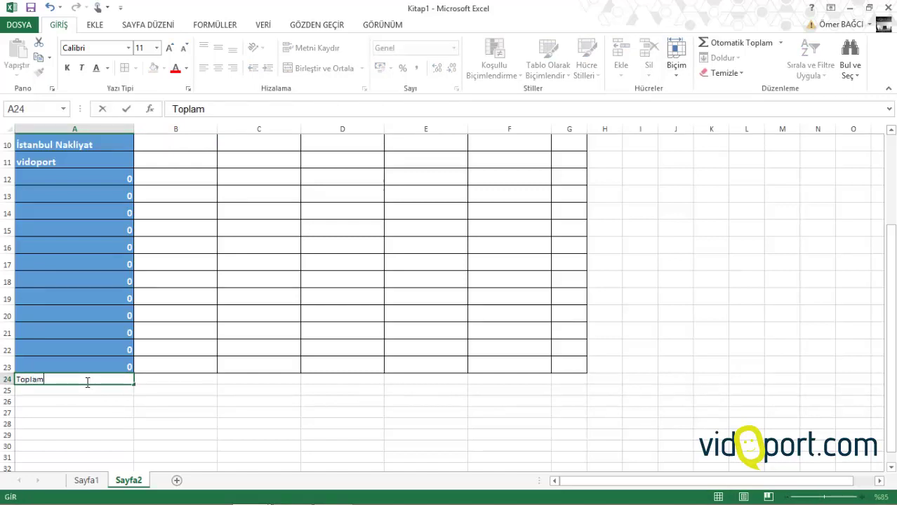
key(Return)
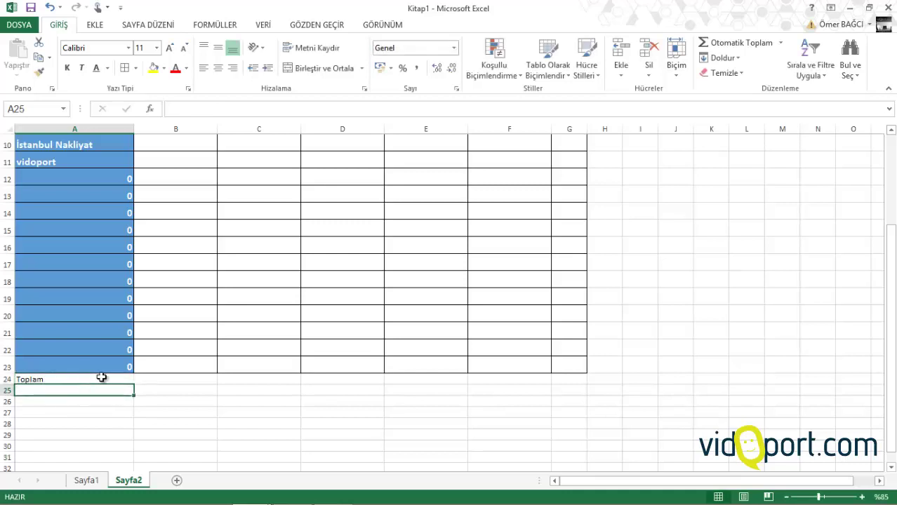
- Copy the company name formatting onto the Toplam label in A24
scroll(100, 376, up, 3)
click(166, 196)
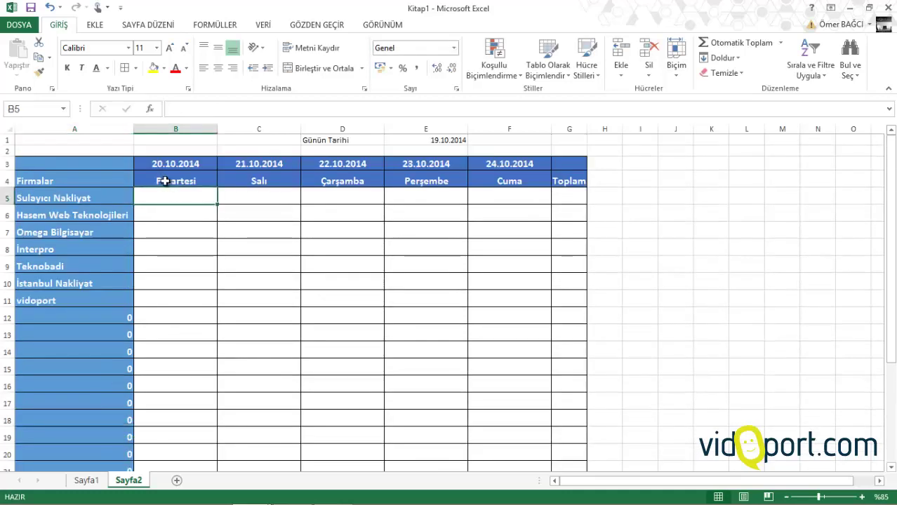
click(90, 201)
click(38, 72)
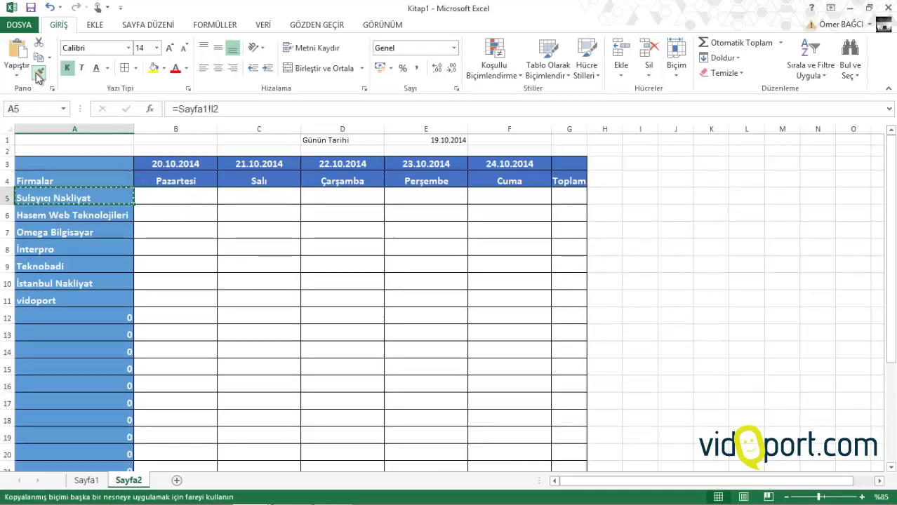
scroll(25, 397, down, 4)
click(61, 330)
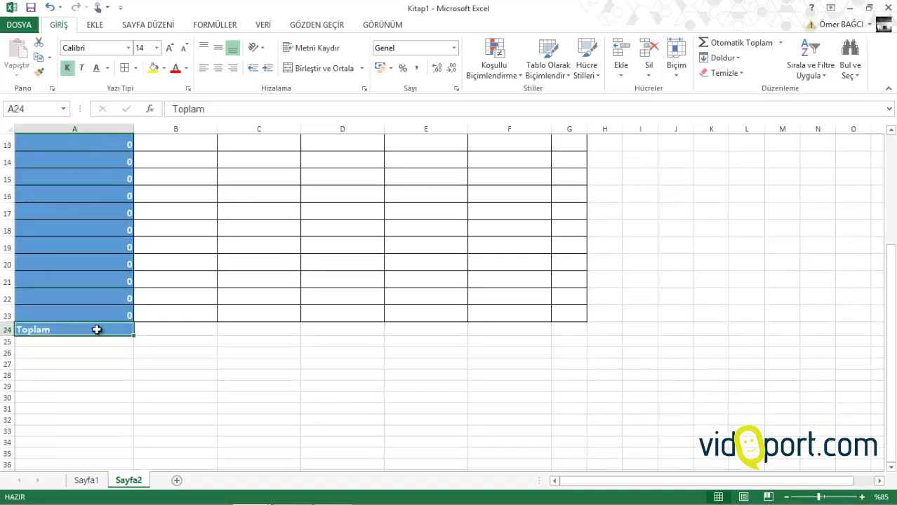
- Add borders to the totals row A24:F24 and widen column G
drag(94, 328, 562, 330)
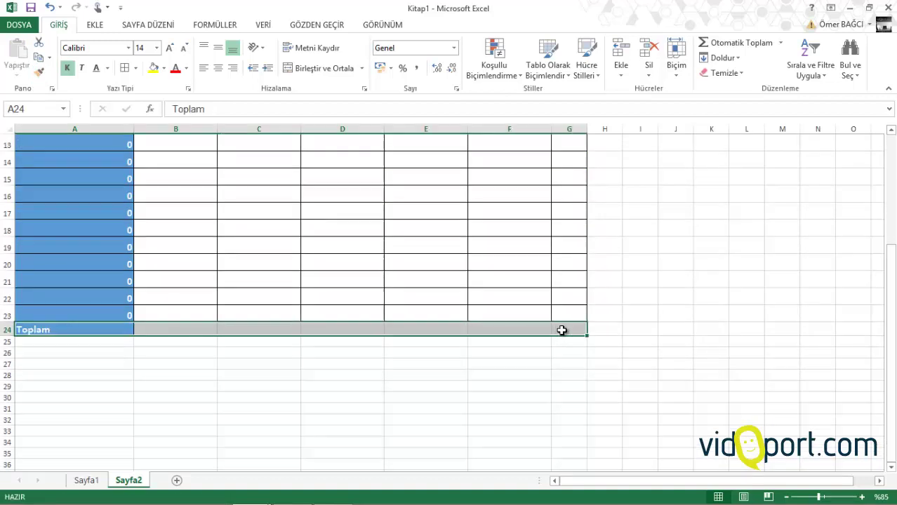
click(133, 69)
drag(594, 129, 625, 129)
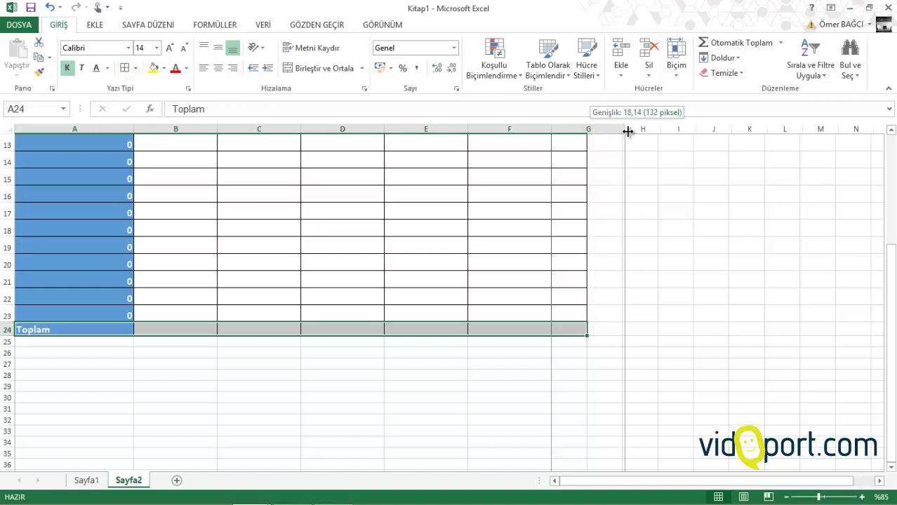
click(361, 217)
scroll(266, 176, up, 4)
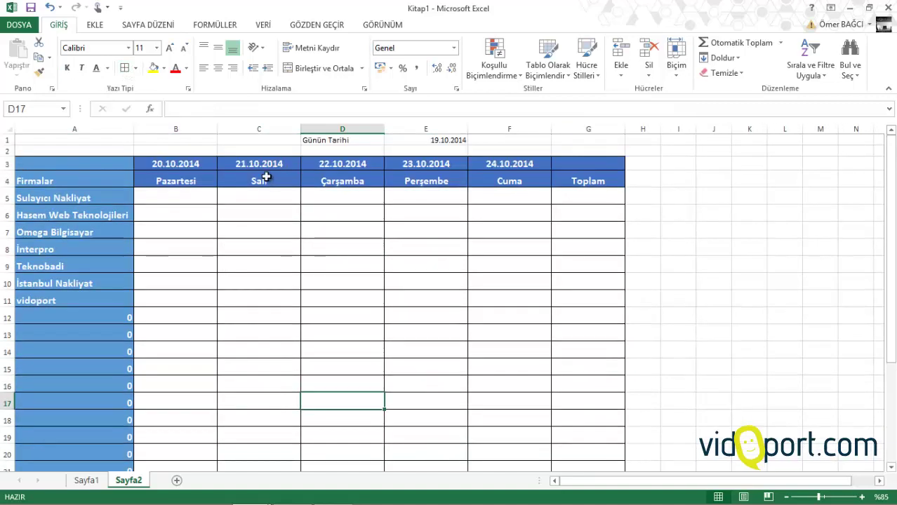
click(126, 316)
drag(133, 363, 112, 431)
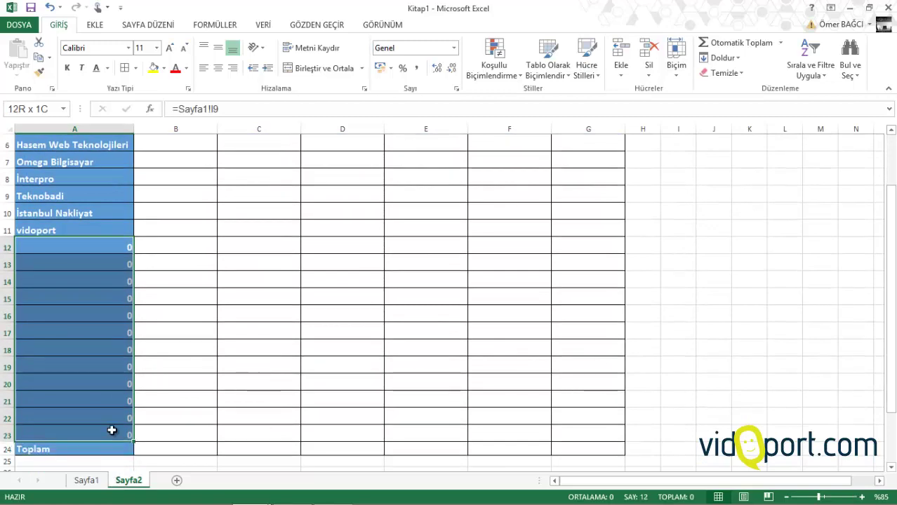
- Add an Equal To 0 conditional rule on A4:A24 with a custom white font colour
scroll(97, 346, up, 1)
click(95, 344)
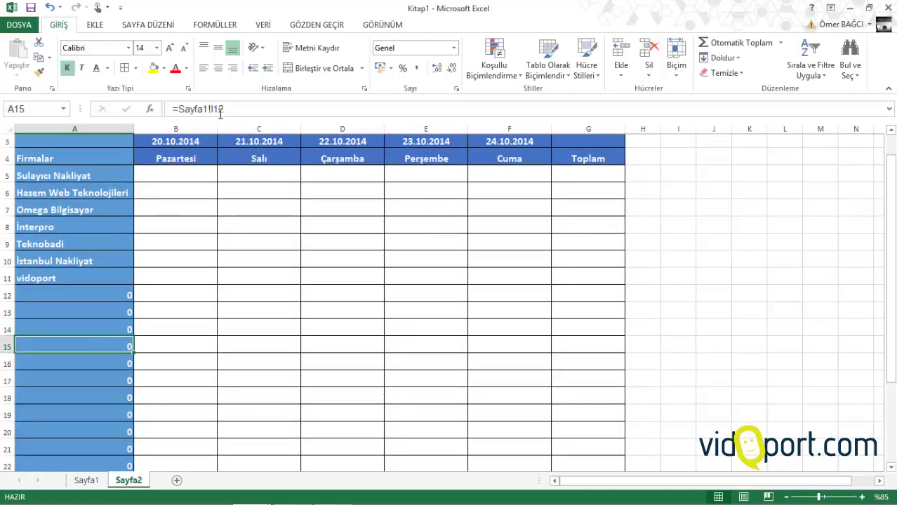
drag(110, 161, 92, 438)
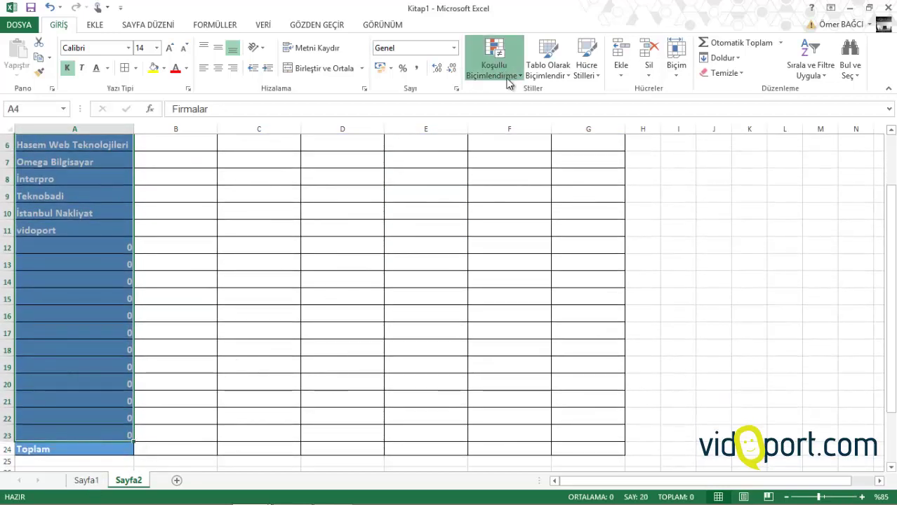
click(499, 74)
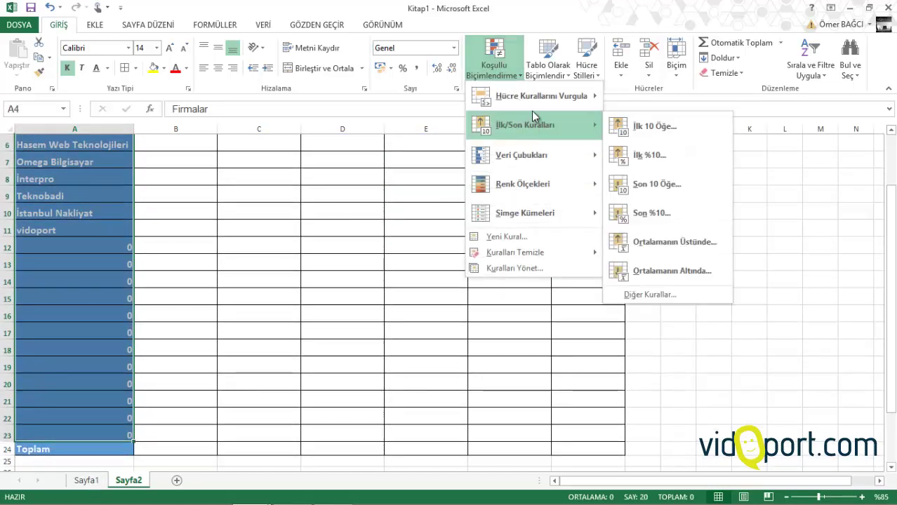
mouse_move(539, 105)
click(670, 185)
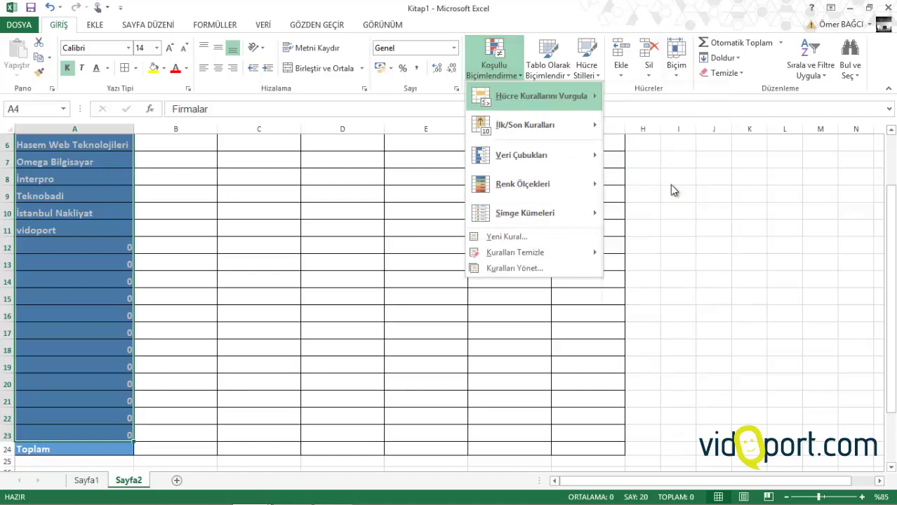
text(0)
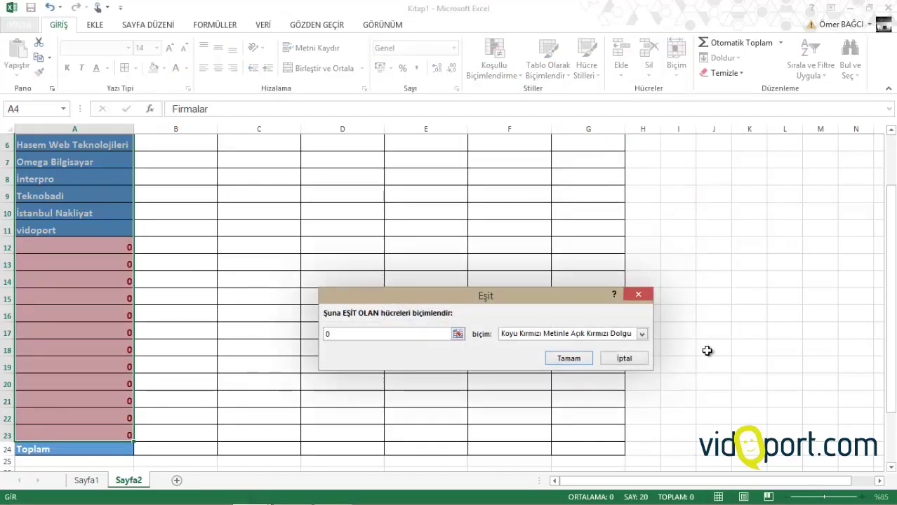
click(640, 336)
click(535, 398)
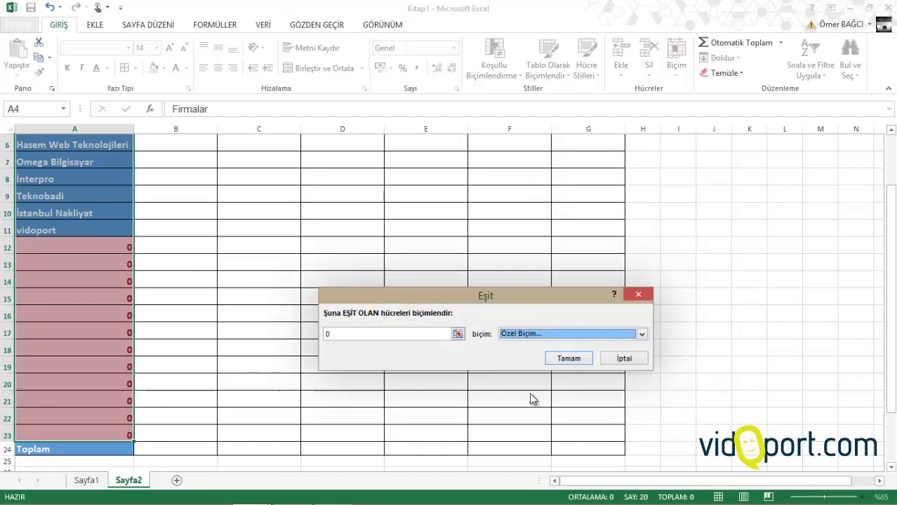
click(562, 281)
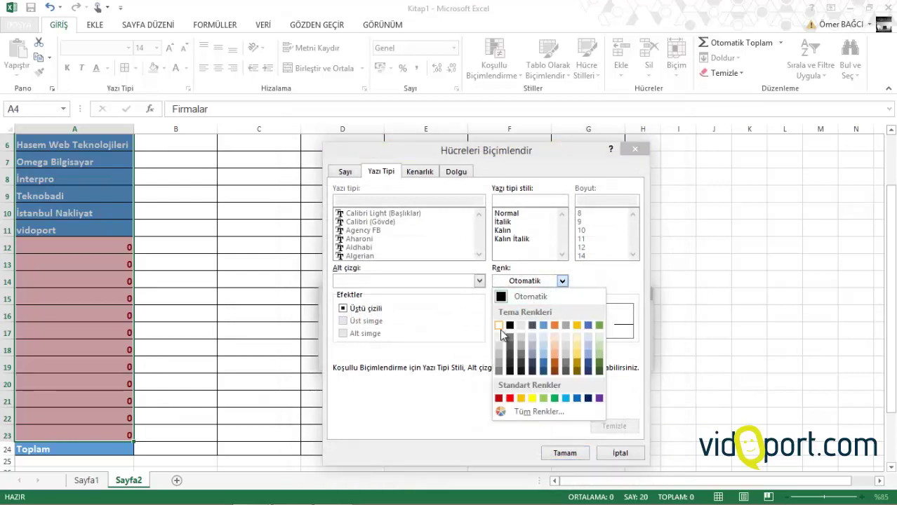
click(500, 327)
click(573, 450)
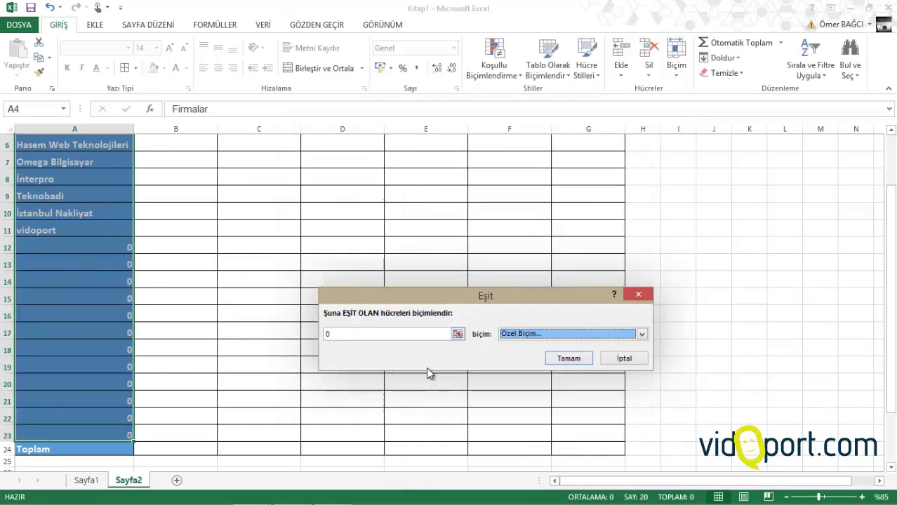
click(570, 359)
click(281, 296)
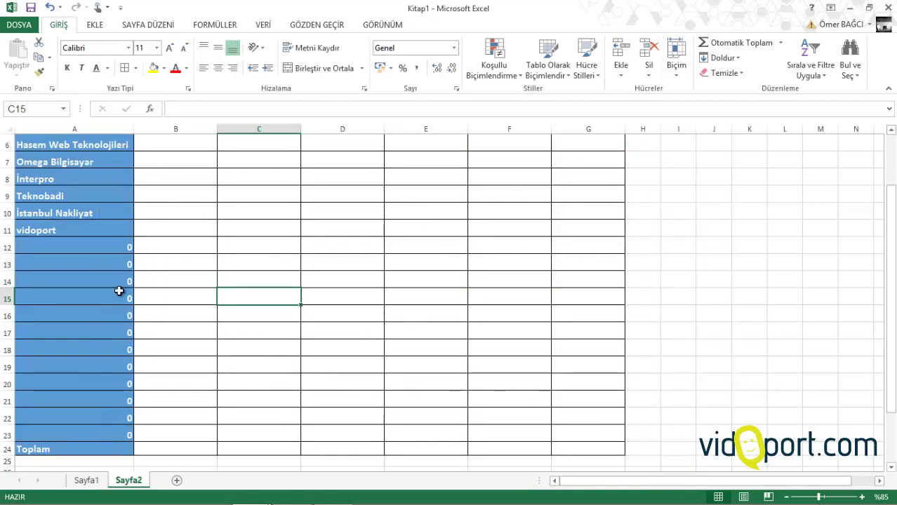
scroll(120, 290, up, 2)
- Set A3:A25's text colour to black and reset it to the Normal cell style
mouse_move(89, 172)
mouse_down()
mouse_move(85, 456)
mouse_move(87, 446)
mouse_up()
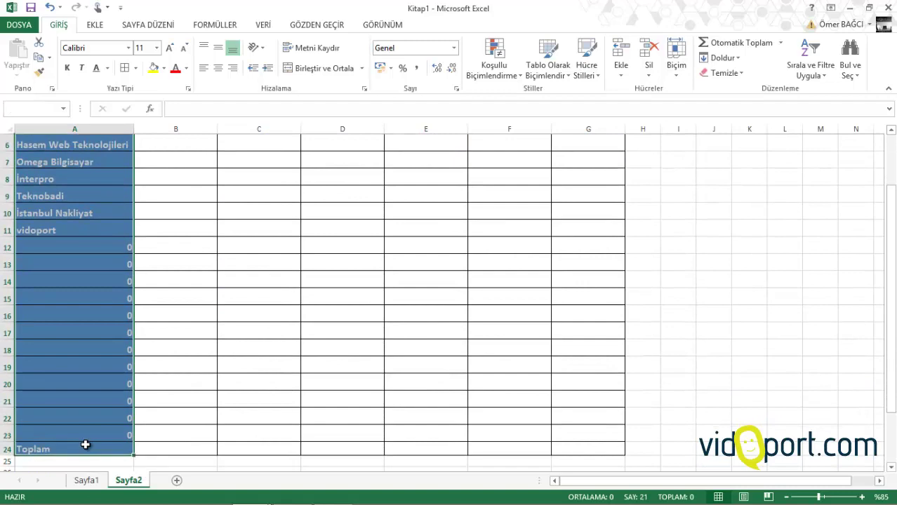
click(165, 68)
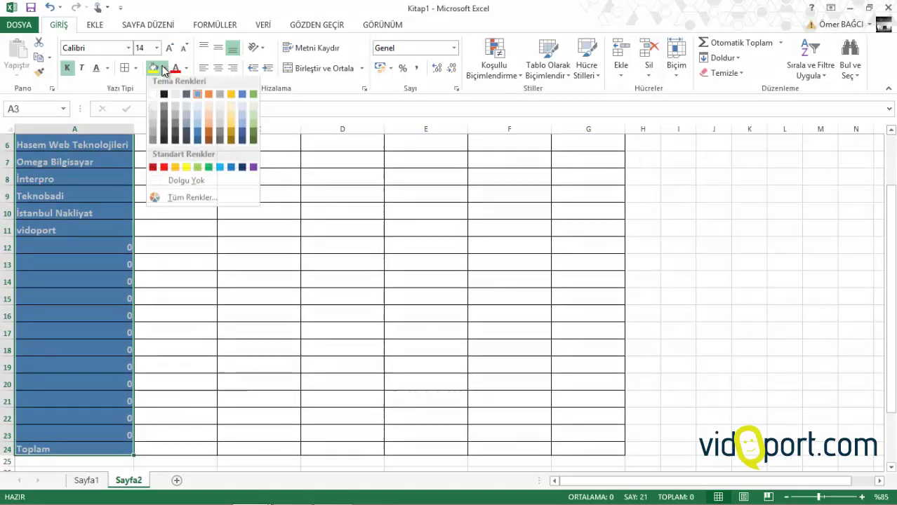
click(176, 69)
click(186, 68)
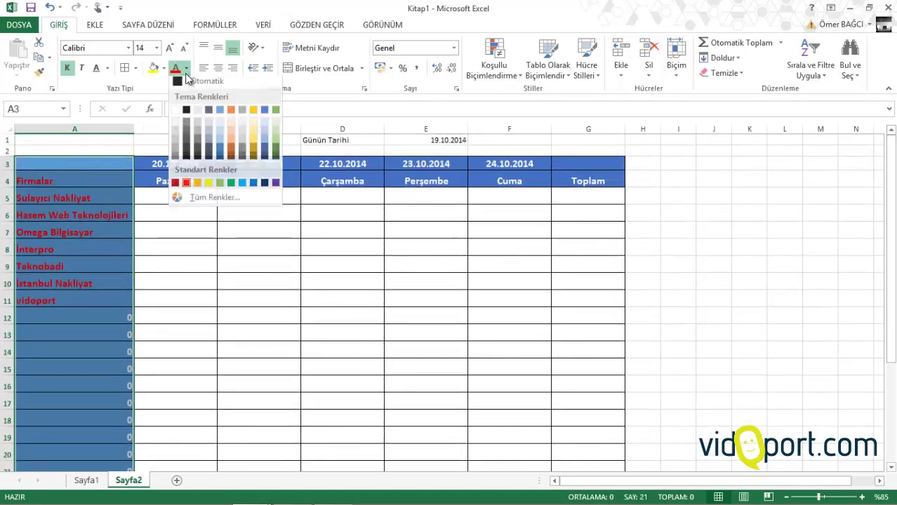
click(187, 114)
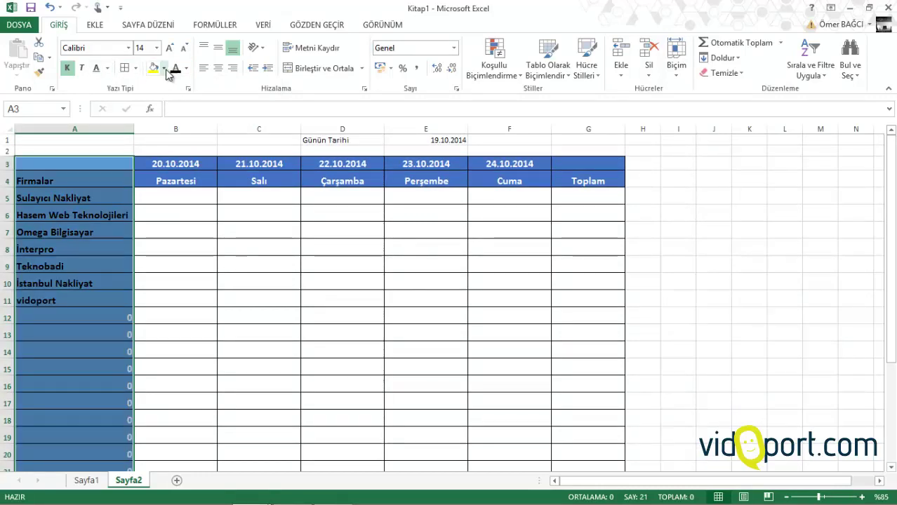
click(164, 68)
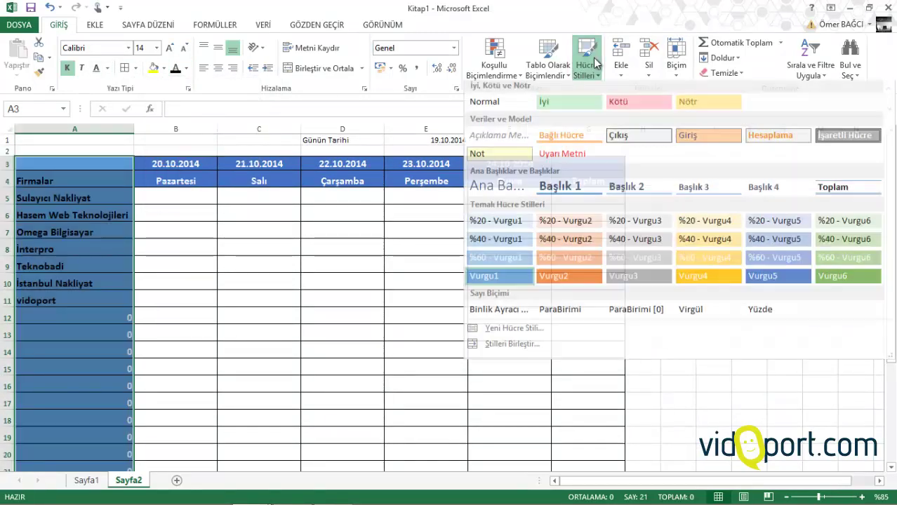
click(593, 60)
click(518, 110)
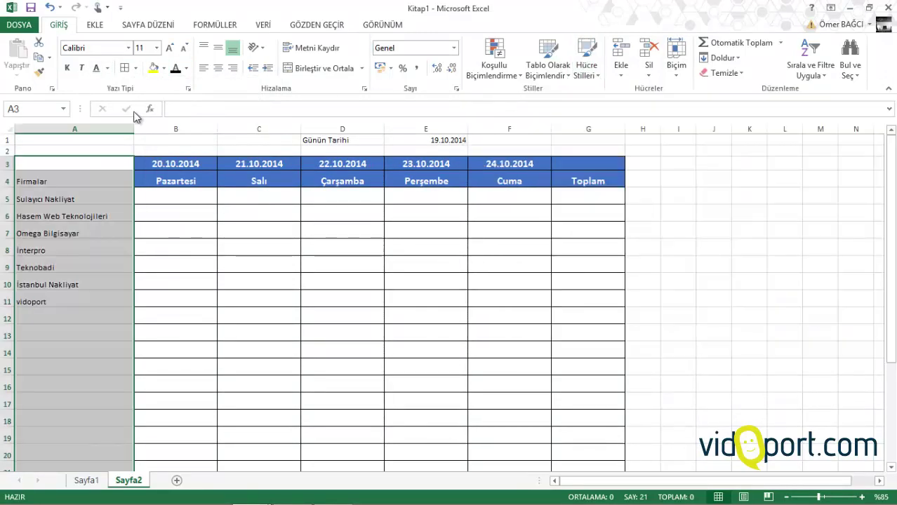
- Make column A's text bold at 14 pt and add cell borders
click(67, 68)
click(170, 49)
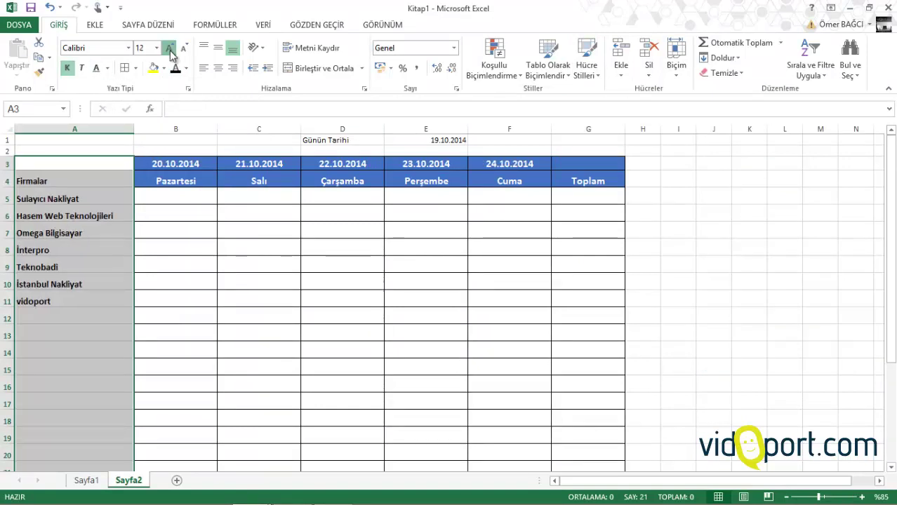
click(171, 52)
click(124, 71)
click(172, 212)
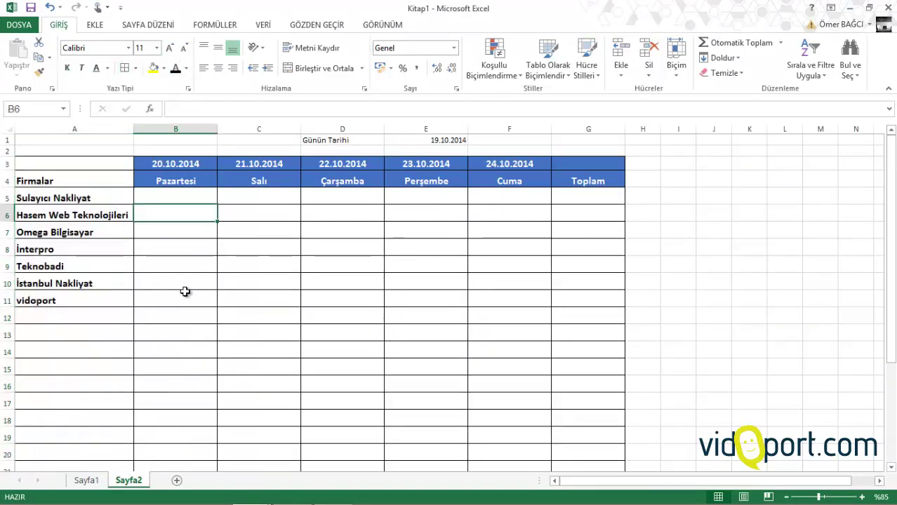
click(185, 295)
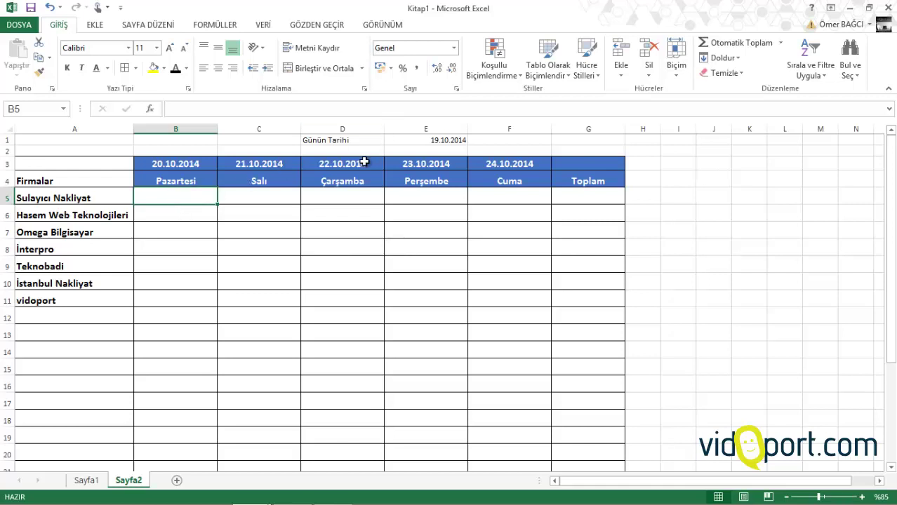
- Start =ÇOKETOPLA in B5 with Sayfa1!$E:$E as sum range and Sayfa1!$B:$B as criteria range
text(=)
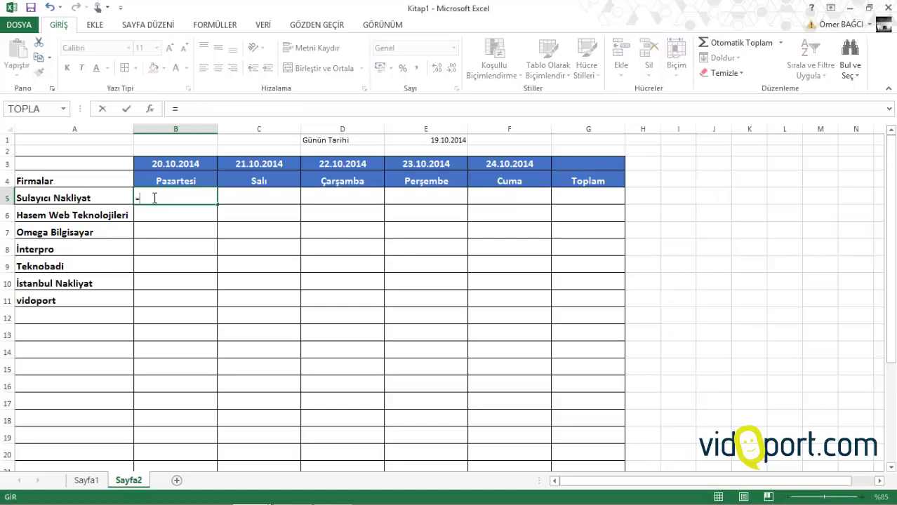
text(ÇOKE)
key(Tab)
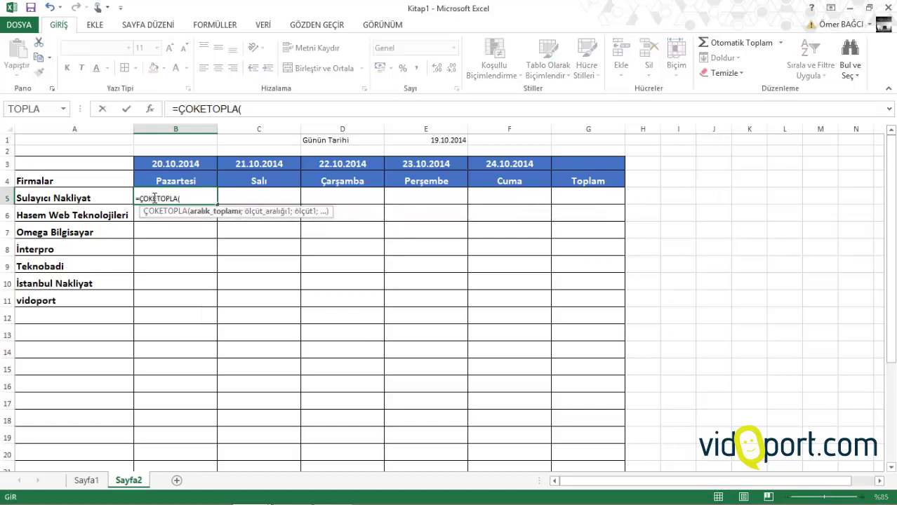
click(88, 481)
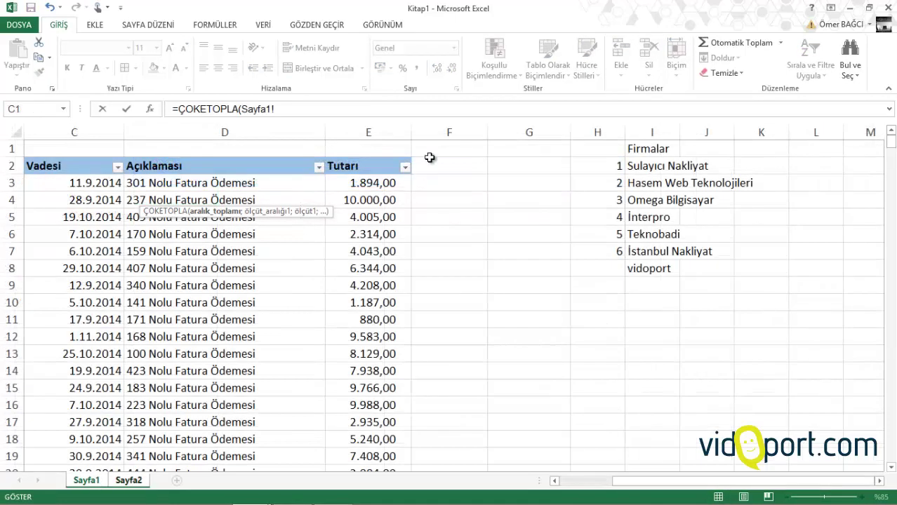
click(372, 132)
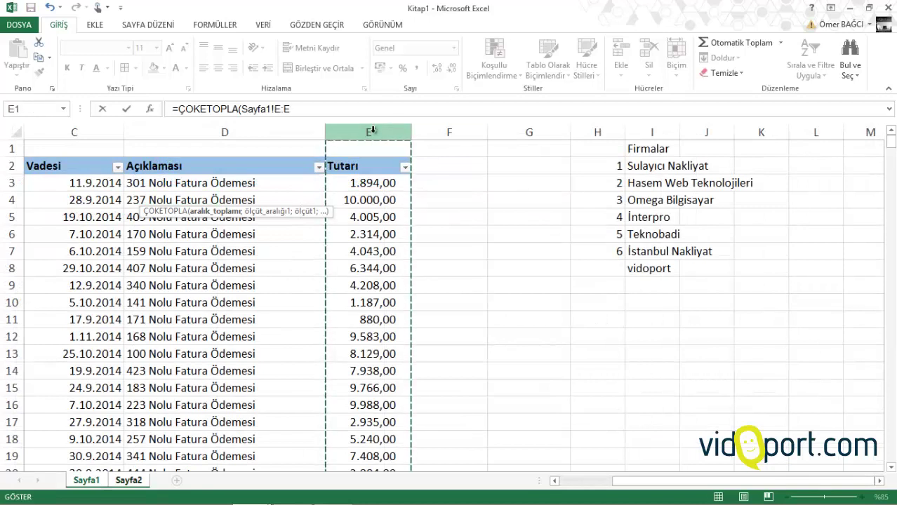
key(F4)
text($E;)
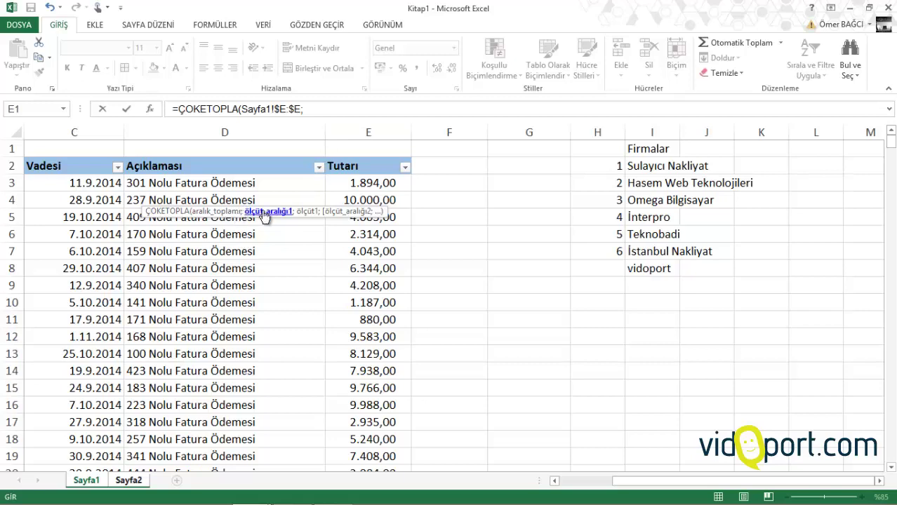
drag(627, 483, 567, 498)
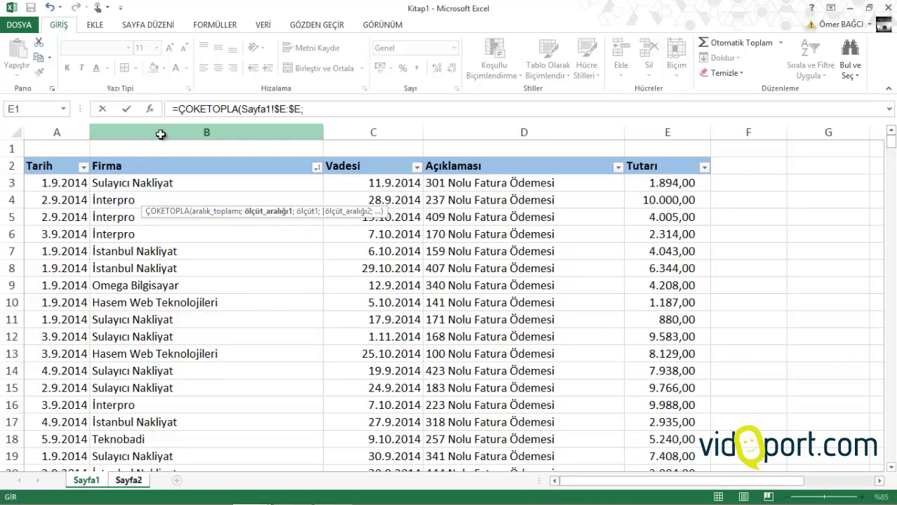
click(160, 132)
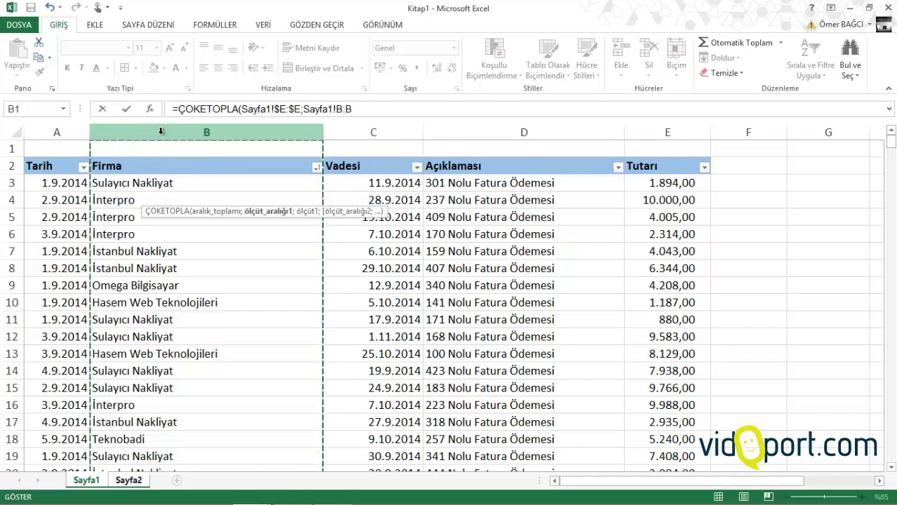
key(F4)
text($B;)
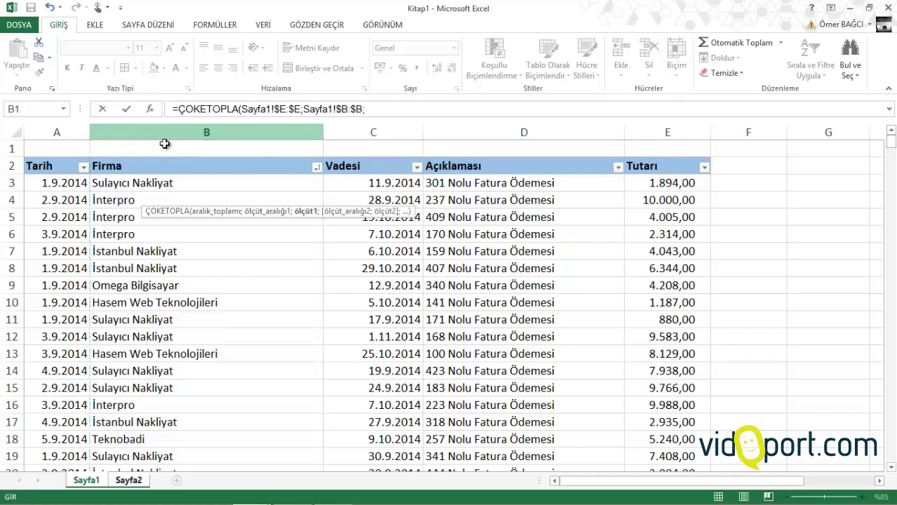
click(128, 480)
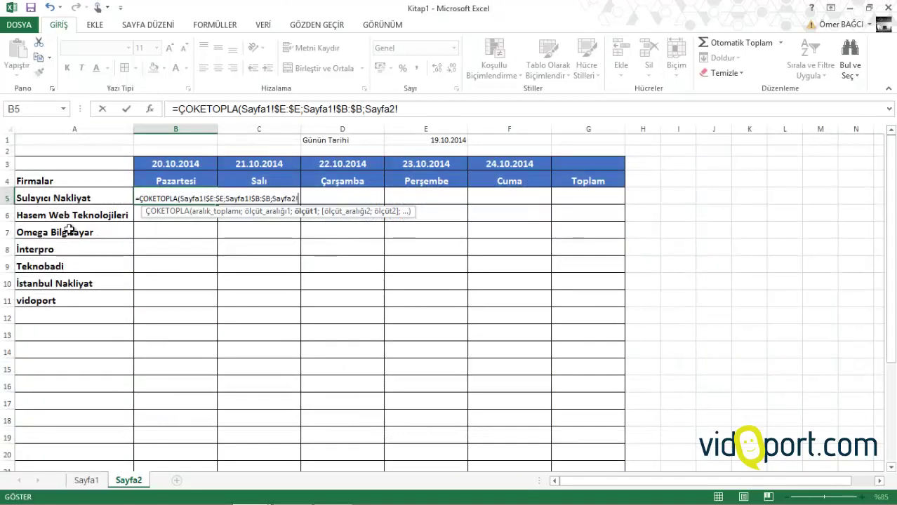
- Add Sayfa2's A5 company name as the first criterion, with an absolute reference
click(61, 198)
text(;)
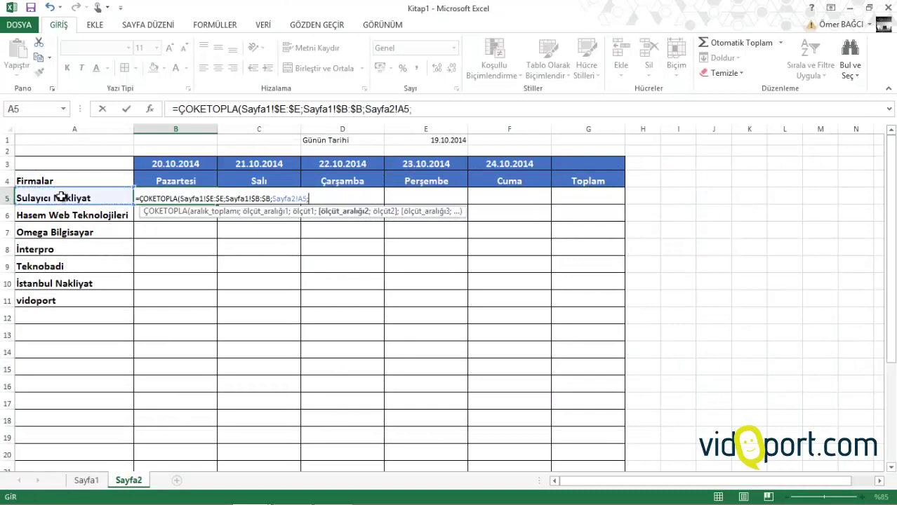
click(399, 108)
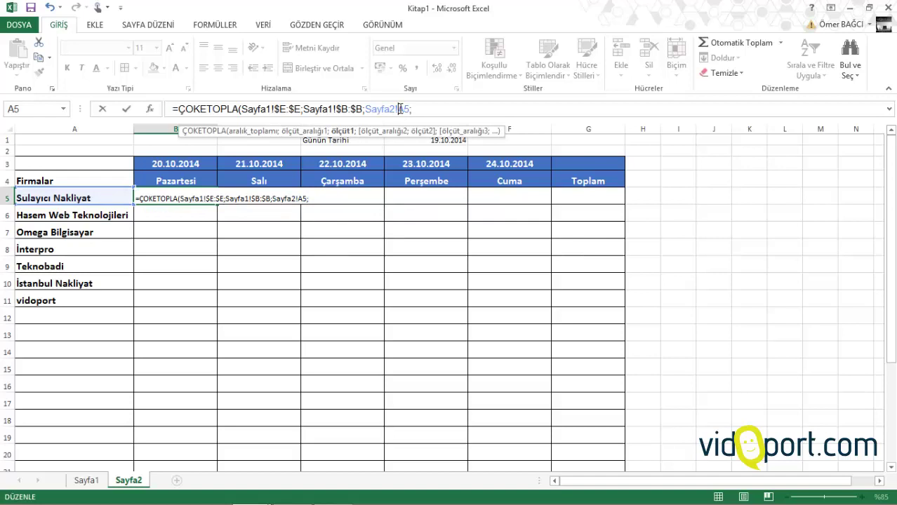
key(F4)
click(429, 109)
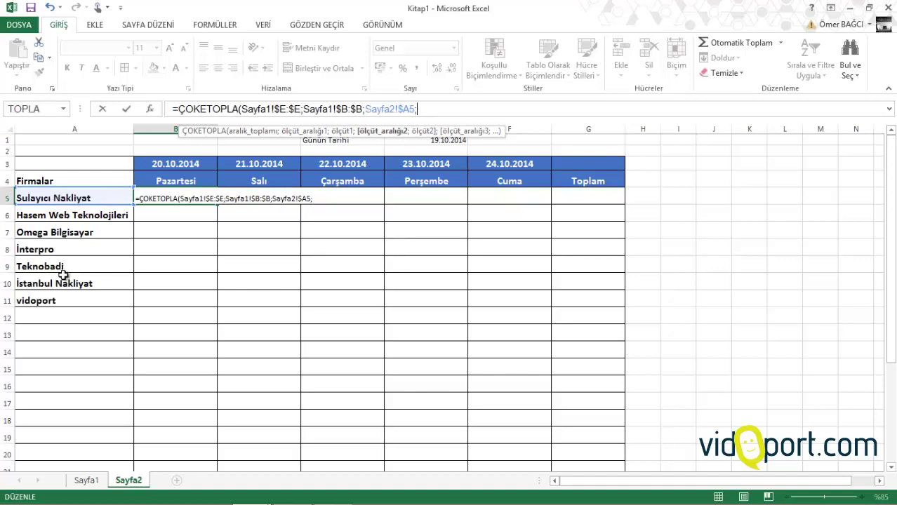
click(353, 198)
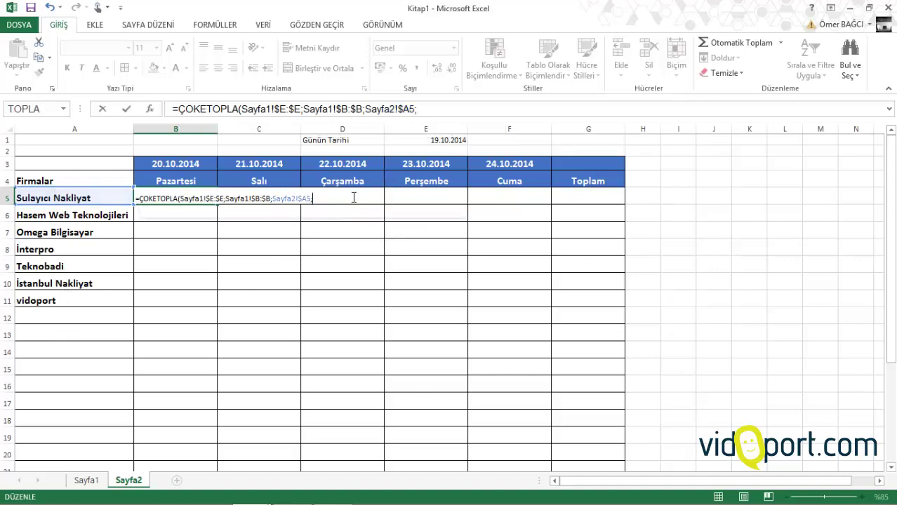
- Finish the formula with Sayfa1 column C as criteria range and the B3 date as criterion
click(87, 481)
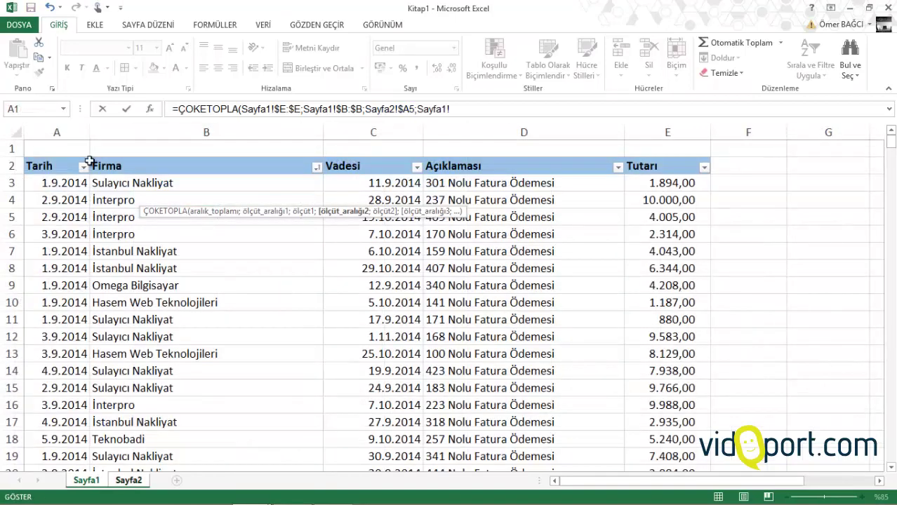
click(396, 132)
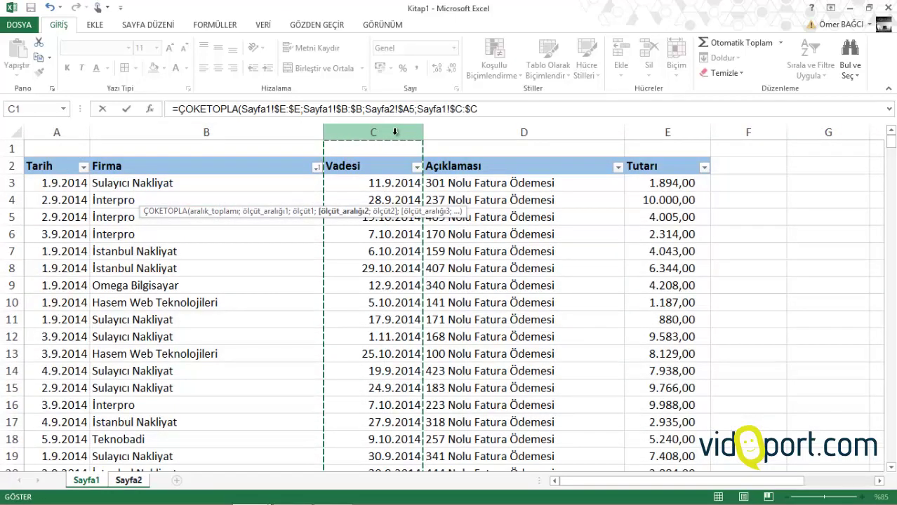
text(;)
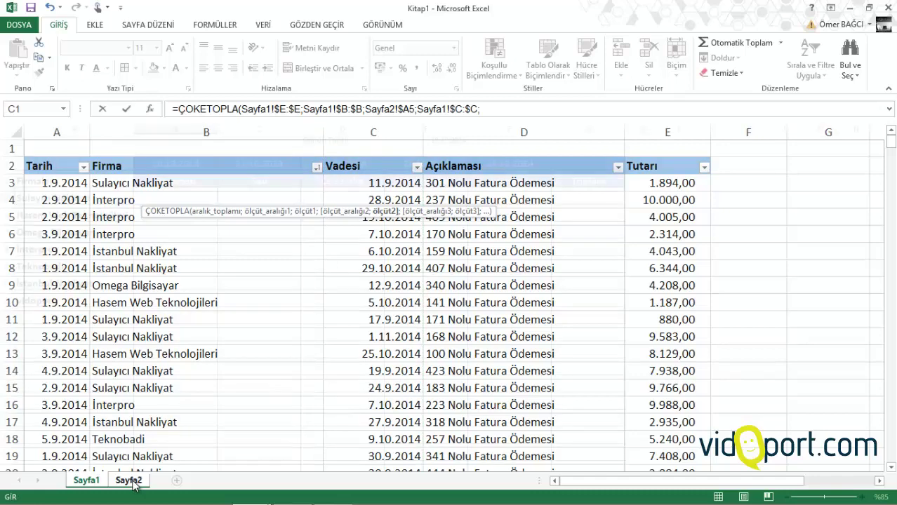
click(133, 483)
click(184, 162)
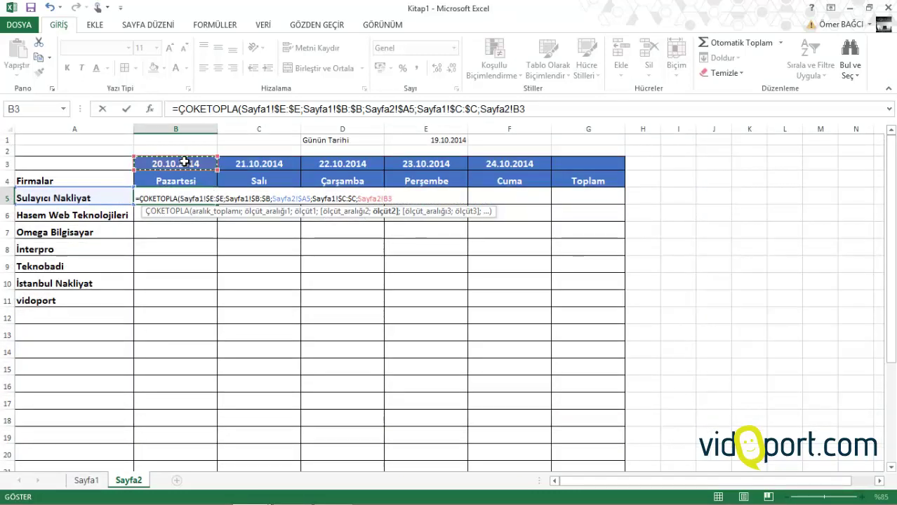
key(F4)
key(F4)
text())
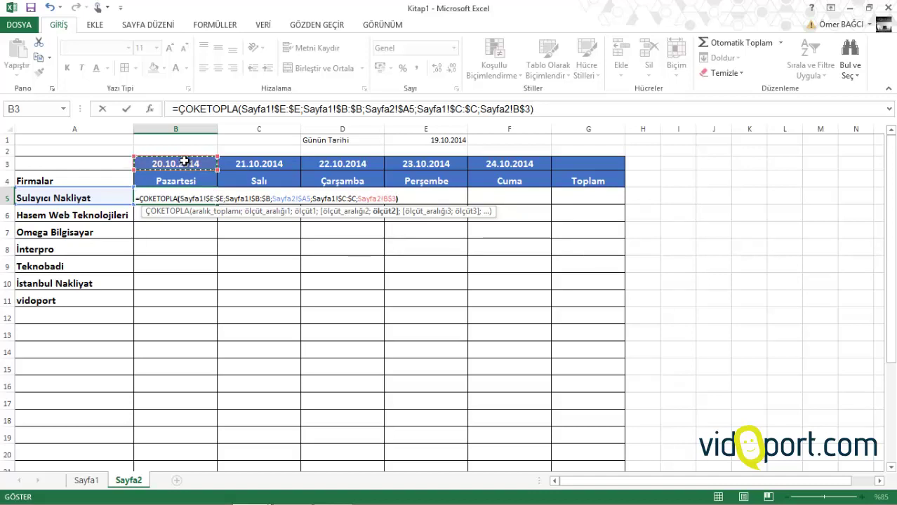
key(Return)
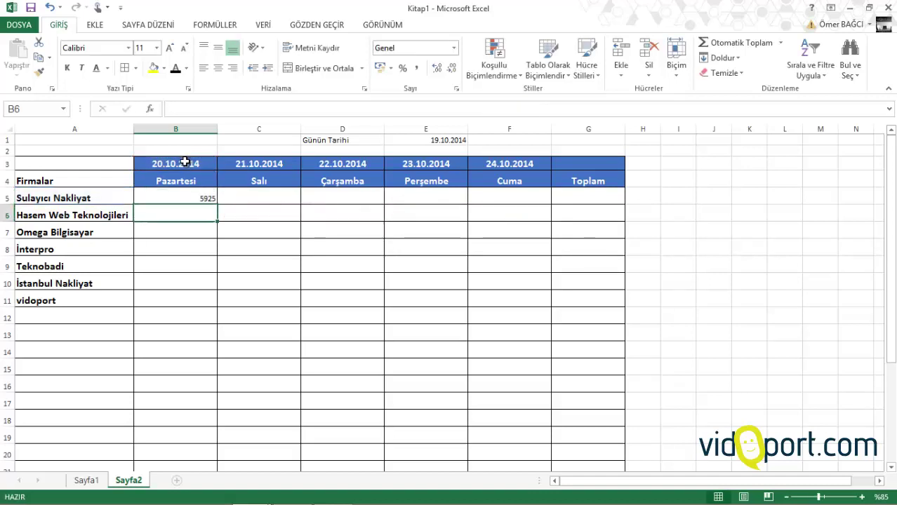
- Fill the B5 formula down column B and across to column G
click(196, 195)
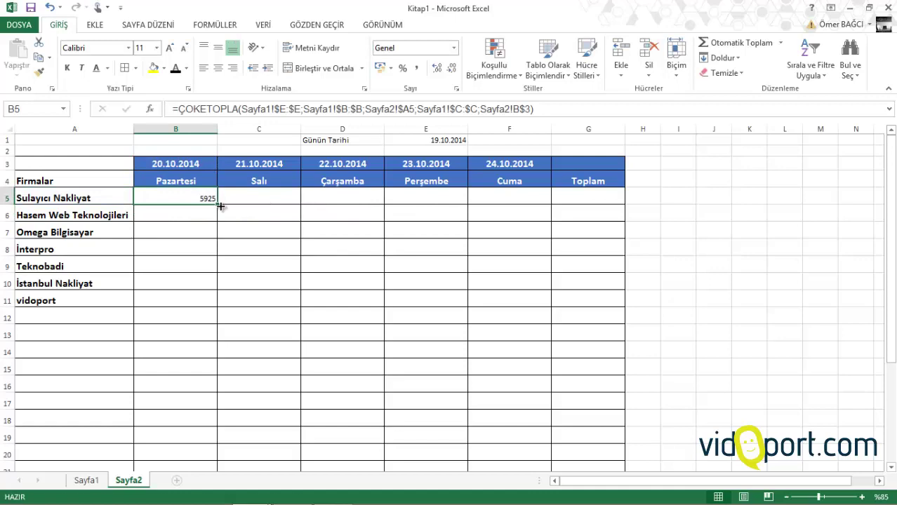
drag(220, 207, 198, 445)
scroll(217, 233, up, 2)
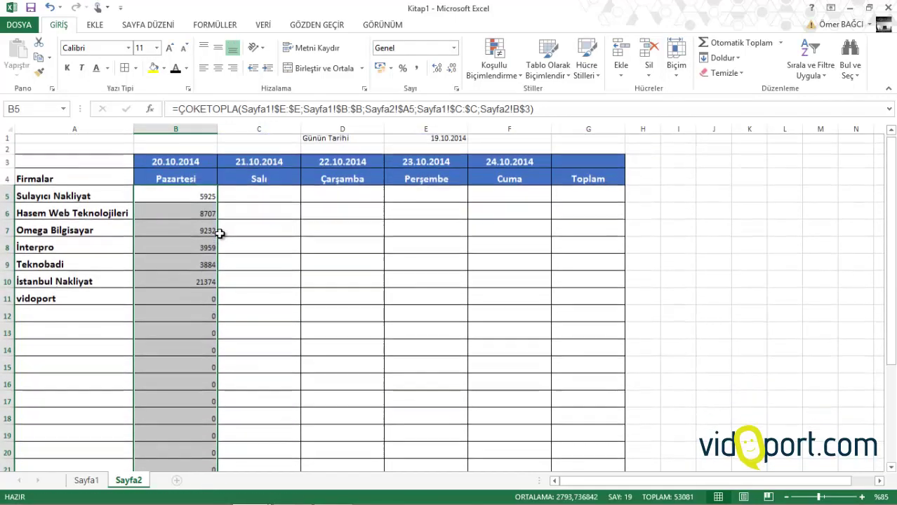
scroll(226, 372, down, 2)
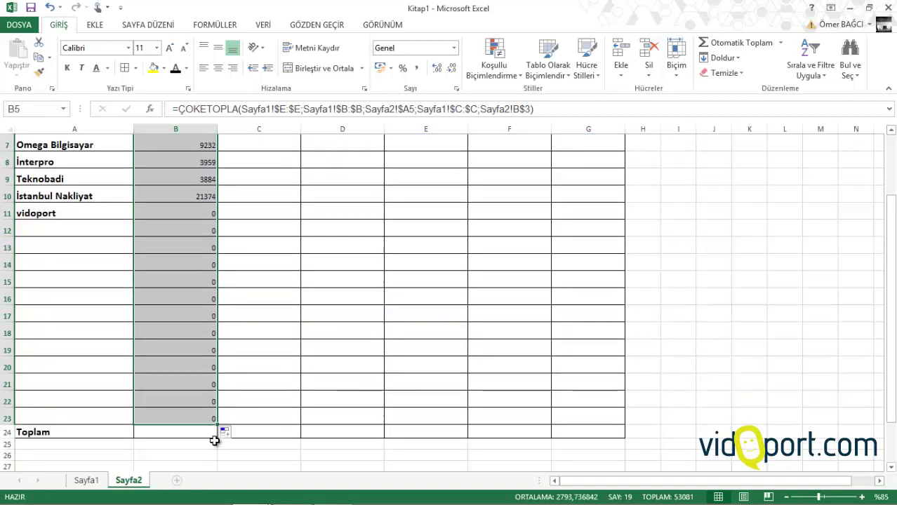
drag(219, 425, 620, 412)
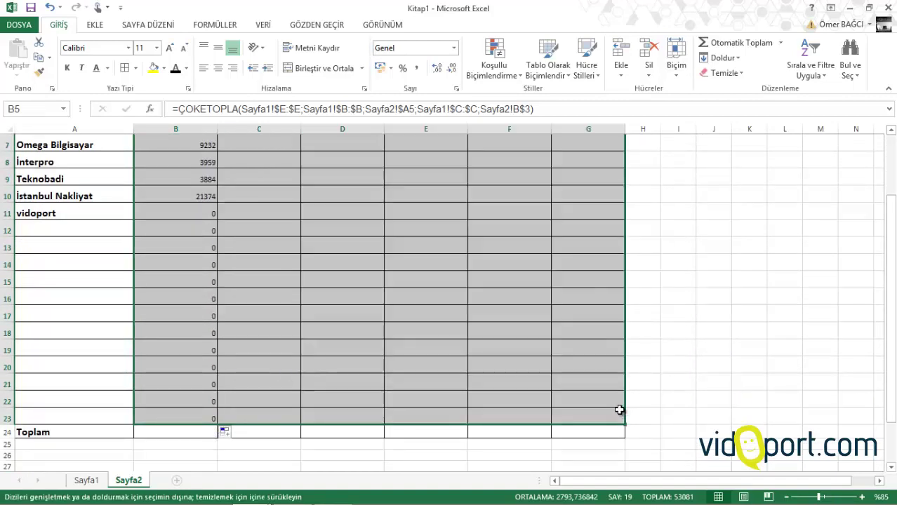
scroll(299, 314, up, 2)
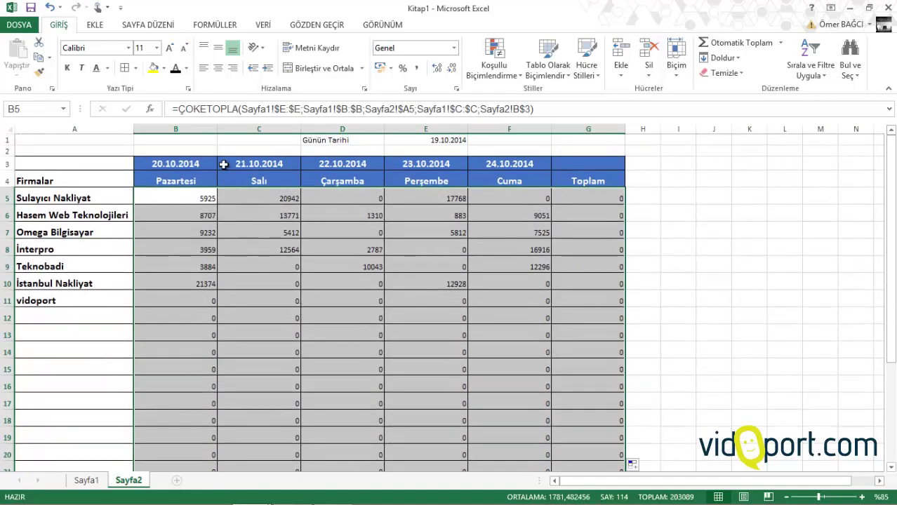
- Show the table amounts at size 14 in Finansal (accounting) format
click(169, 48)
click(169, 48)
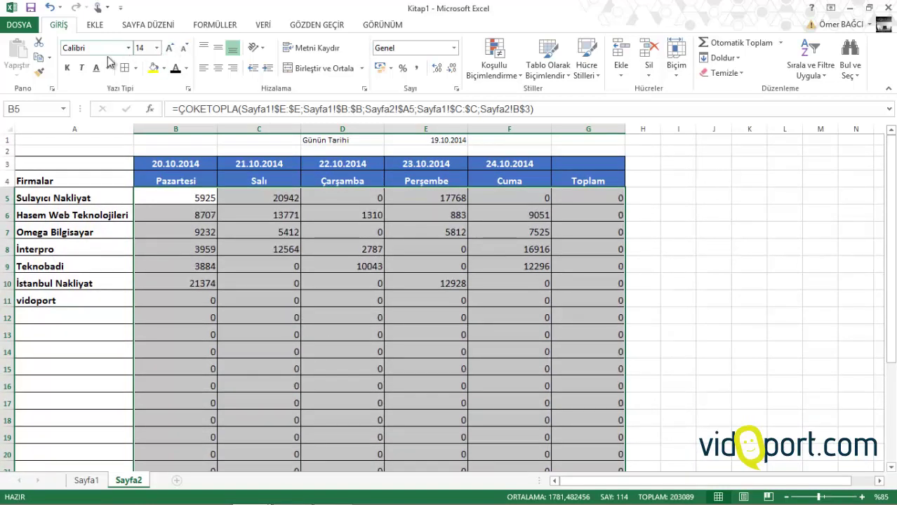
click(416, 68)
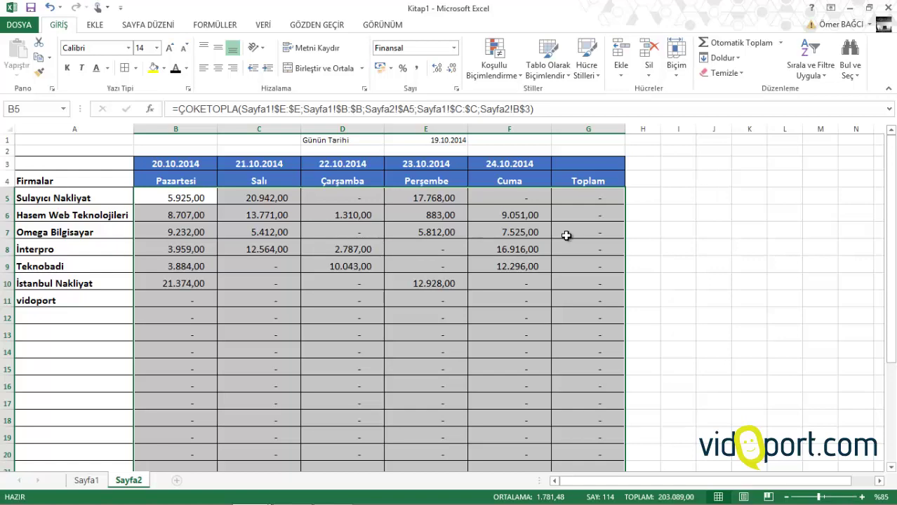
click(595, 198)
drag(602, 212, 598, 470)
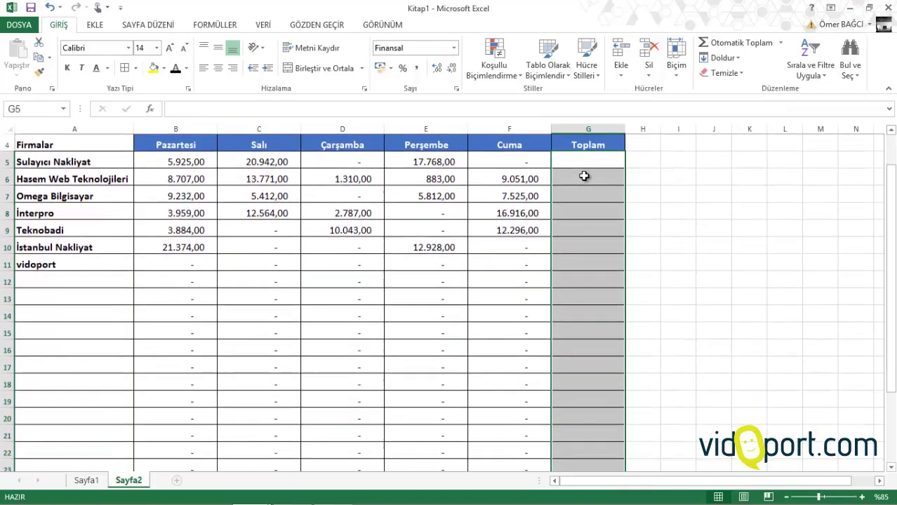
- AutoSum each company's weekly total into G5 and fill it down the Toplam column
drag(598, 469, 584, 161)
click(717, 43)
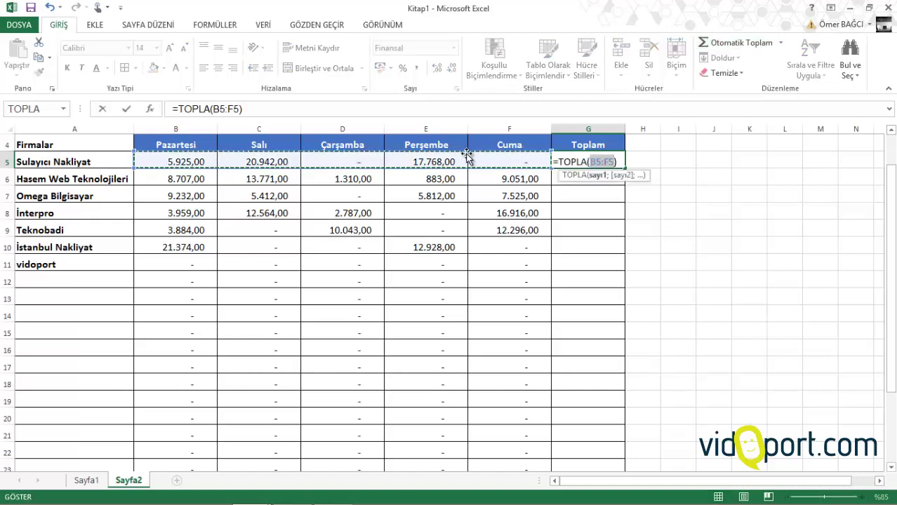
key(Return)
click(607, 163)
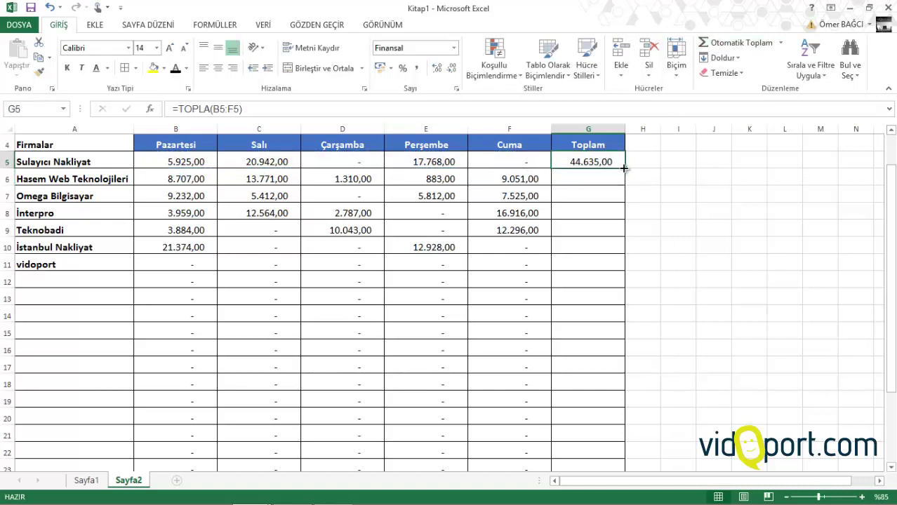
double_click(627, 167)
- AutoSum column B into B24, fill across to G24, and set row 24 to size 14
scroll(204, 381, down, 3)
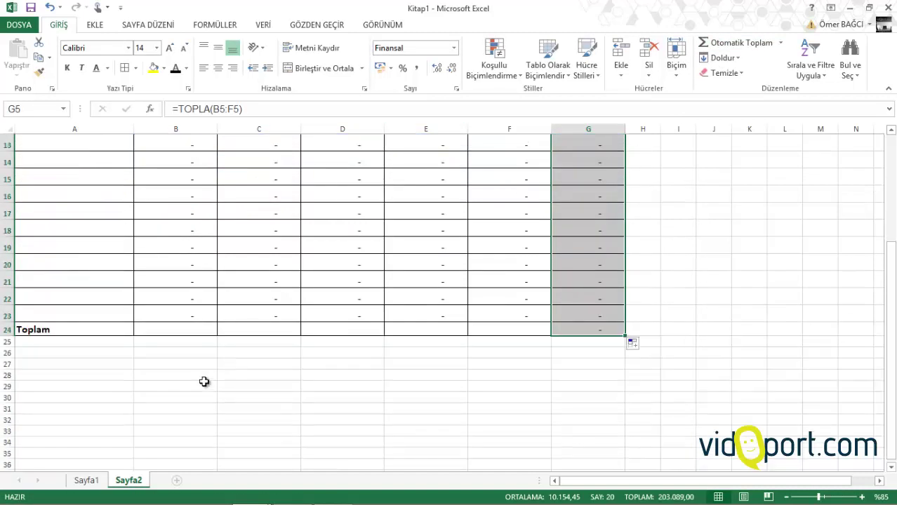
click(185, 327)
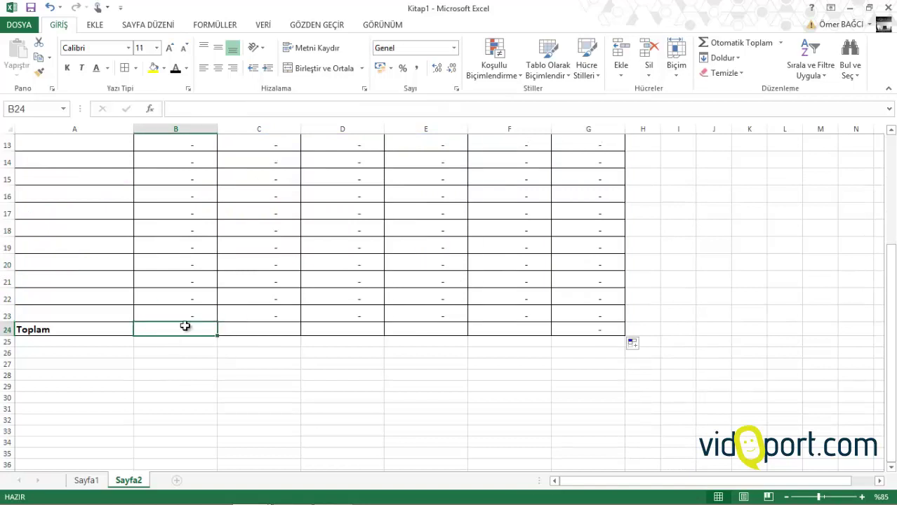
click(740, 42)
key(Return)
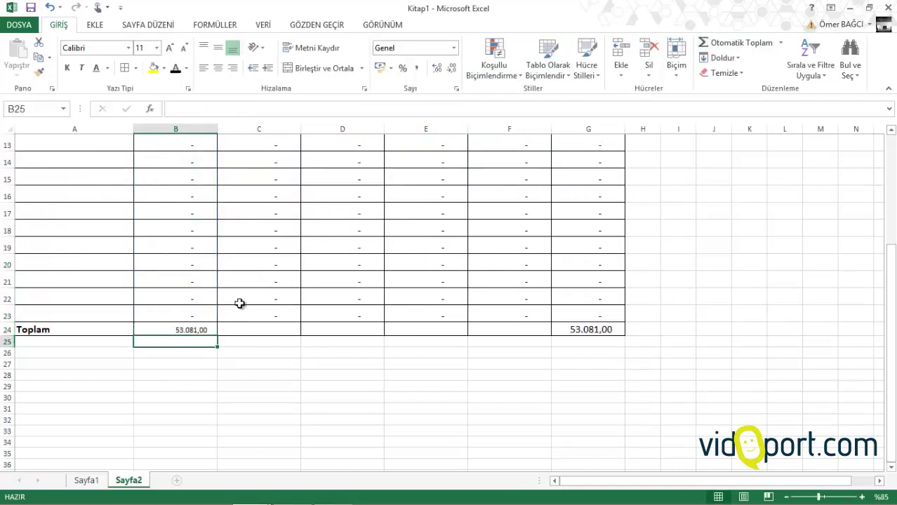
click(206, 331)
drag(216, 336, 614, 339)
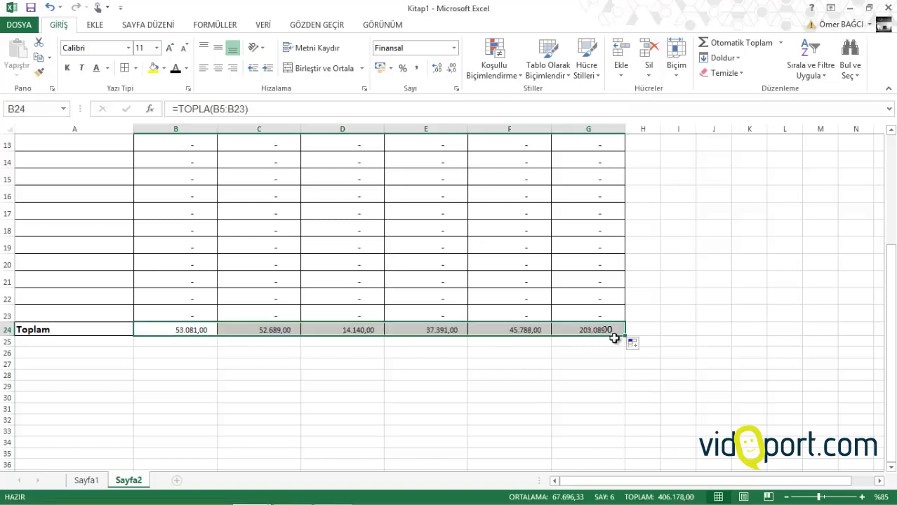
click(169, 48)
click(170, 48)
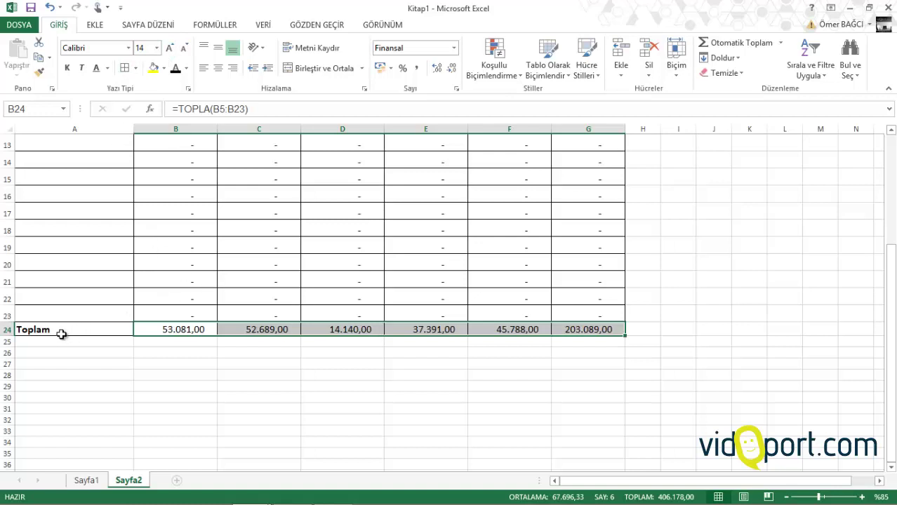
drag(62, 334, 604, 330)
- Apply the Çıkış cell style to the Toplam row A24:G24 and raise its font to 14
click(587, 67)
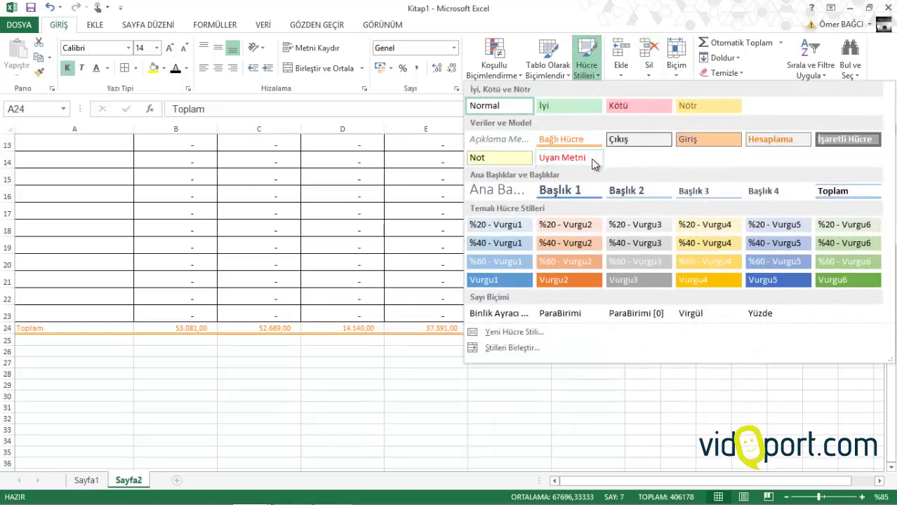
click(651, 141)
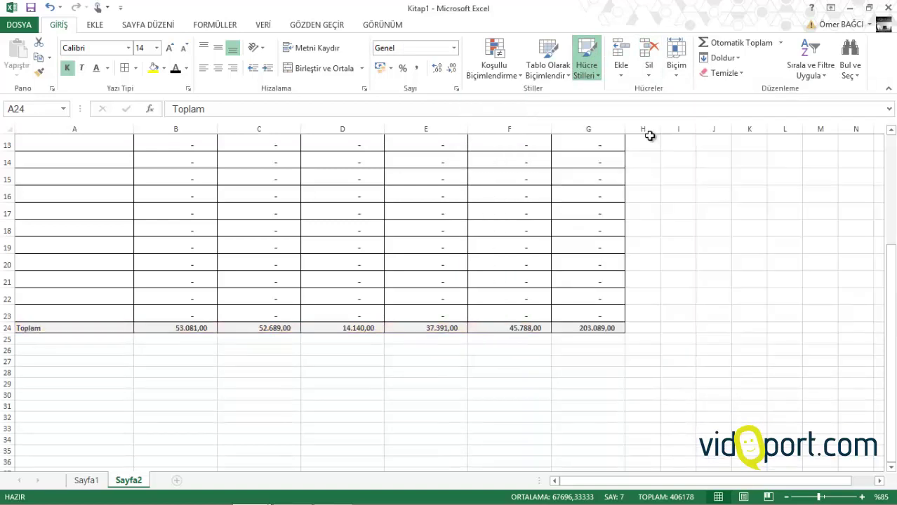
click(169, 48)
click(169, 48)
scroll(317, 255, up, 2)
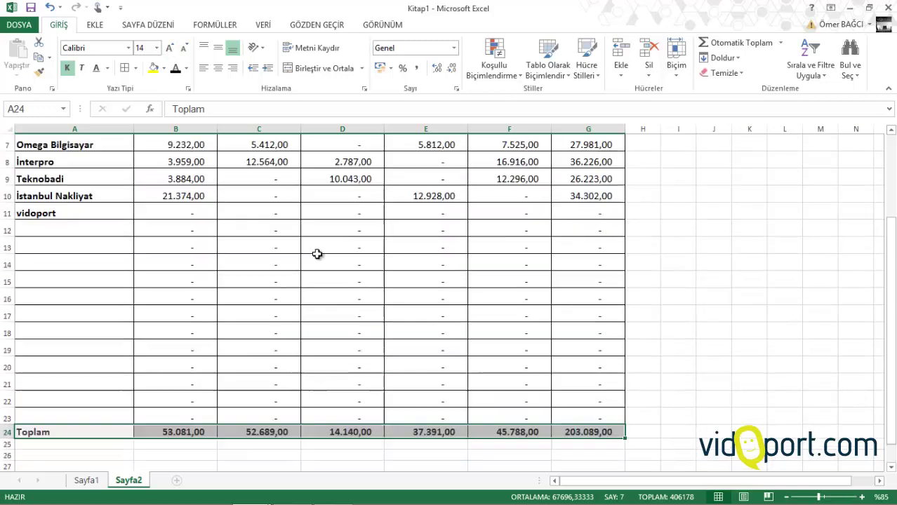
scroll(317, 255, up, 2)
- Apply the Çıkış style to the Toplam column G3:G24 with 14-point text
drag(603, 168, 600, 461)
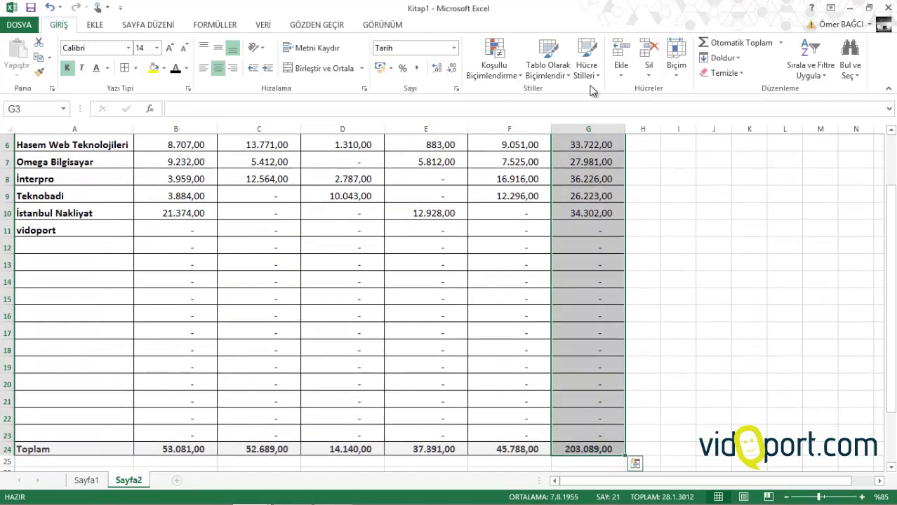
click(587, 63)
click(629, 137)
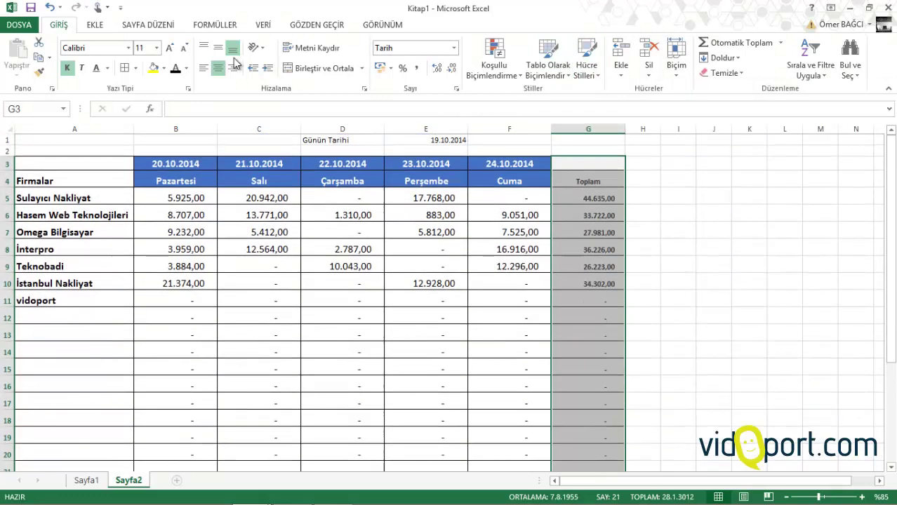
click(176, 47)
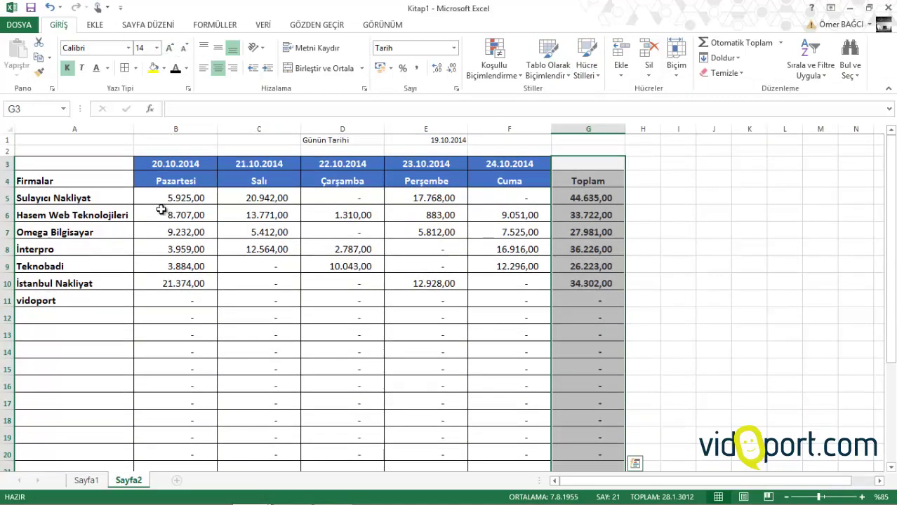
click(165, 263)
click(176, 168)
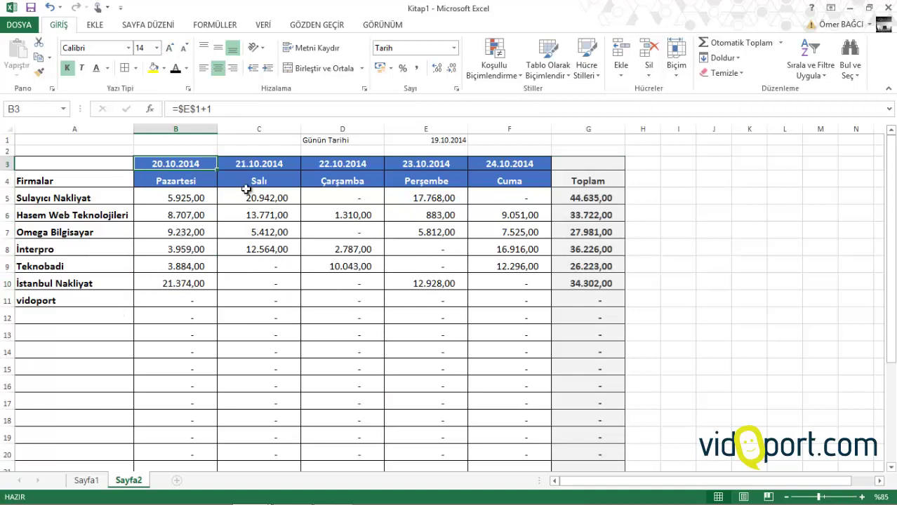
- Copy the D3 date header's formatting onto the Günün Tarihi label and date in D1:E1
click(339, 161)
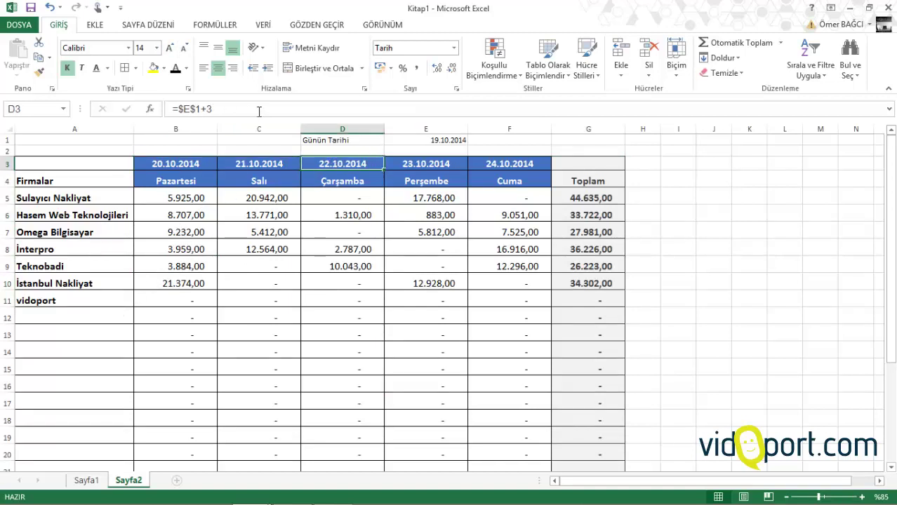
click(39, 72)
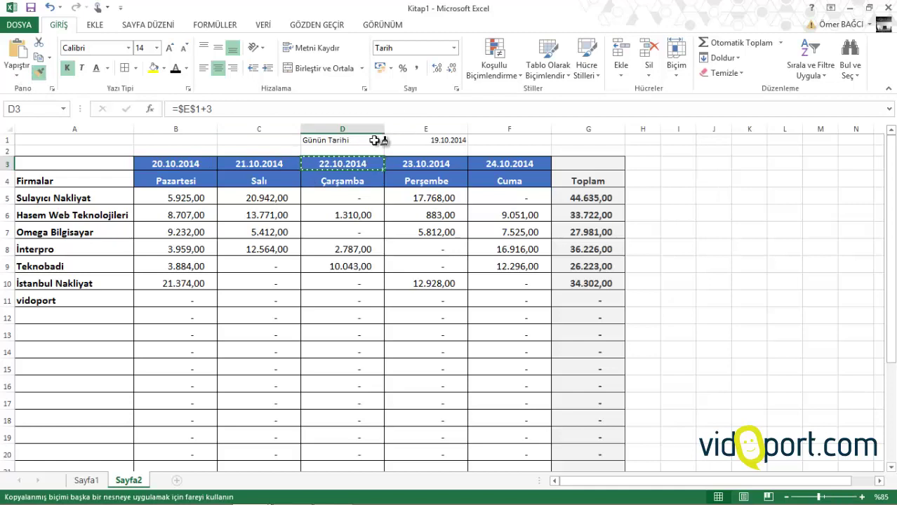
mouse_move(375, 139)
mouse_down()
mouse_move(428, 138)
mouse_move(396, 128)
mouse_up()
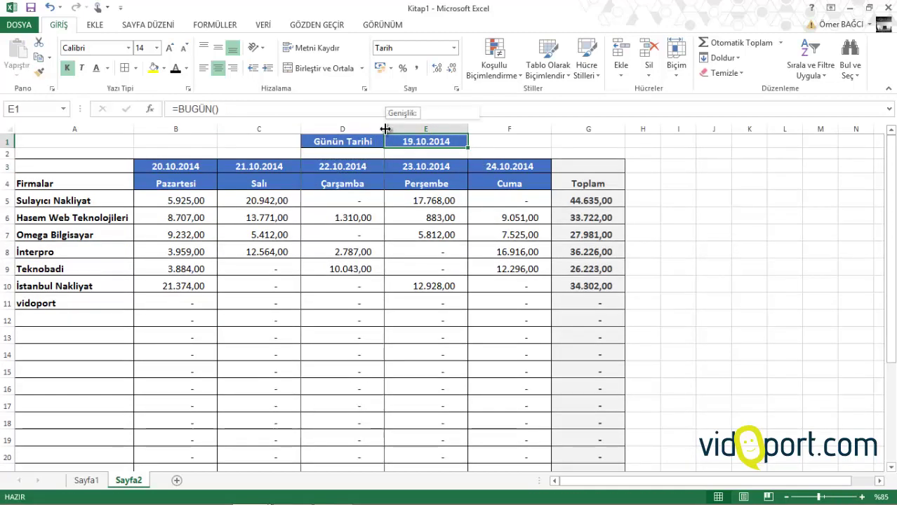
click(376, 141)
- Review the D6 ÇOKETOPLA formula, today's date in E1, and the weekday heading formulas B3:F3
click(366, 225)
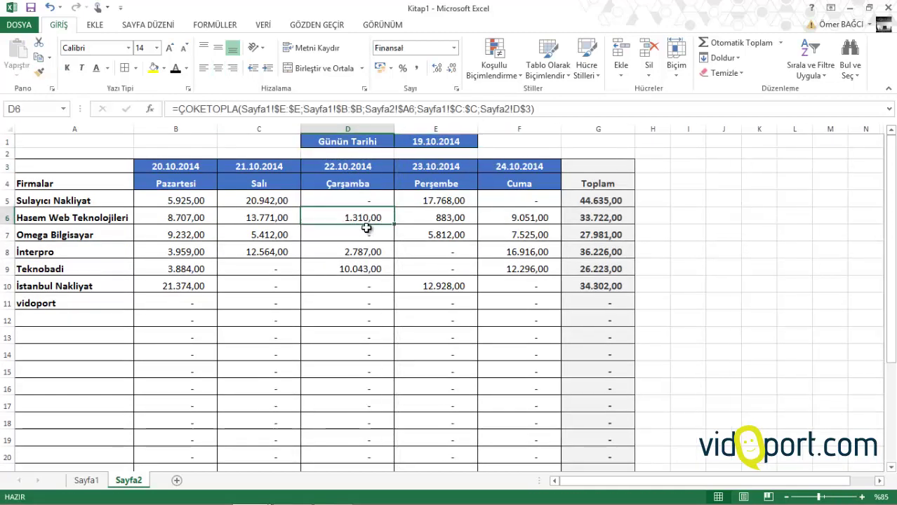
click(417, 141)
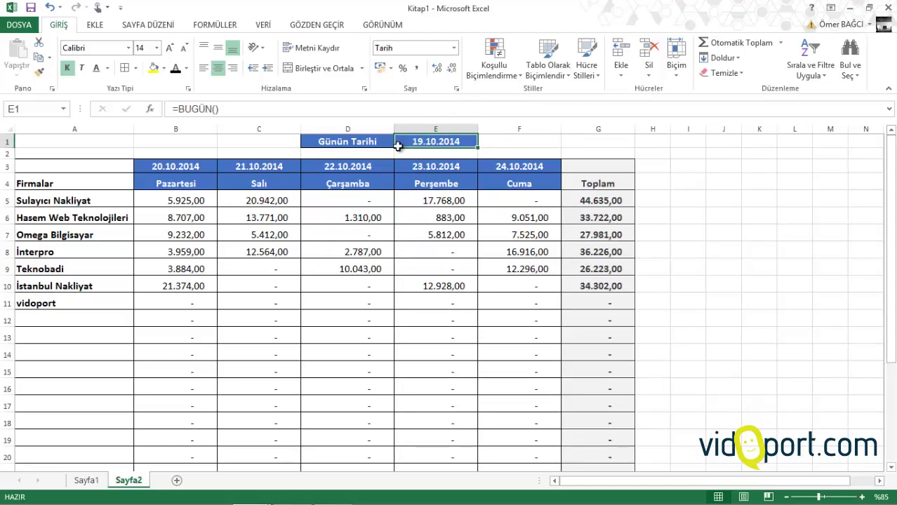
drag(160, 167, 546, 166)
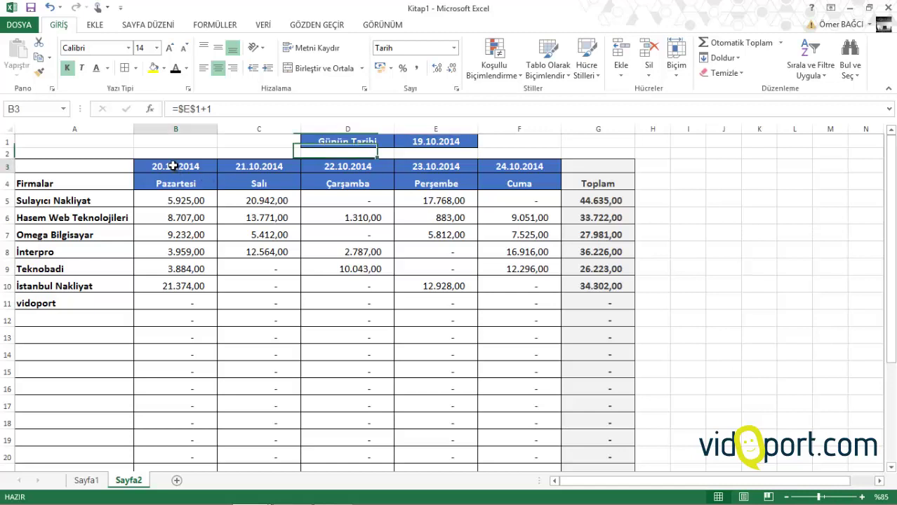
click(535, 183)
click(435, 180)
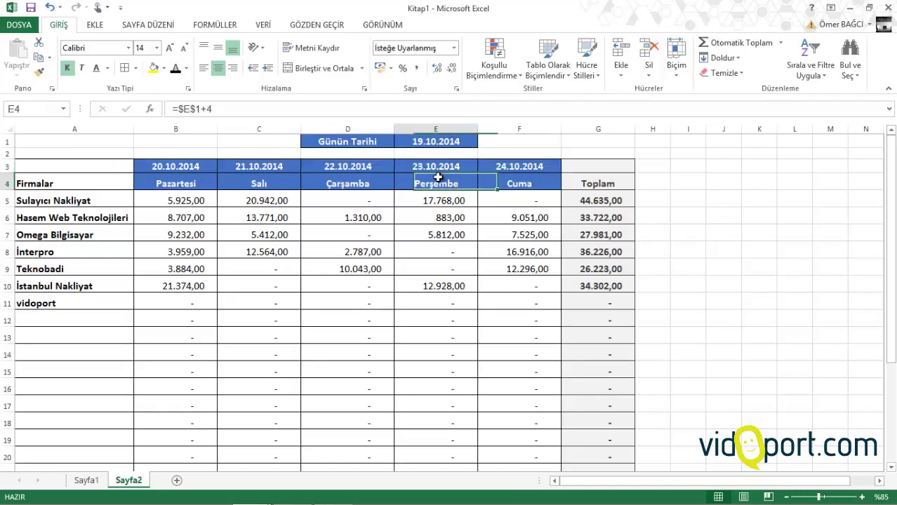
click(355, 179)
click(259, 183)
click(184, 182)
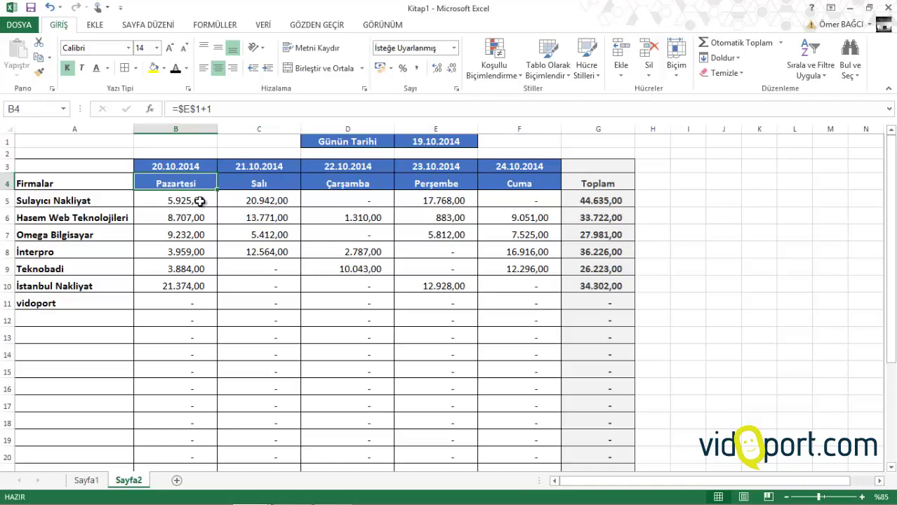
- Inspect the ÇOKETOPLA amounts in B5, B6, B8 and B10, then recheck E1's date
click(200, 204)
click(191, 218)
click(187, 252)
click(185, 291)
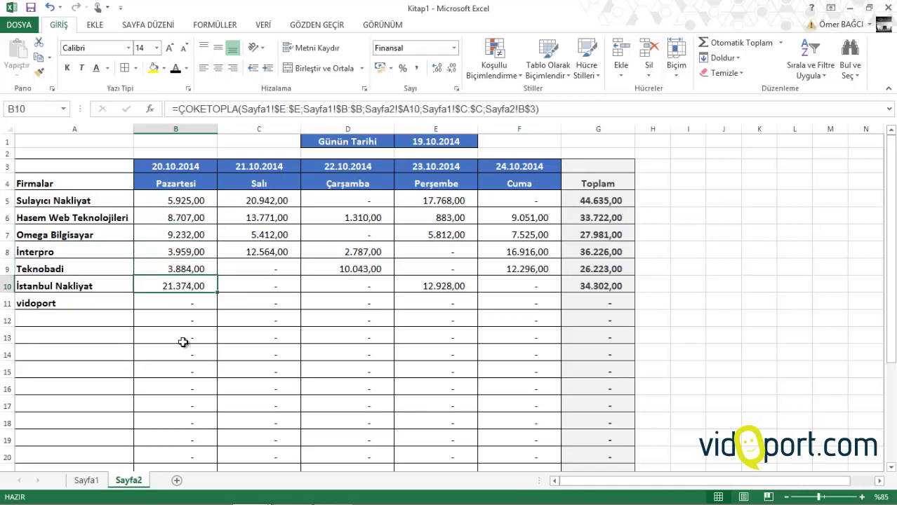
click(426, 142)
ctrl+scroll(426, 142, up, 1)
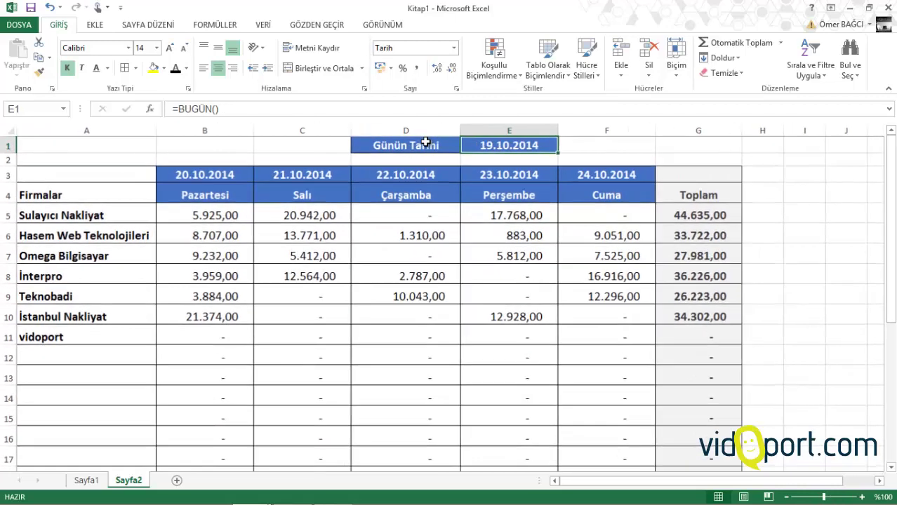
- Remove all borders from the payment table A3:G22
mouse_move(120, 180)
mouse_down()
mouse_move(694, 447)
mouse_move(702, 468)
mouse_up()
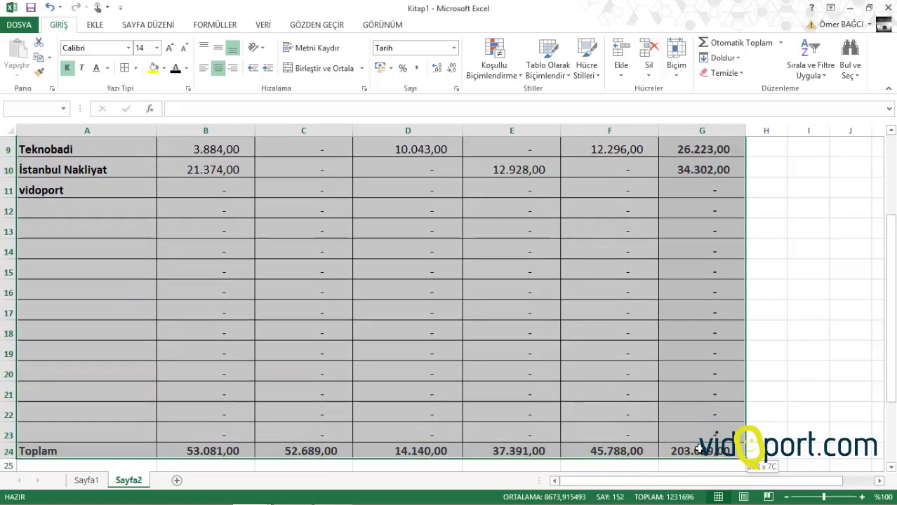
click(135, 68)
click(157, 165)
scroll(157, 211, up, 3)
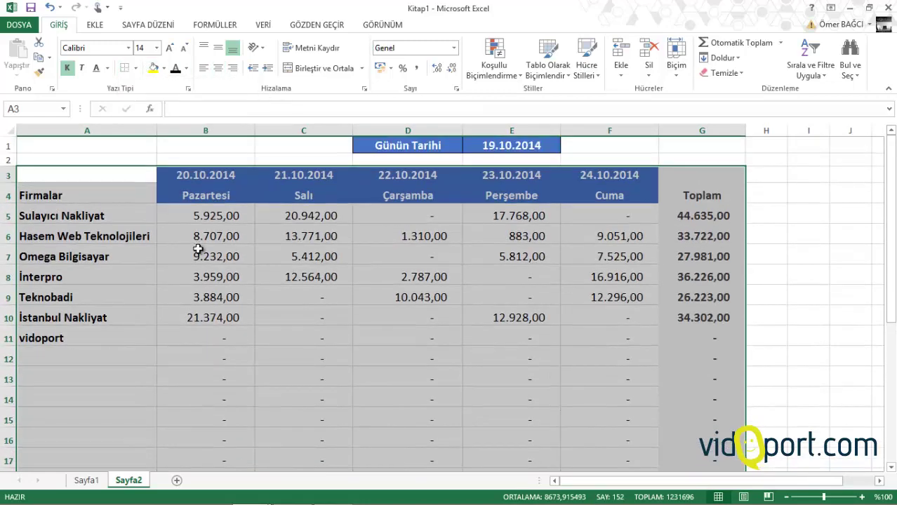
click(161, 254)
click(132, 250)
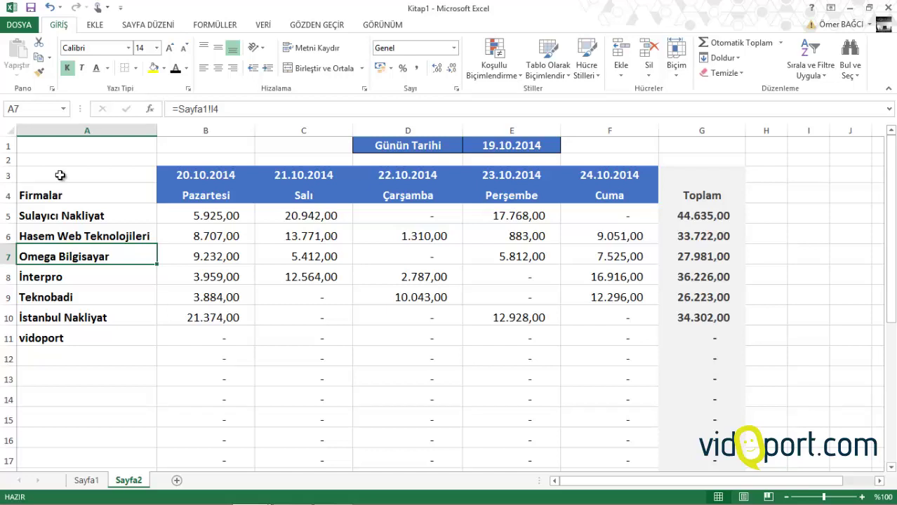
- Add a thick bottom border under the header rows A3:G4
drag(61, 176, 688, 203)
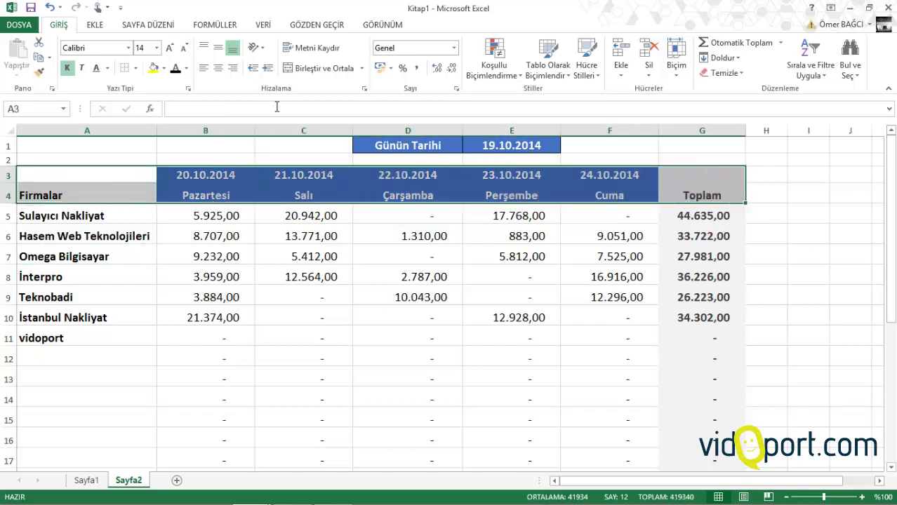
click(136, 68)
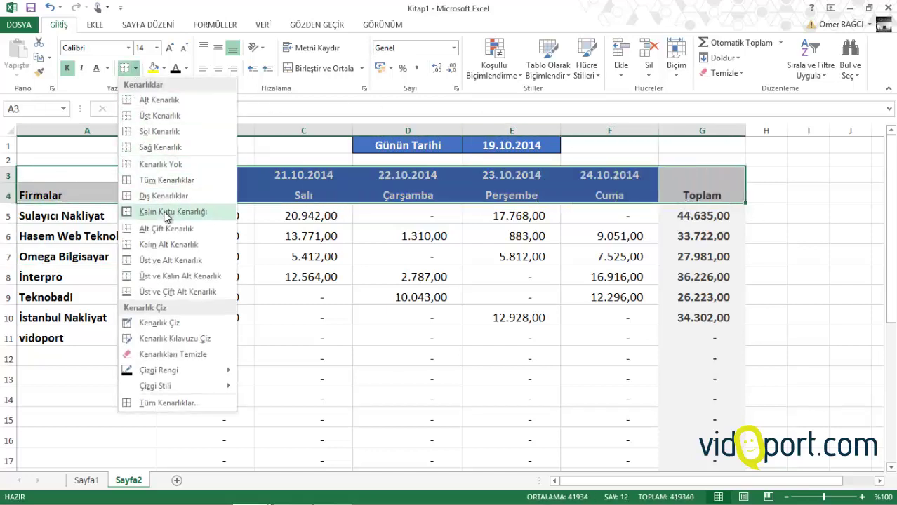
click(161, 250)
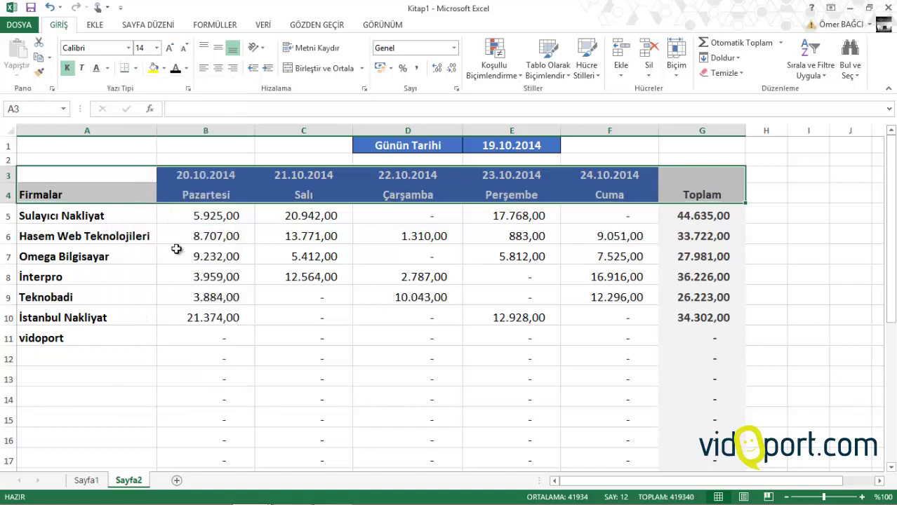
click(189, 253)
click(263, 261)
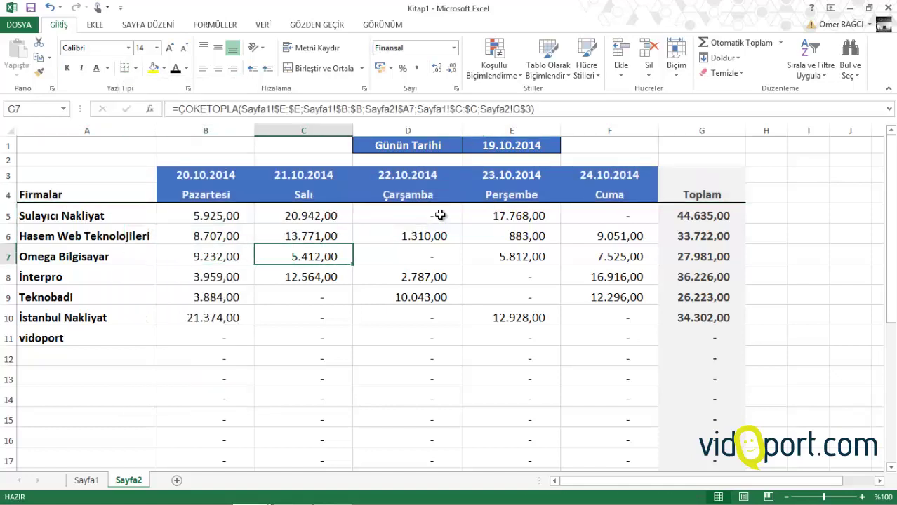
- Widen column E slightly and check E7, the Günün Tarihi label and E1's date
drag(560, 130, 569, 131)
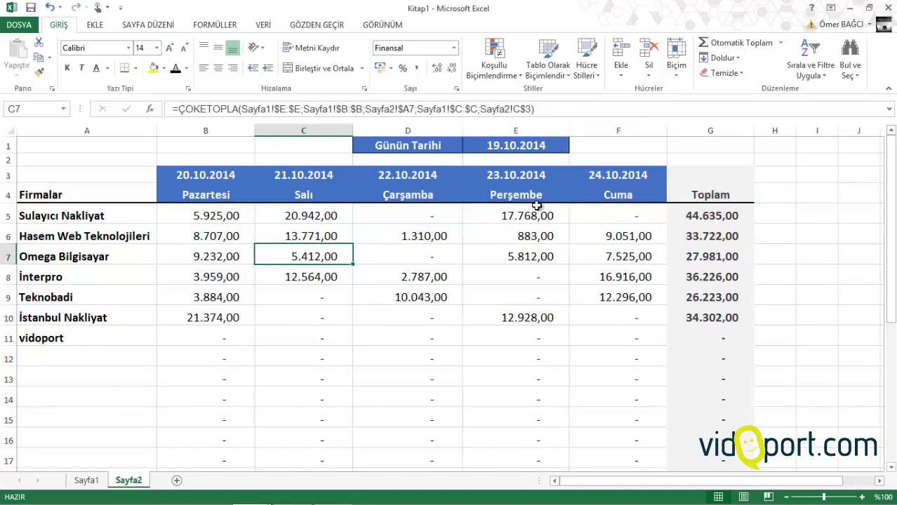
click(505, 248)
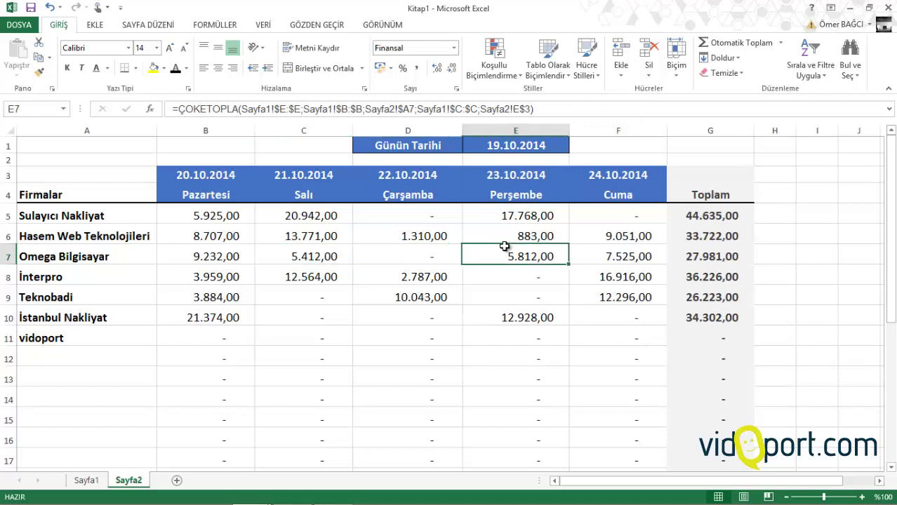
click(439, 148)
click(520, 146)
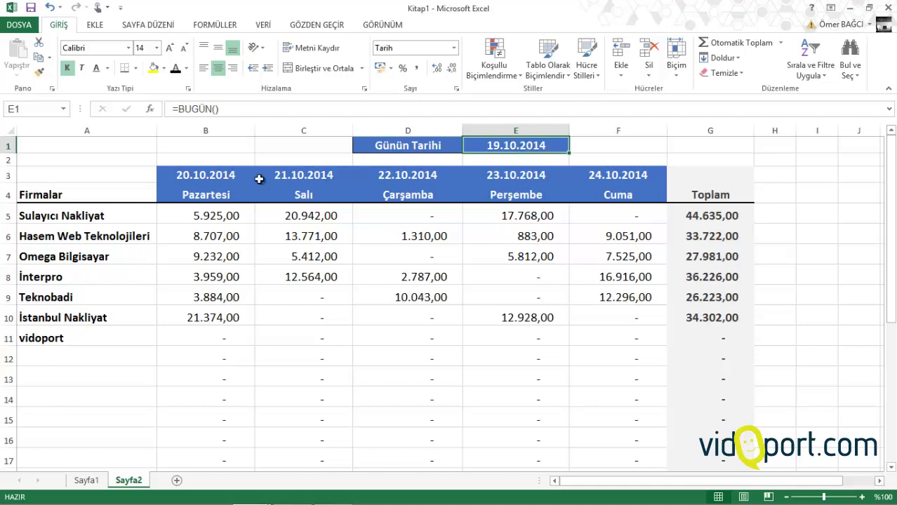
- Review the date headings B3:F3 and the ÇOKETOPLA formulas in B5, B6, C6 and F6
drag(221, 177, 598, 176)
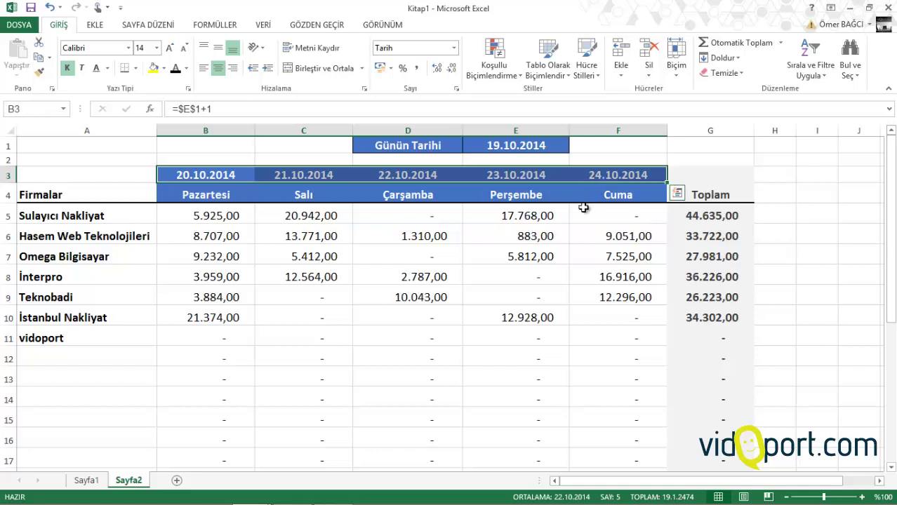
click(275, 230)
click(226, 193)
key(Down)
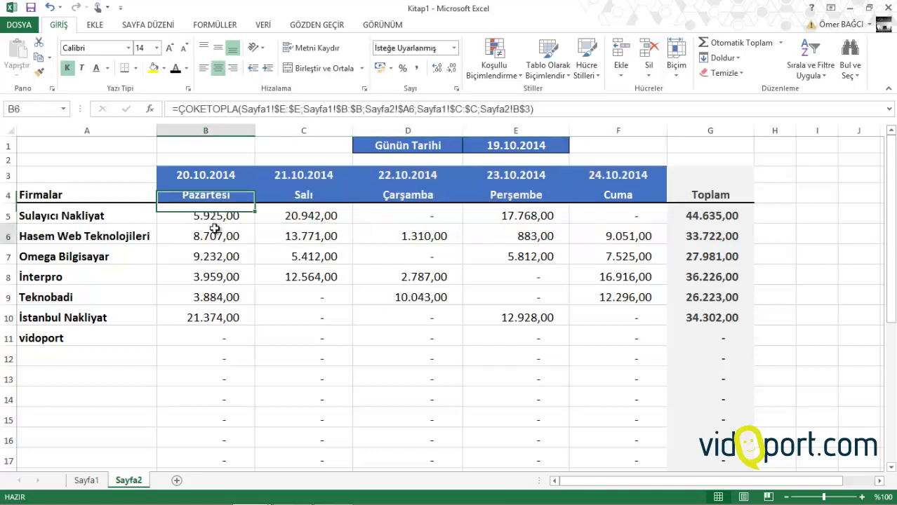
key(Down)
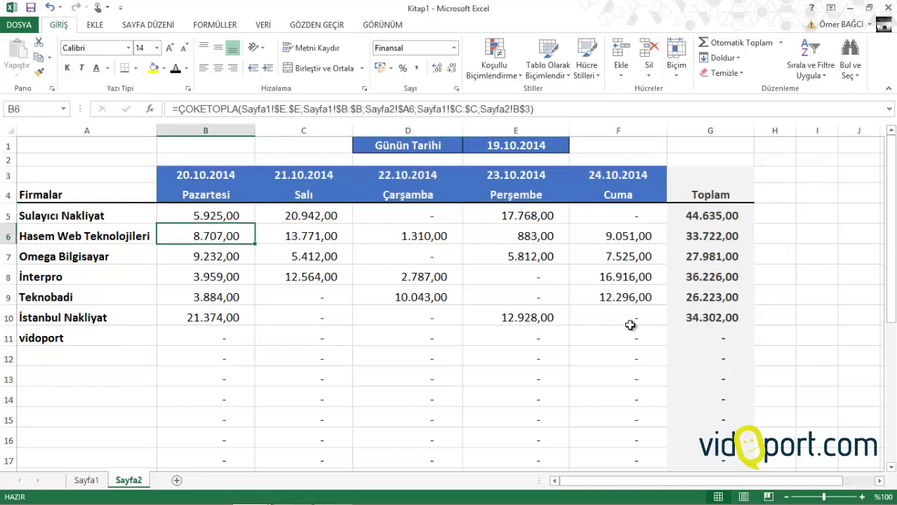
click(583, 231)
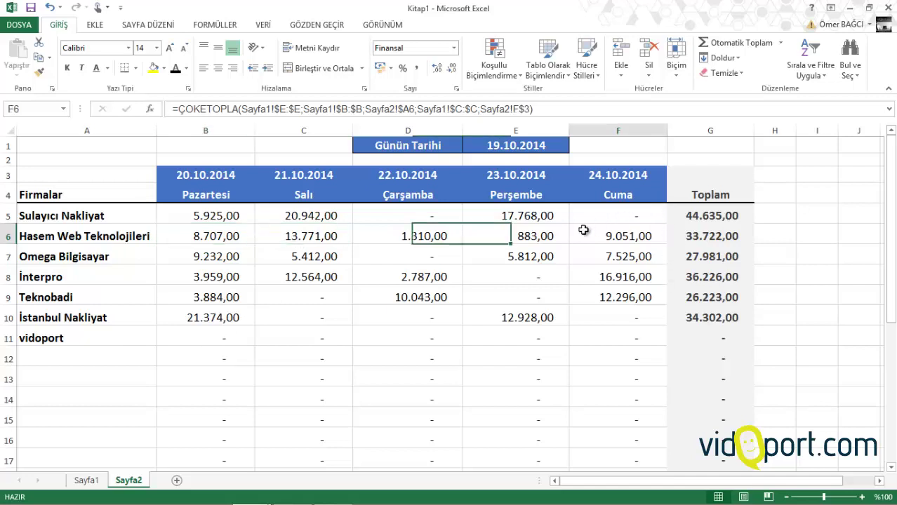
- Add a Top 3 Items rule on B5:F23 with Light Red Fill with Dark Red Text
drag(202, 219, 593, 430)
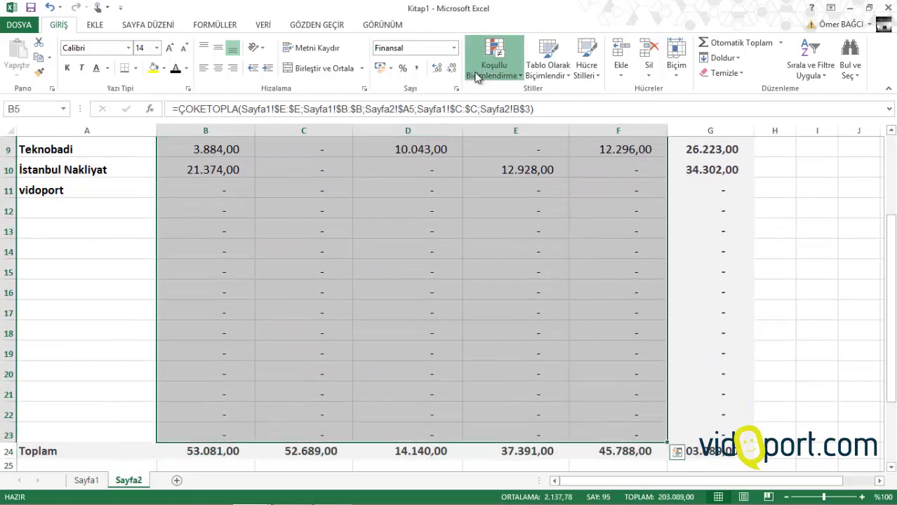
click(493, 64)
mouse_move(492, 102)
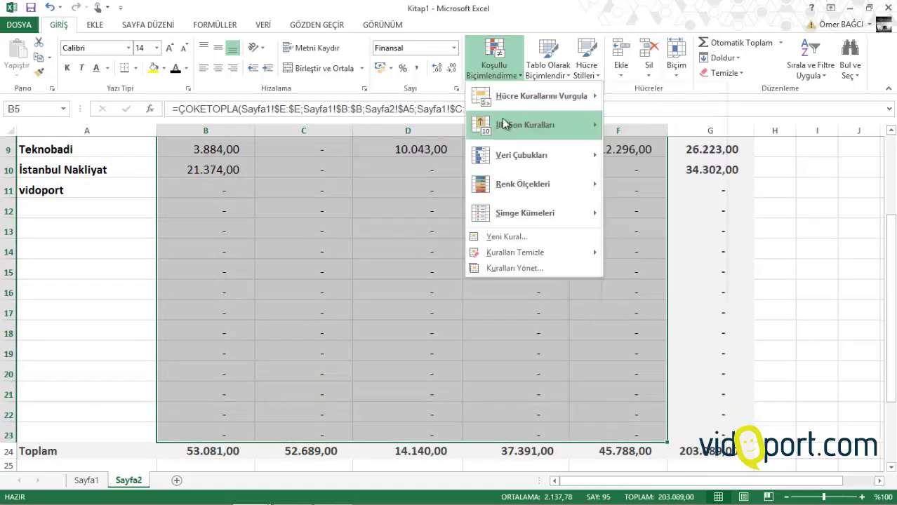
mouse_move(496, 125)
click(652, 125)
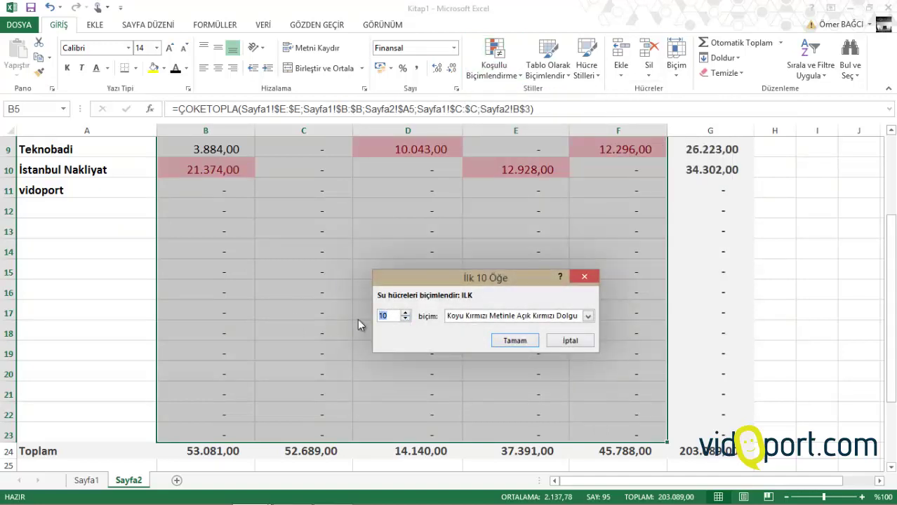
text(1)
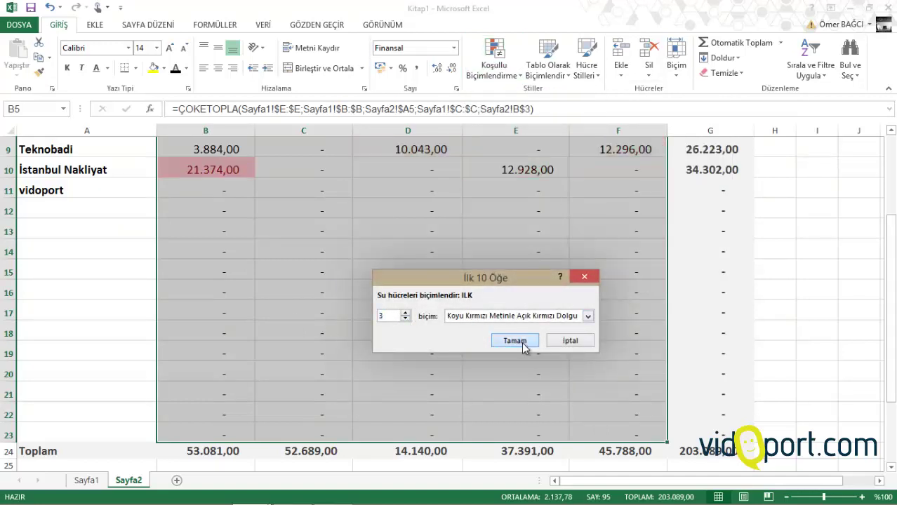
click(519, 341)
click(141, 315)
scroll(105, 315, up, 3)
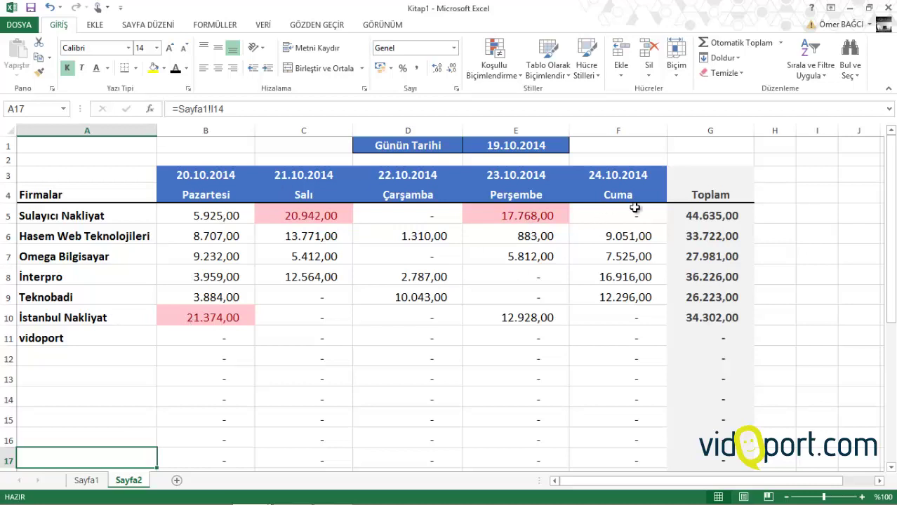
scroll(735, 319, down, 3)
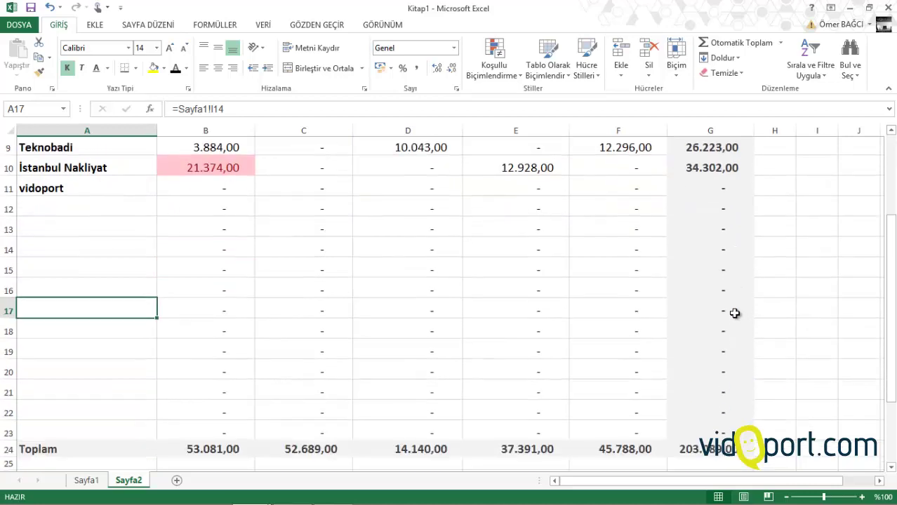
scroll(735, 316, up, 3)
- Enter =G5/$G$24 in H5 and fill it down to H24
click(779, 212)
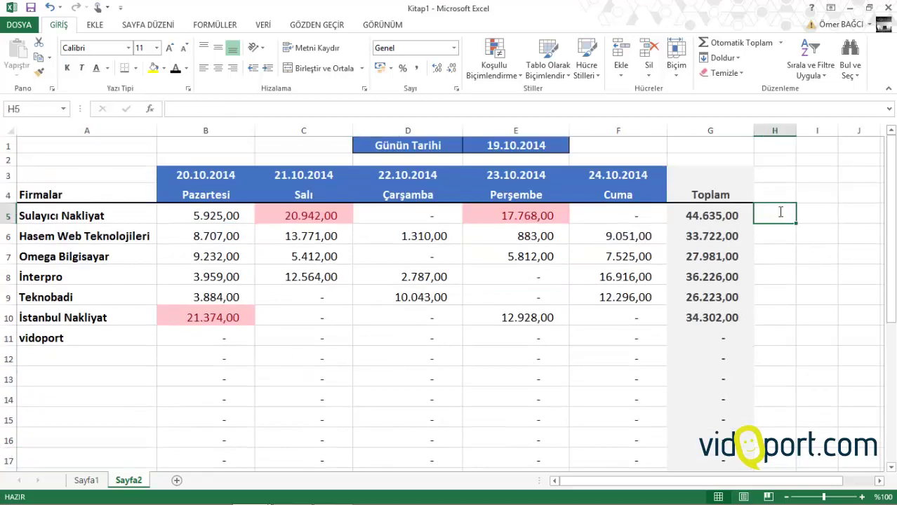
text(=)
click(727, 216)
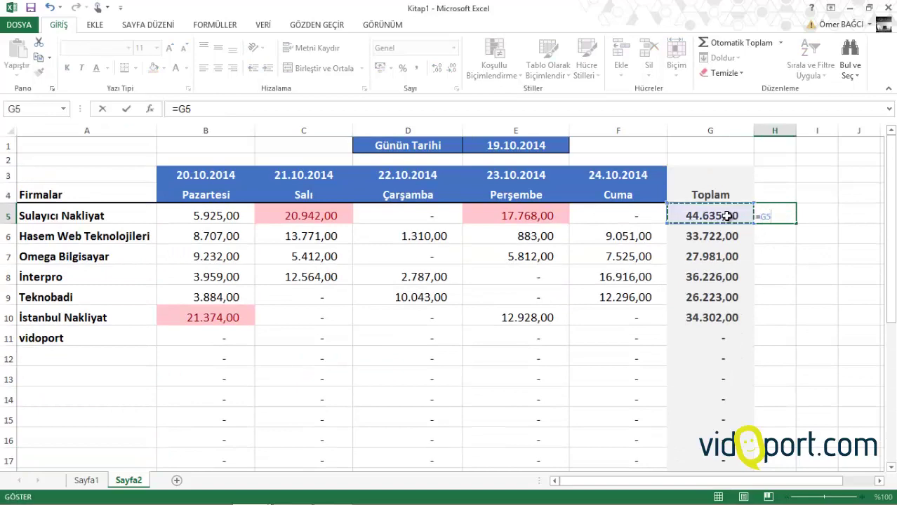
text(/)
scroll(727, 216, down, 4)
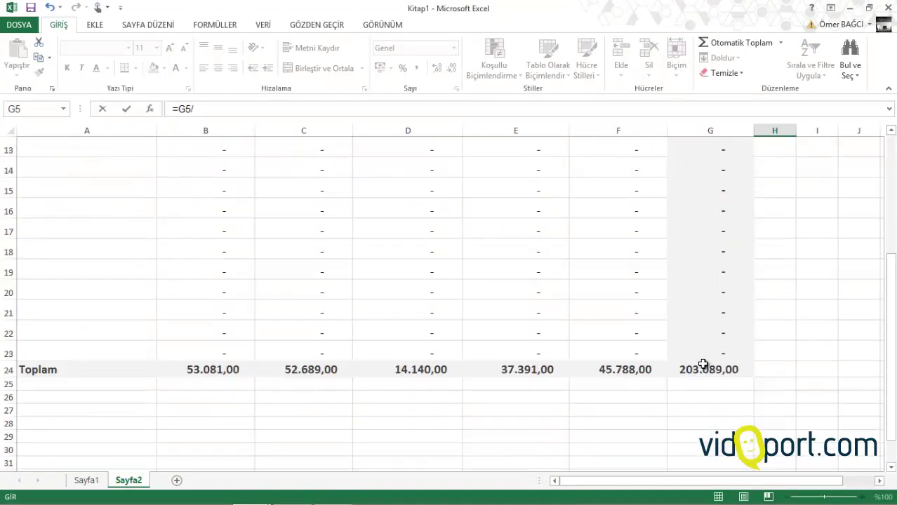
click(703, 369)
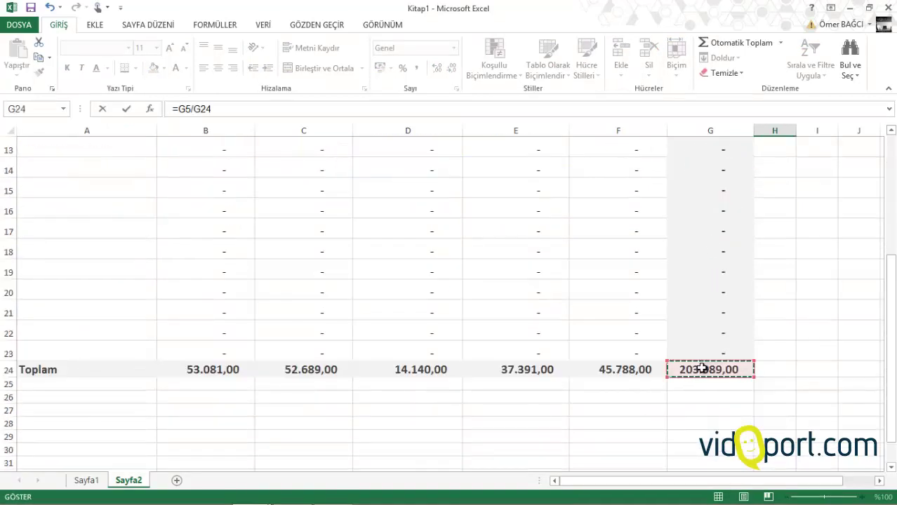
key(F4)
key(Return)
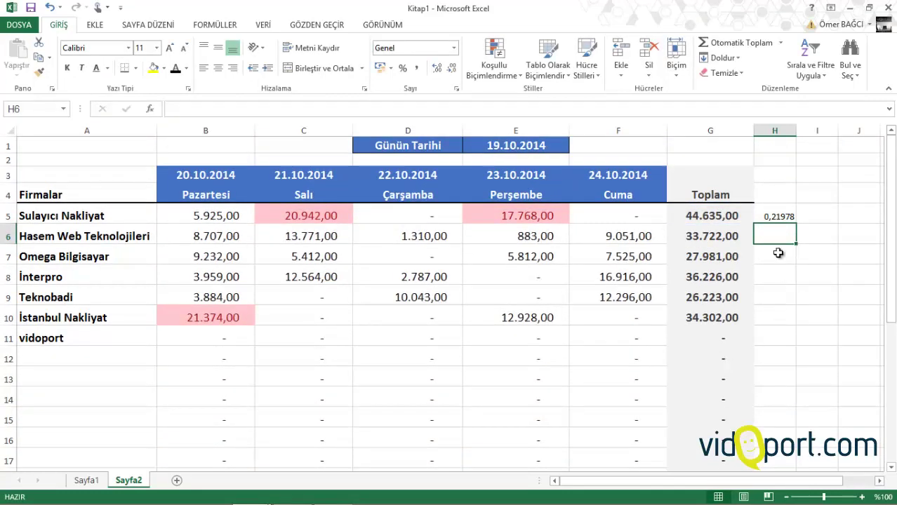
click(792, 218)
mouse_move(793, 220)
mouse_down()
mouse_move(793, 499)
mouse_move(783, 455)
mouse_up()
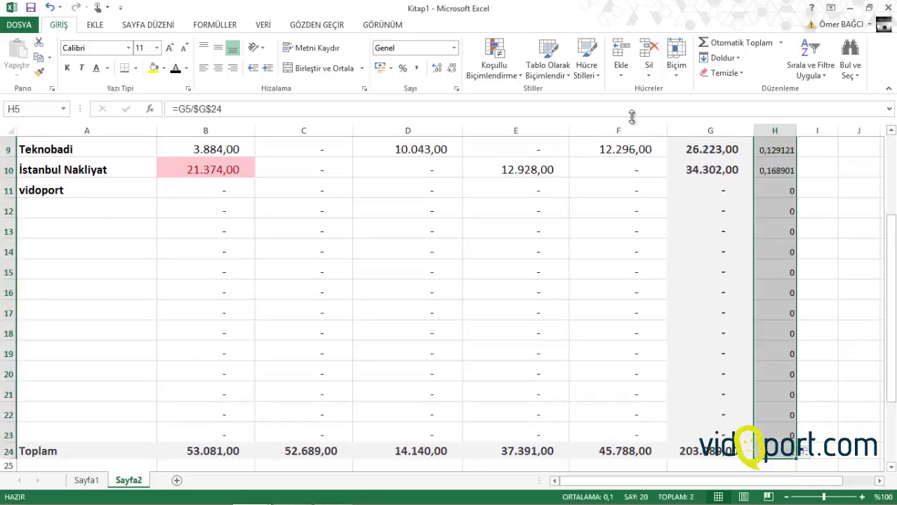
- Apply the Çıkış cell style to the share cells H5:H24 and raise their font to 14
click(587, 65)
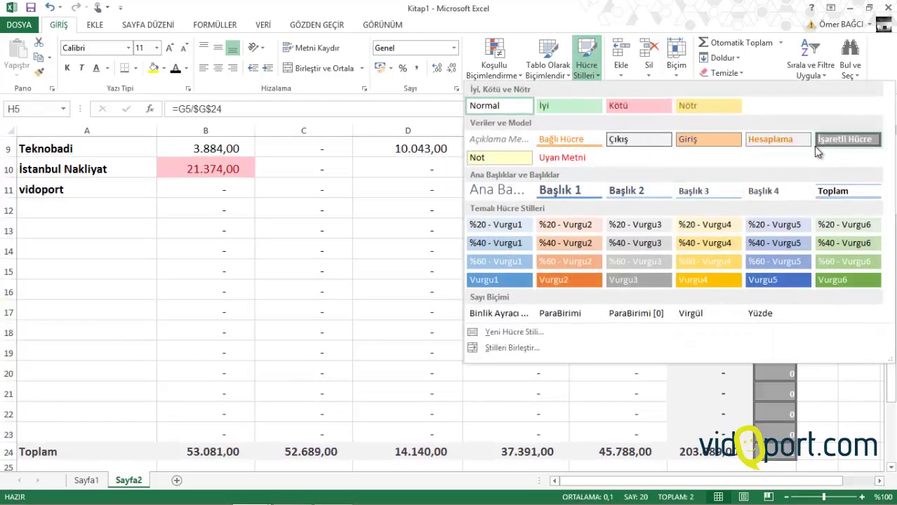
click(637, 139)
scroll(422, 281, up, 2)
scroll(281, 210, up, 1)
click(168, 49)
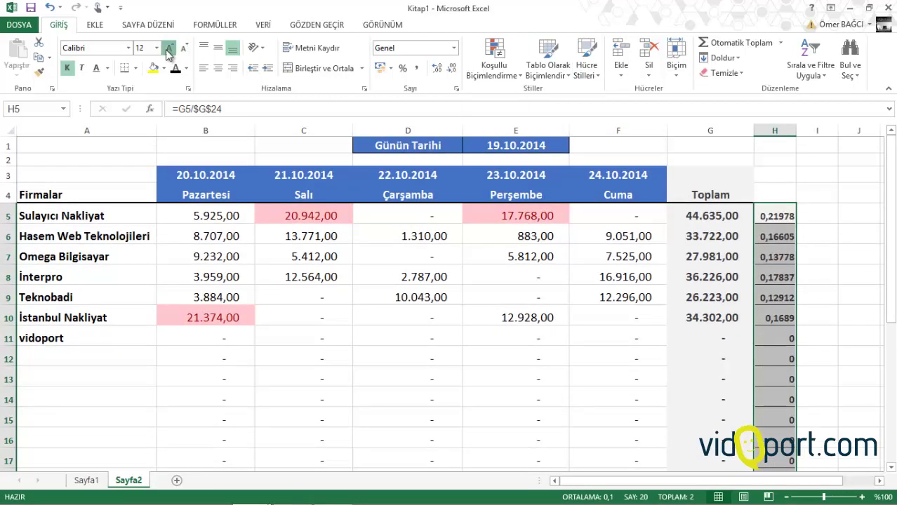
click(168, 49)
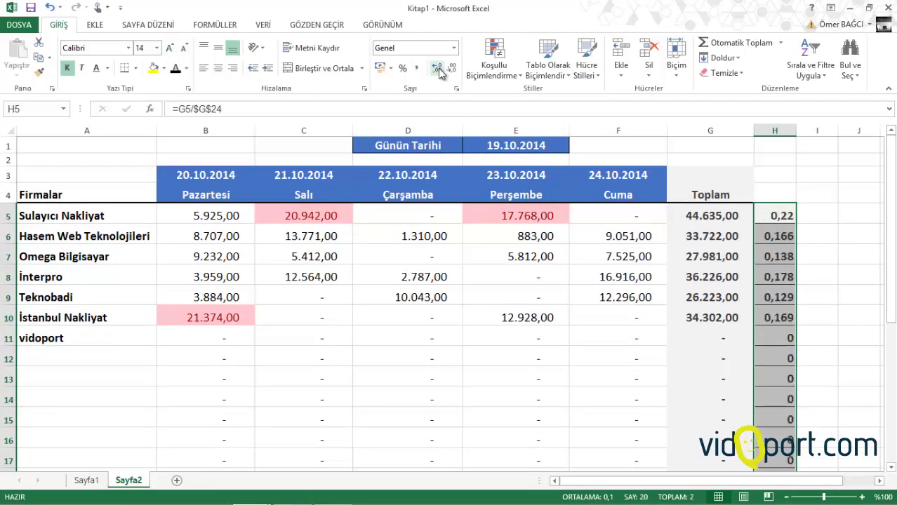
- Format the shares as percentages with one decimal place
click(403, 68)
click(437, 68)
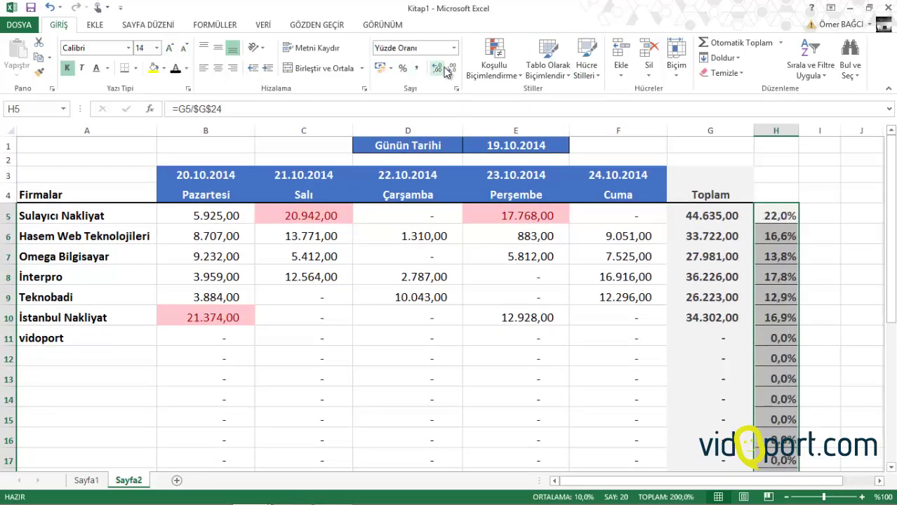
click(440, 68)
click(452, 68)
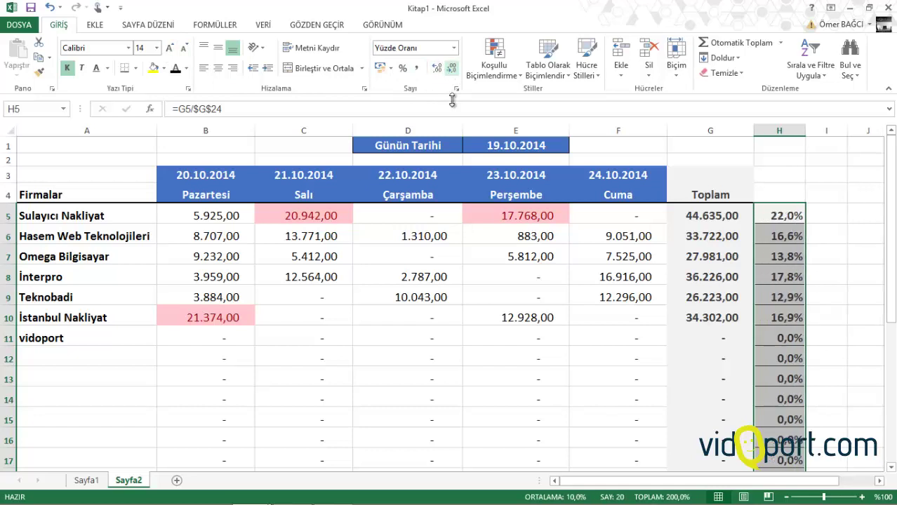
- Review the formulas in E8, G5, H5 and F6
click(496, 277)
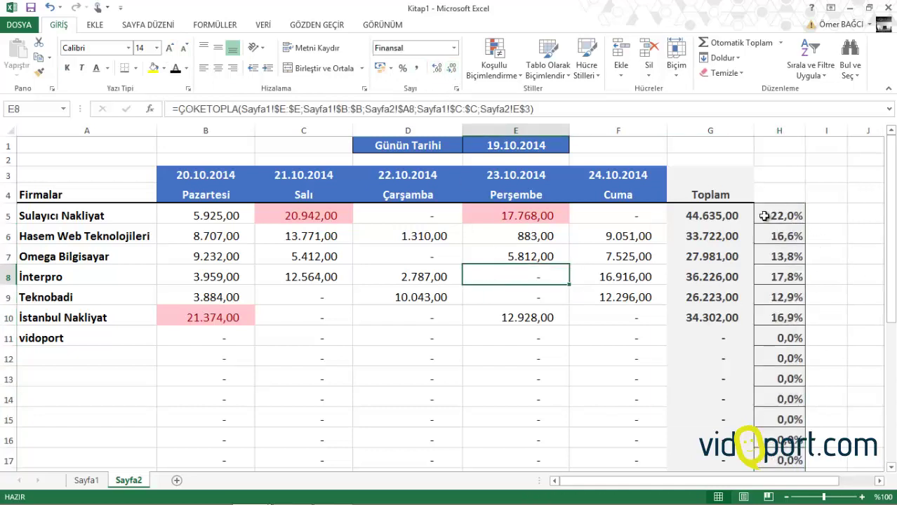
click(737, 217)
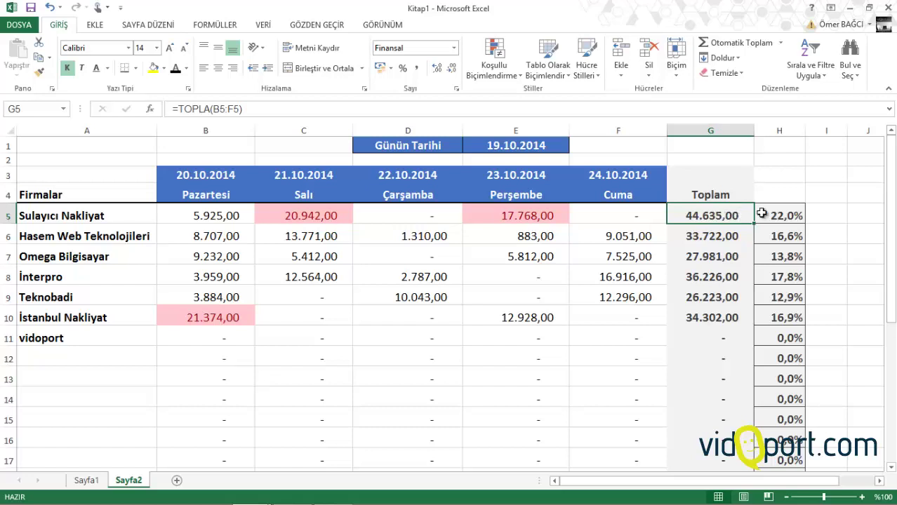
click(783, 215)
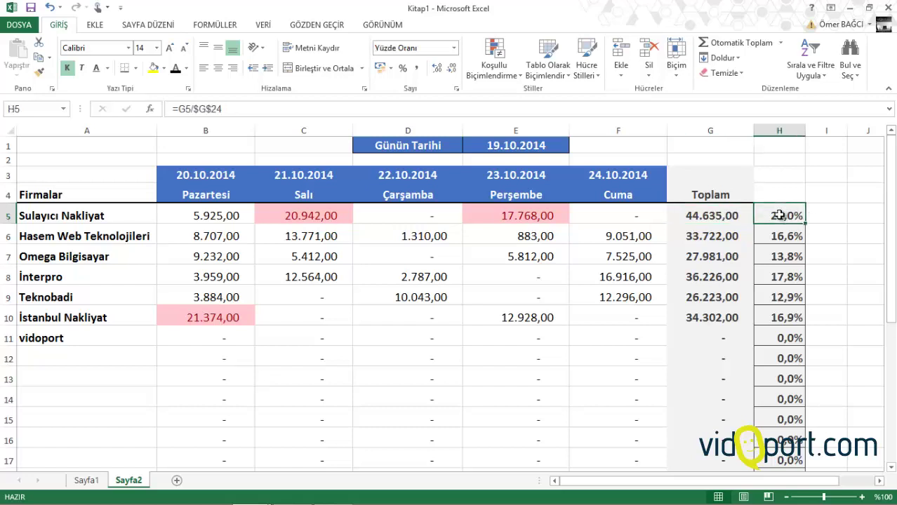
click(653, 235)
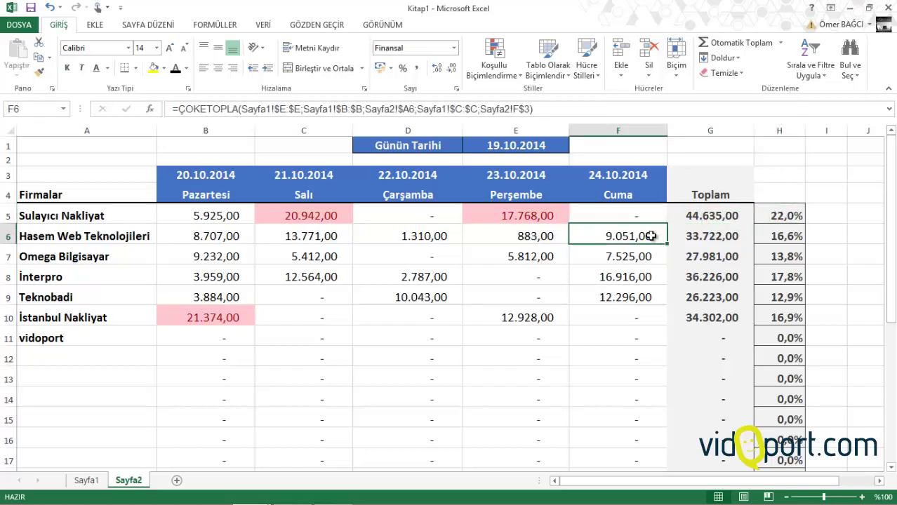
scroll(651, 236, down, 3)
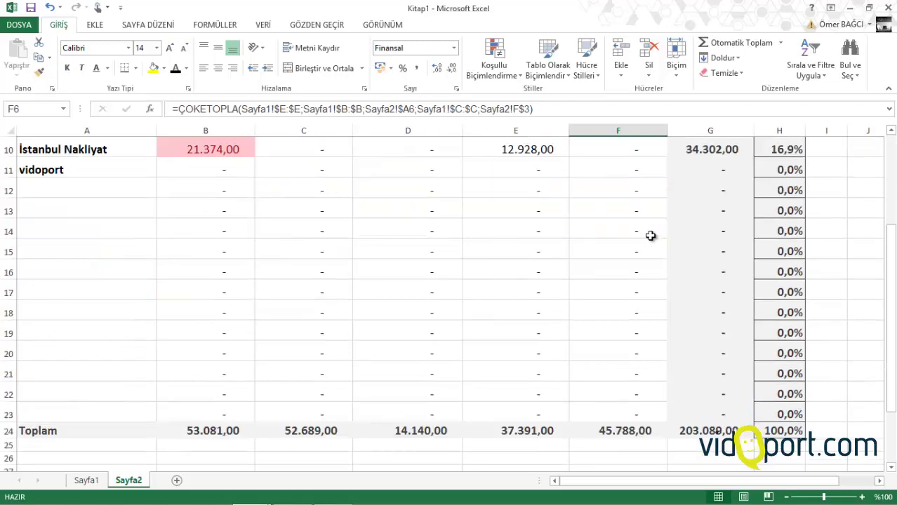
scroll(136, 254, up, 1)
scroll(136, 255, up, 2)
click(482, 146)
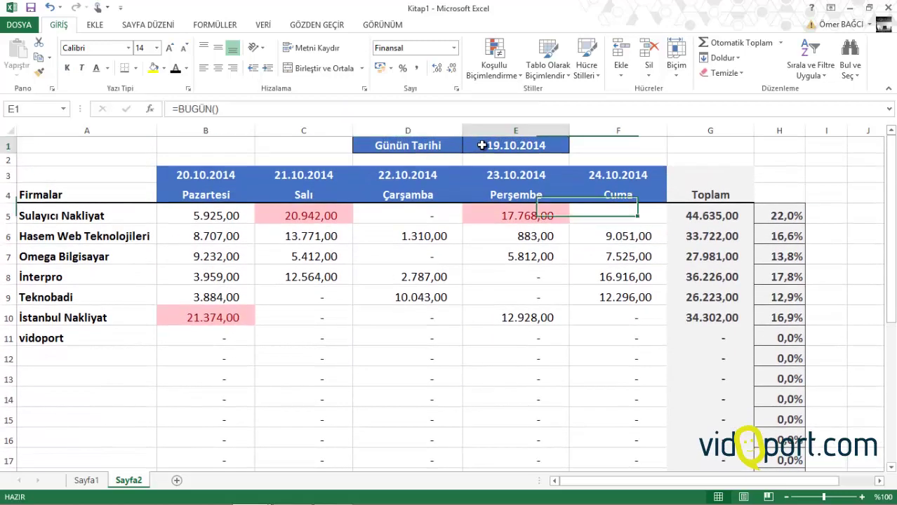
text(25)
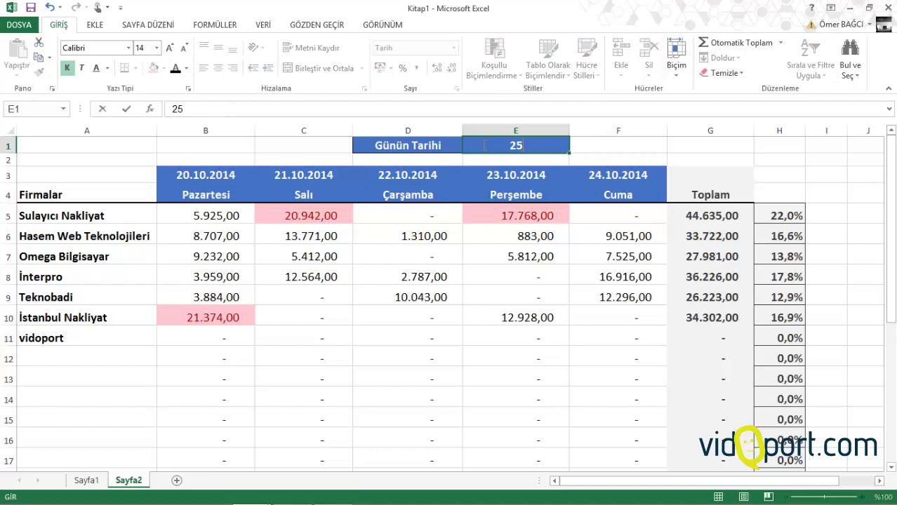
text(.10)
key(Return)
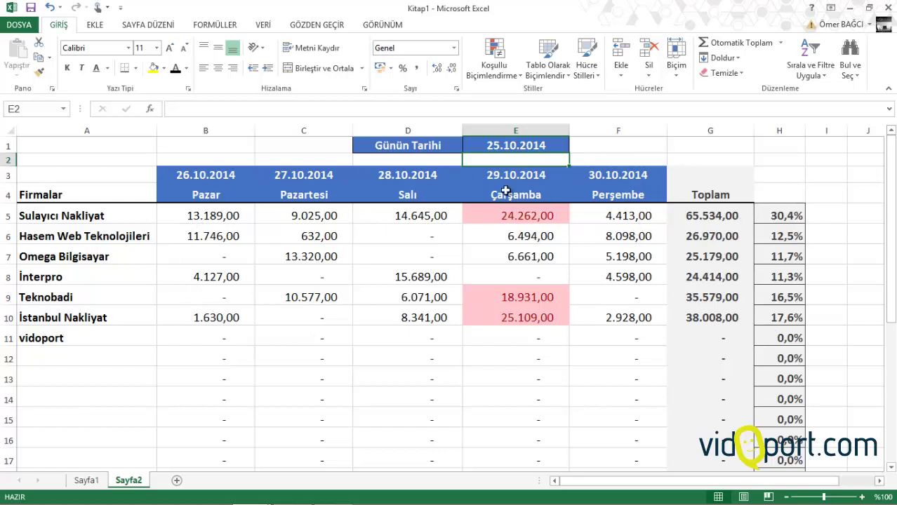
scroll(249, 292, down, 4)
scroll(249, 292, down, 1)
scroll(250, 292, up, 5)
text(=)
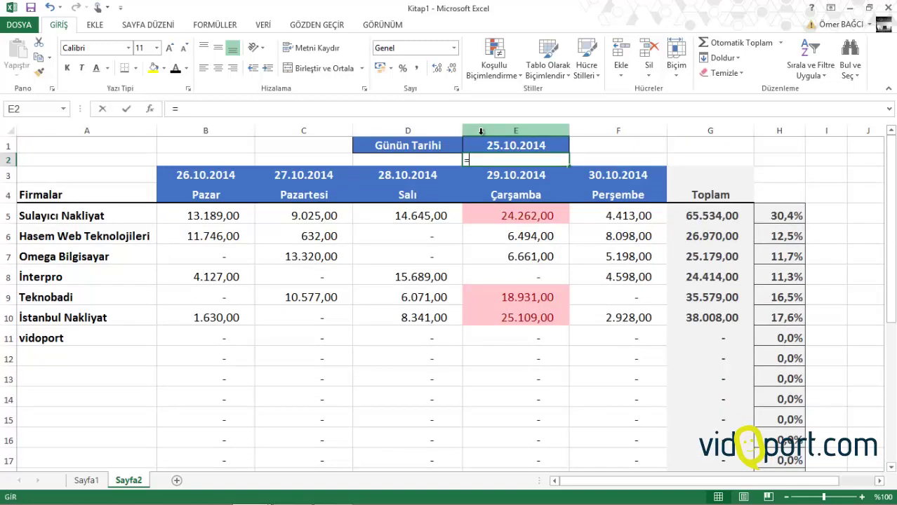
key(Escape)
click(488, 143)
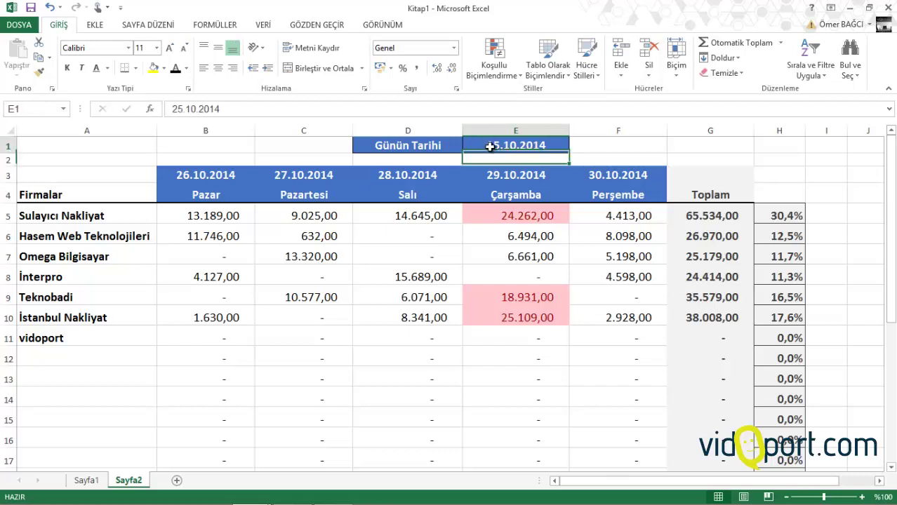
text(=b)
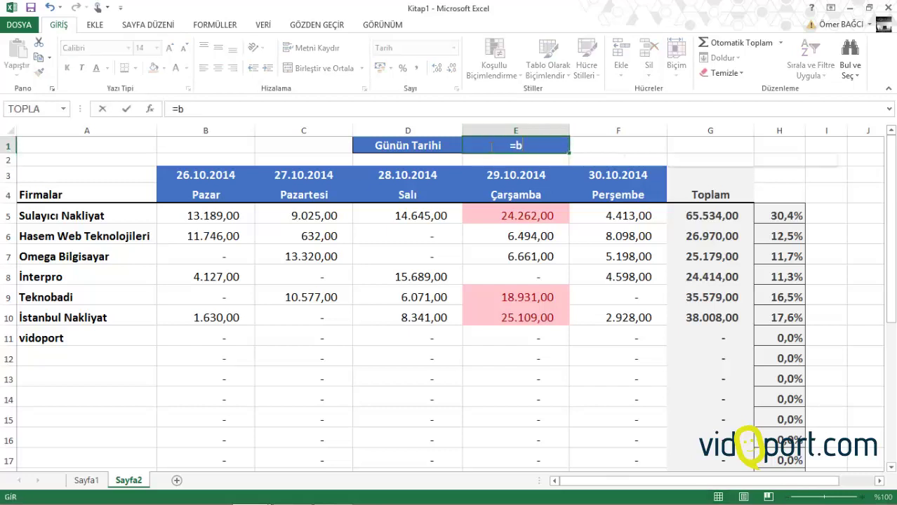
text(ugün())
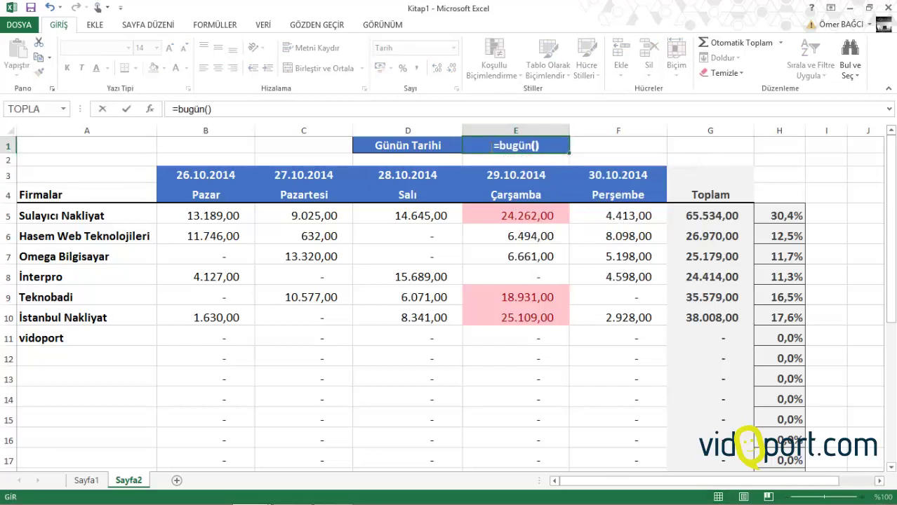
key(Return)
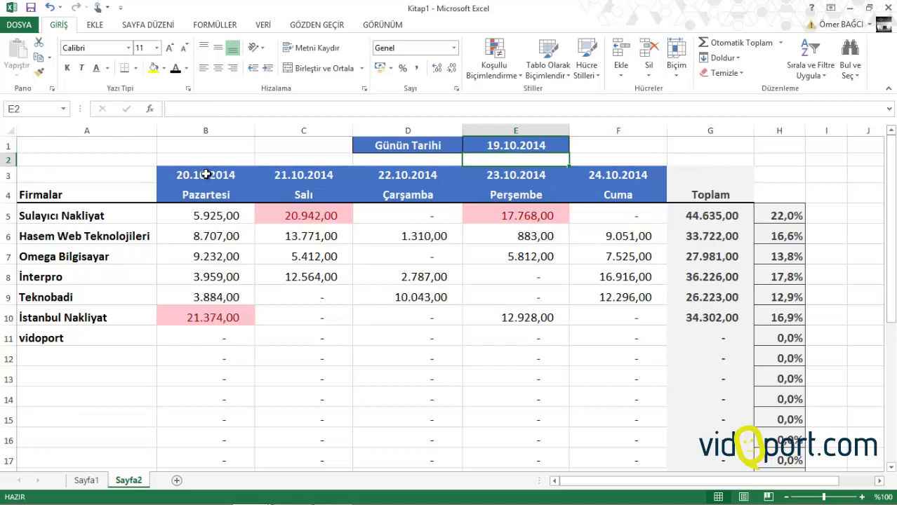
drag(206, 175, 632, 175)
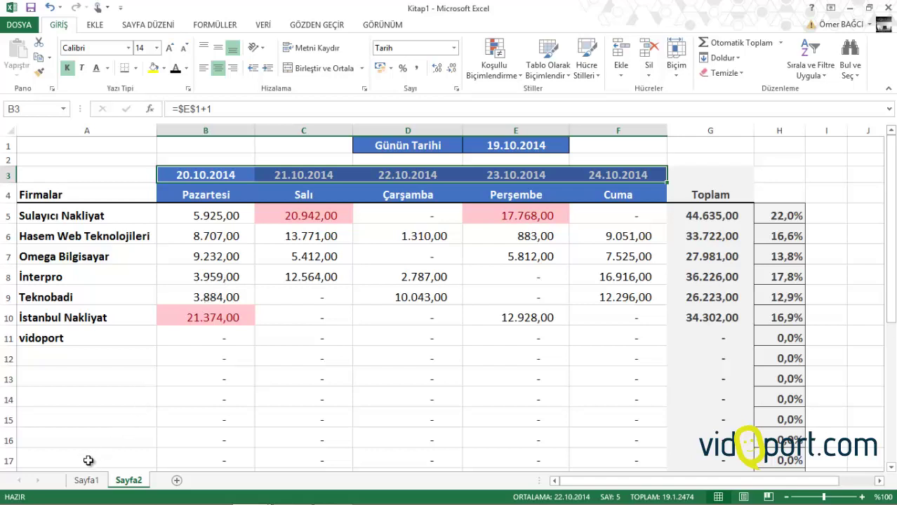
click(212, 220)
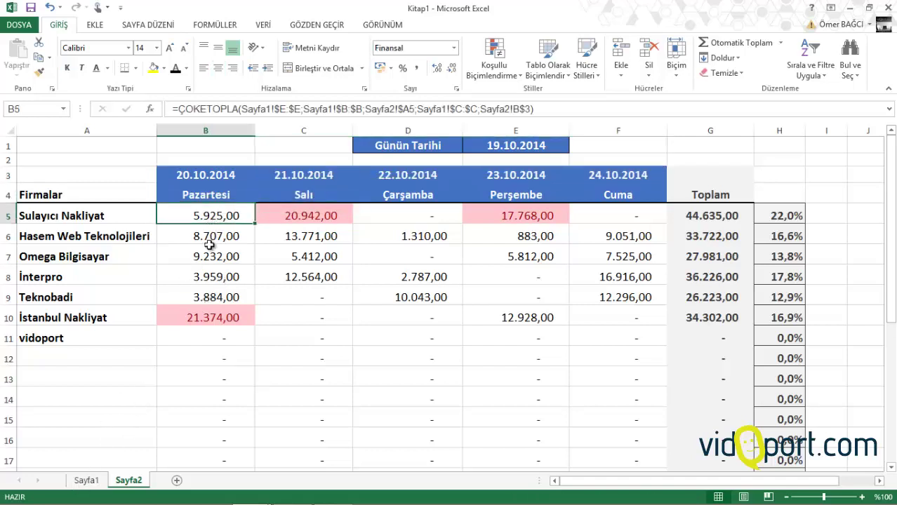
click(209, 254)
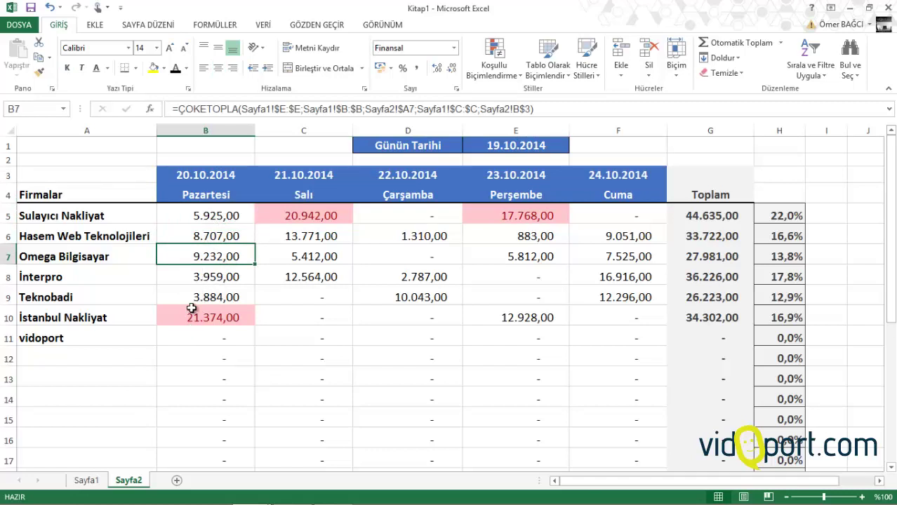
drag(208, 212, 200, 311)
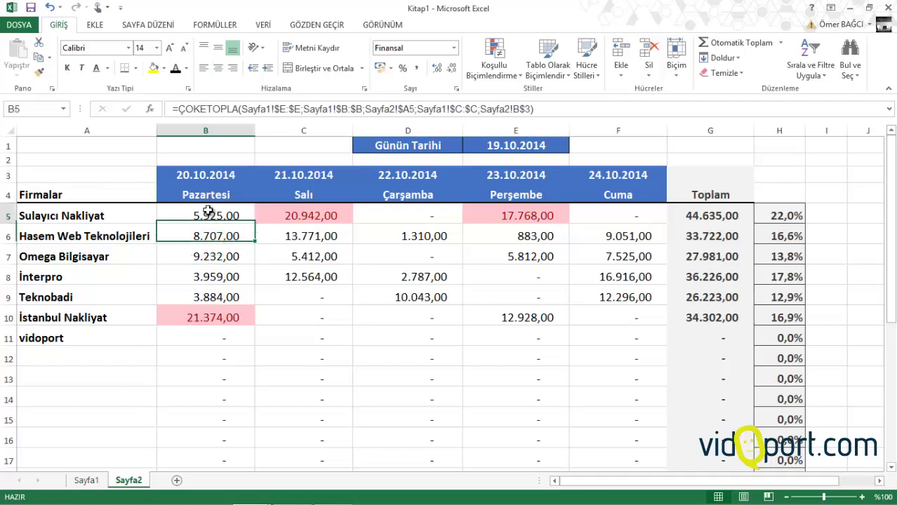
click(200, 310)
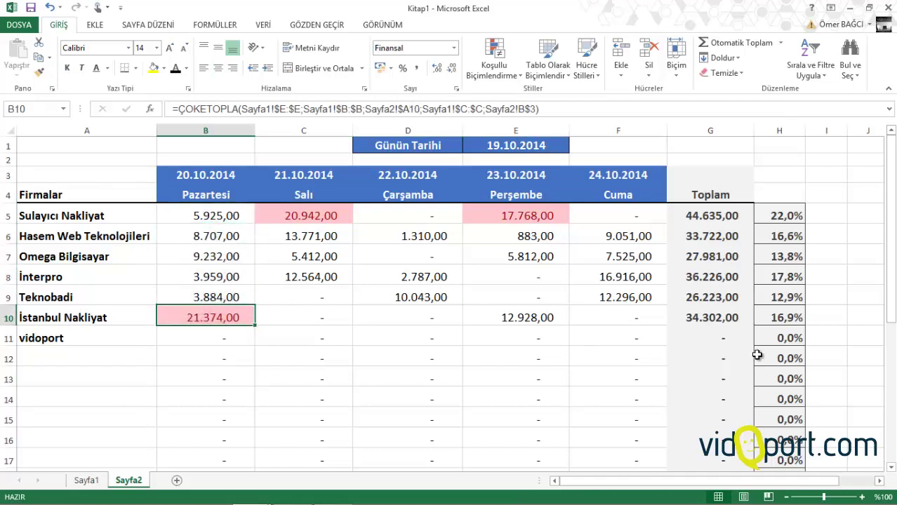